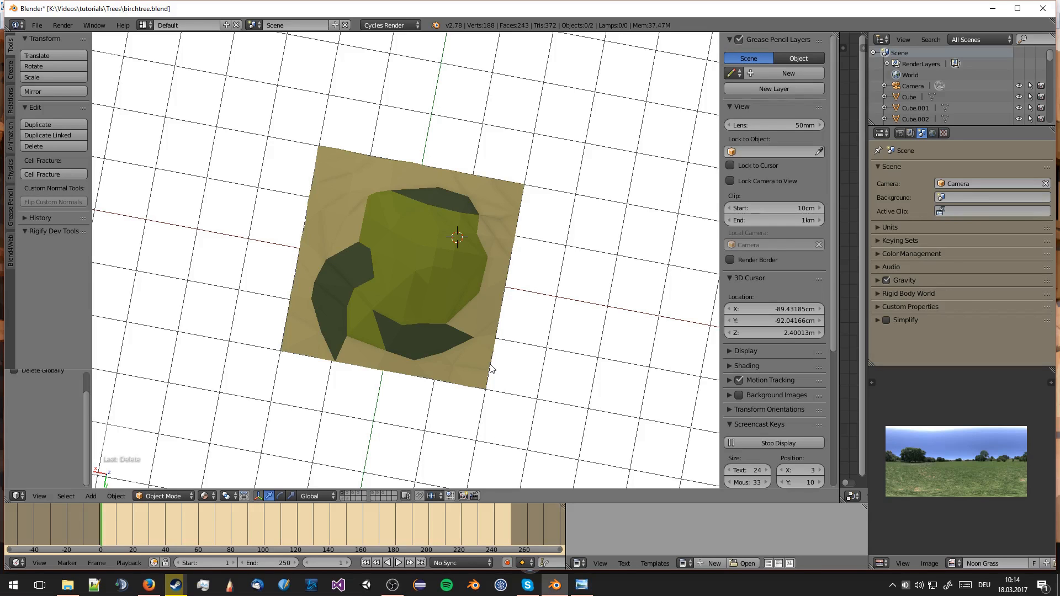
Step: Centre the view on the terrain, place the 3D cursor on top of the green hill, and clear the selection
{"action": "middle_click_drag", "start_coordinate": [398, 287], "coordinate": [480, 355]}
{"action": "right_click", "coordinate": [424, 355]}
{"action": "key", "text": "KP_Decimal"}
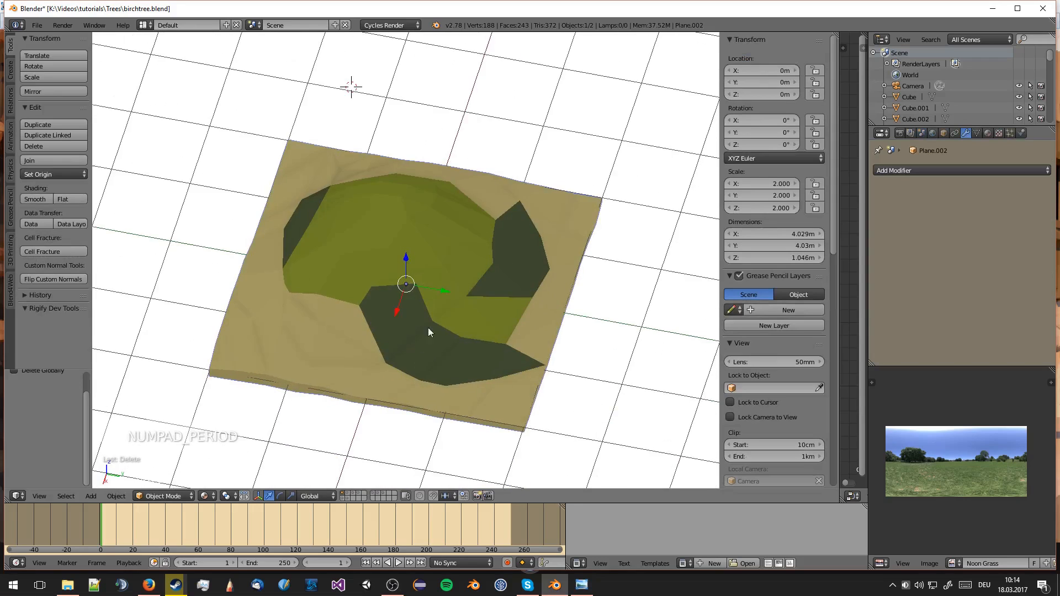
{"action": "middle_click_drag", "start_coordinate": [452, 216], "coordinate": [428, 191]}
{"action": "key", "text": "a"}
{"action": "key", "text": "a"}
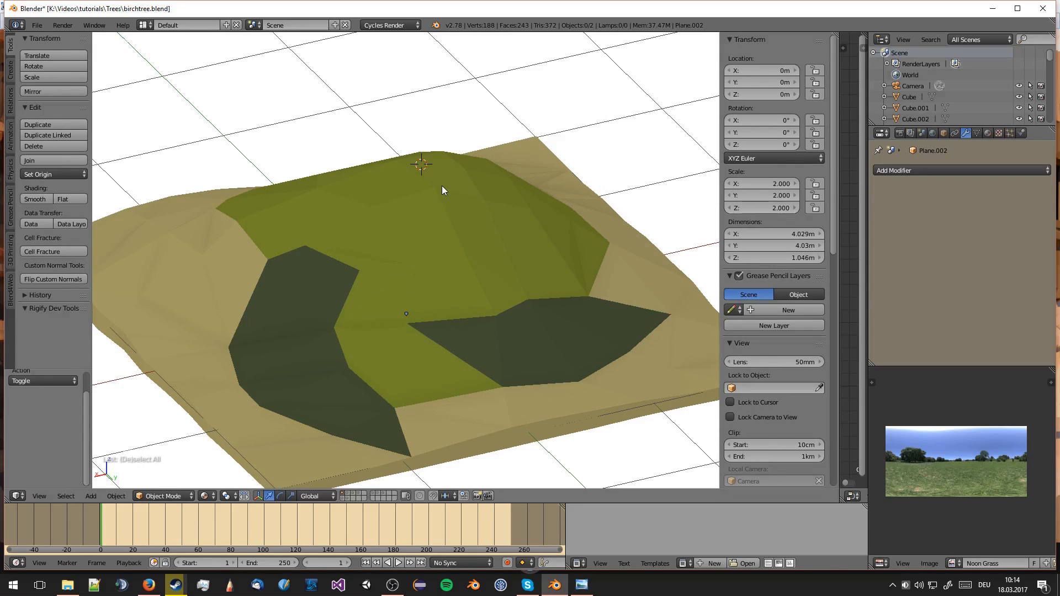
Step: Add a plane mesh at the 3D cursor on the hilltop and open it in Edit Mode
{"action": "middle_click_drag", "start_coordinate": [442, 97], "coordinate": [442, 187]}
{"action": "key", "text": "shift+a"}
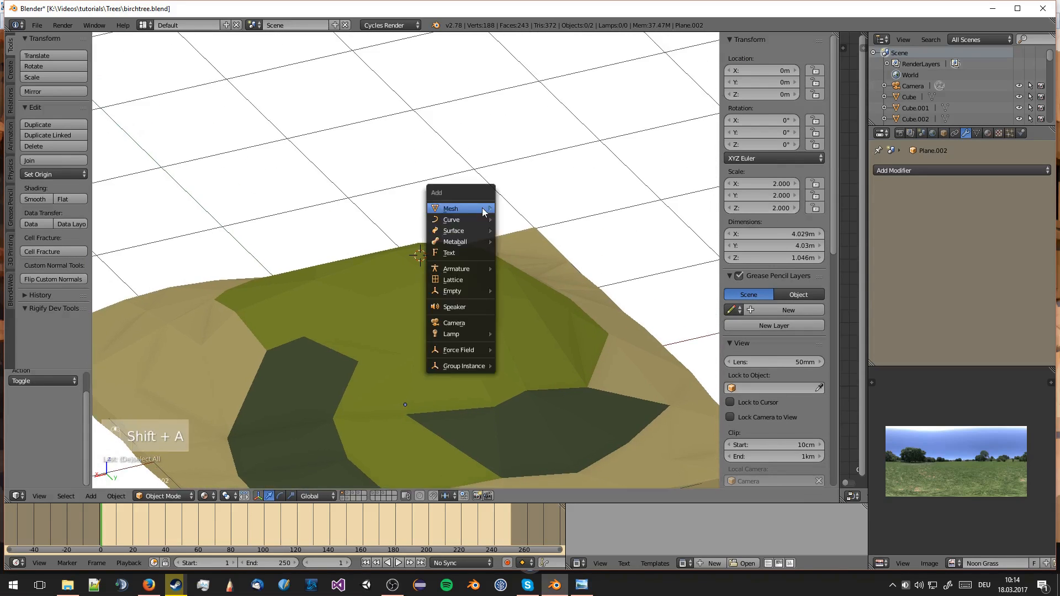
{"action": "mouse_move", "coordinate": [482, 209]}
{"action": "left_click", "coordinate": [535, 208]}
{"action": "key", "text": "Tab"}
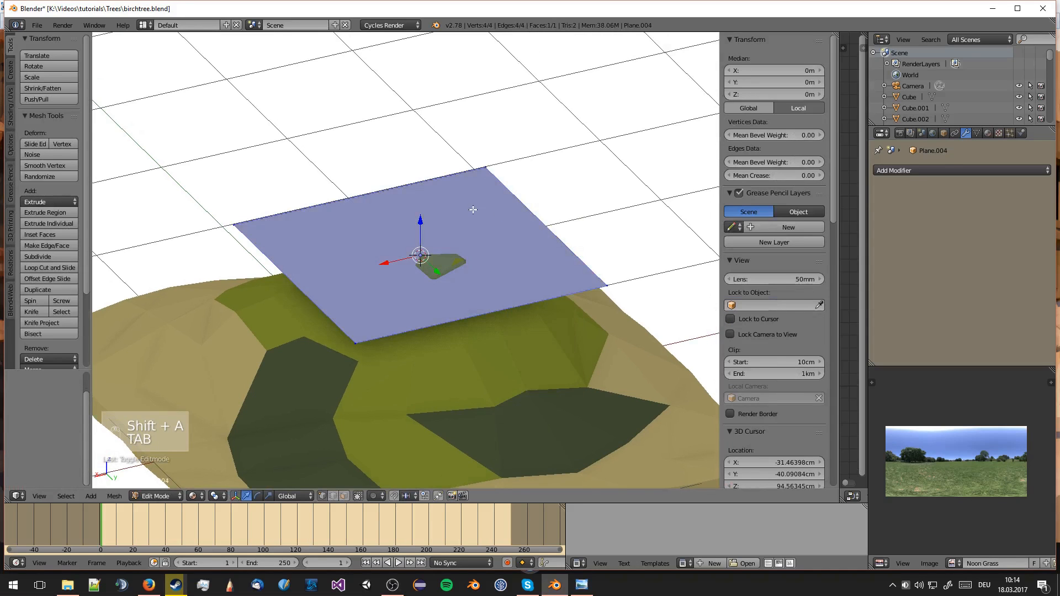
Step: Delete three of the plane's four corner vertices, keeping only a single vertex
{"action": "scroll", "coordinate": [456, 234], "scroll_direction": "up", "scroll_amount": 2}
{"action": "key", "text": "a"}
{"action": "key", "text": "a"}
{"action": "key", "text": "c"}
{"action": "mouse_move", "coordinate": [279, 221]}
{"action": "left_mouse_down"}
{"action": "mouse_move", "coordinate": [260, 237]}
{"action": "mouse_move", "coordinate": [664, 319]}
{"action": "left_mouse_up"}
{"action": "right_click", "coordinate": [664, 319]}
{"action": "key", "text": "Delete"}
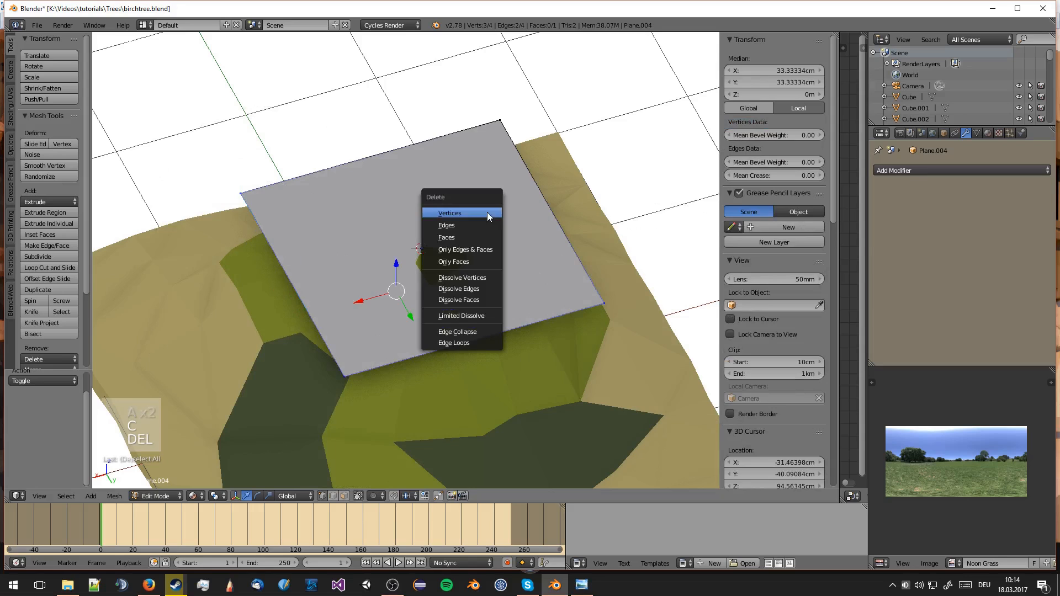
{"action": "left_click", "coordinate": [487, 215]}
Step: In orthographic top view, move the single vertex to within about 1 cm of the object's origin at the 3D cursor
{"action": "key", "text": "KP_7"}
{"action": "key", "text": "KP_5"}
{"action": "key", "text": "KP_5"}
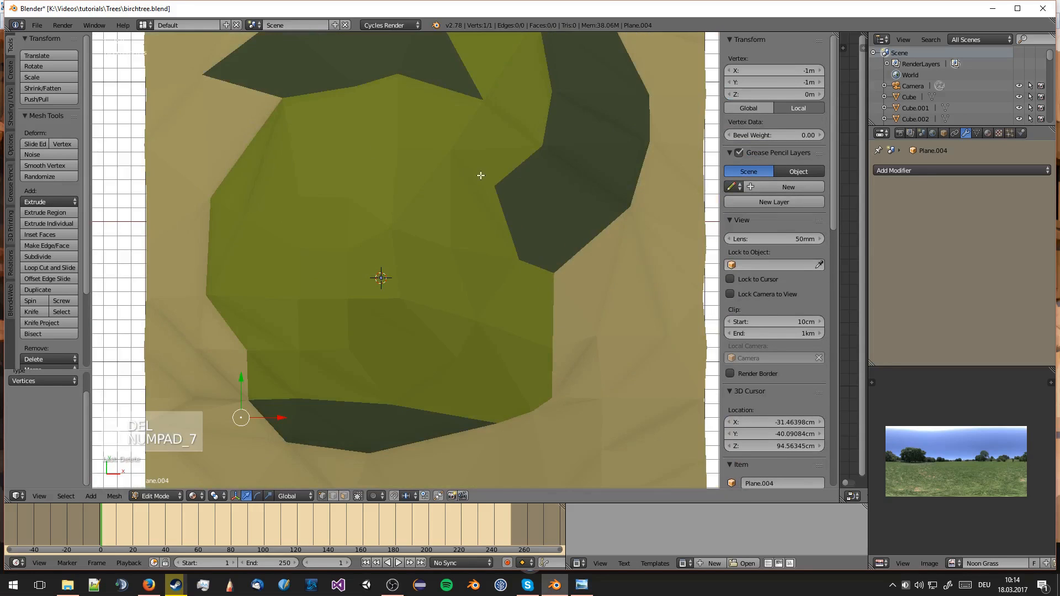
{"action": "key", "text": "g"}
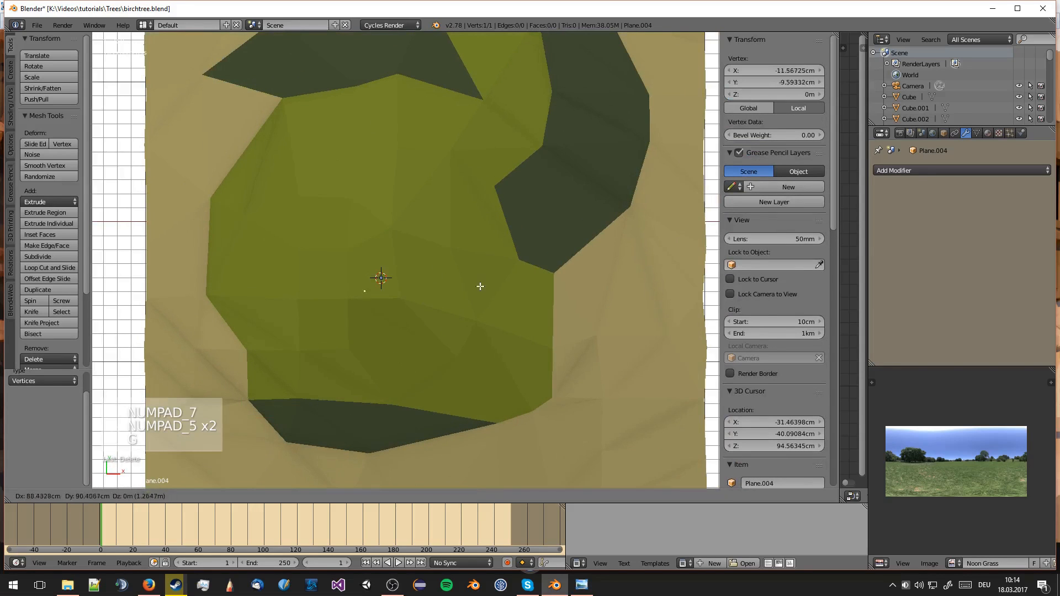
{"action": "left_click", "coordinate": [493, 276]}
Step: Return to Object Mode and add a Skin modifier to the single-vertex object
{"action": "middle_click_drag", "start_coordinate": [492, 276], "coordinate": [430, 250]}
{"action": "key", "text": "Tab"}
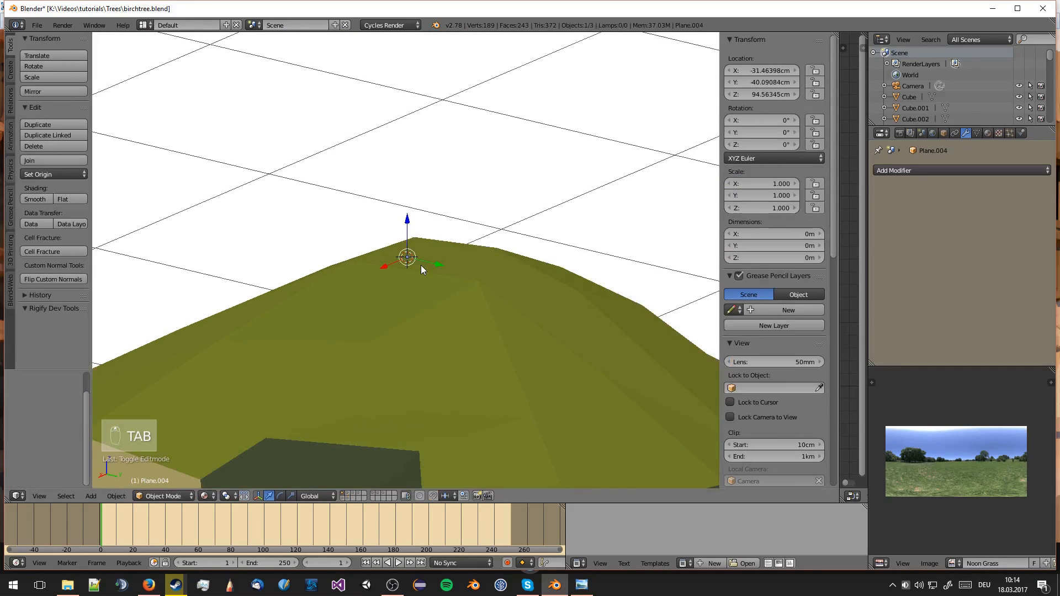
{"action": "left_click", "coordinate": [921, 171]}
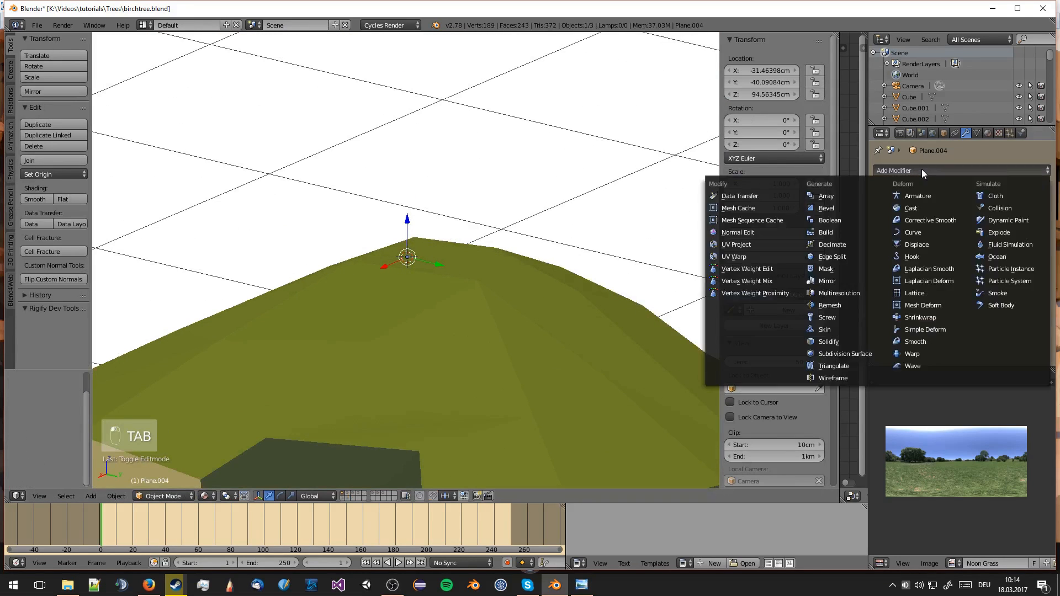
{"action": "left_click", "coordinate": [838, 328]}
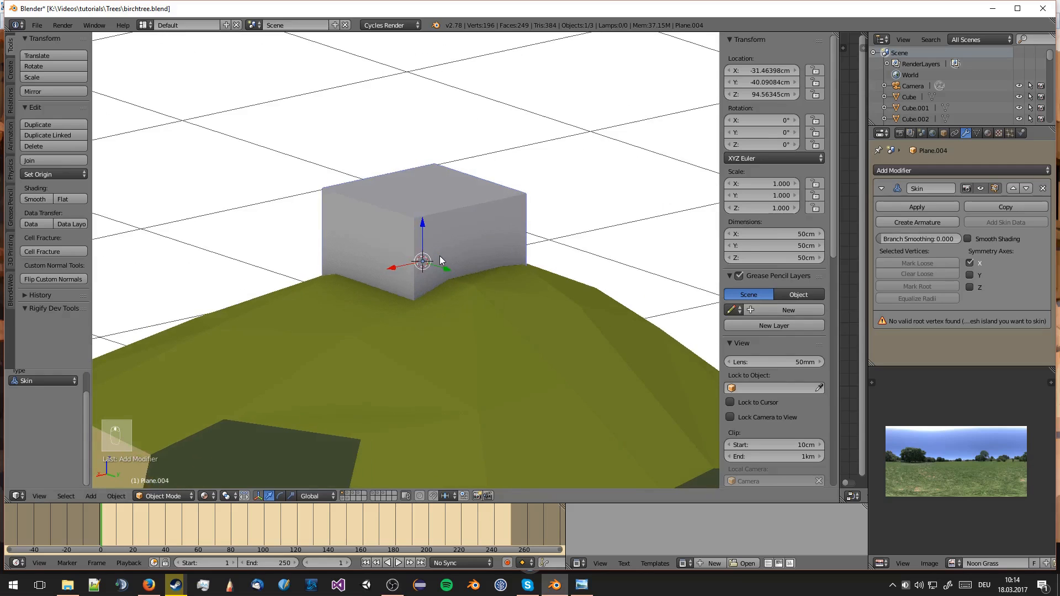
Step: Extrude three zigzag trunk segments upward from the hilltop vertex in Edit Mode, reaching about 1.85 m above its origin
{"action": "key", "text": "Tab"}
{"action": "middle_click_drag", "start_coordinate": [439, 256], "coordinate": [463, 358]}
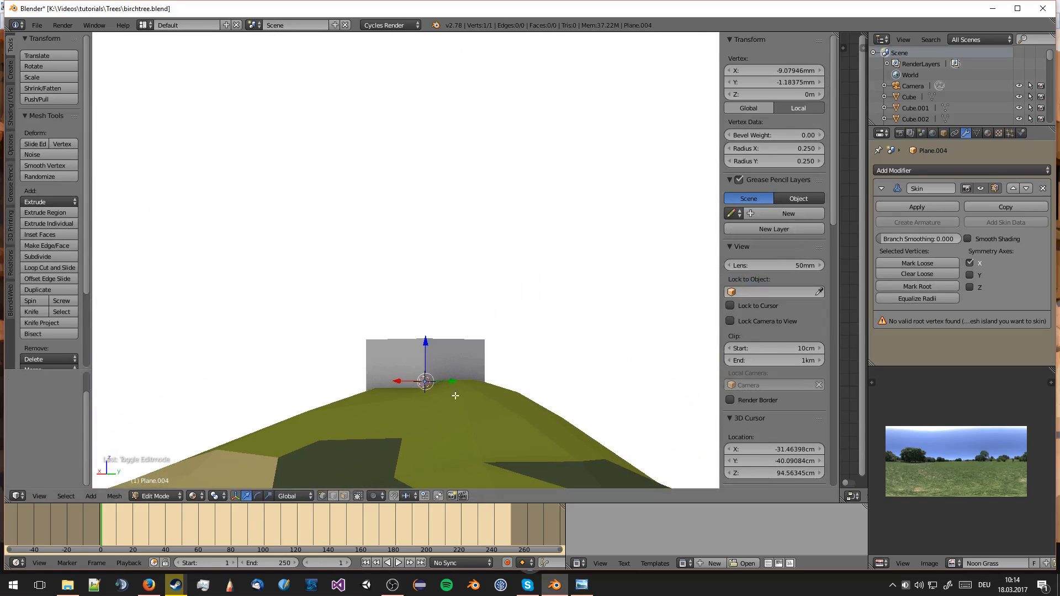
{"action": "key", "text": "e"}
{"action": "left_click", "coordinate": [380, 296]}
{"action": "key", "text": "e"}
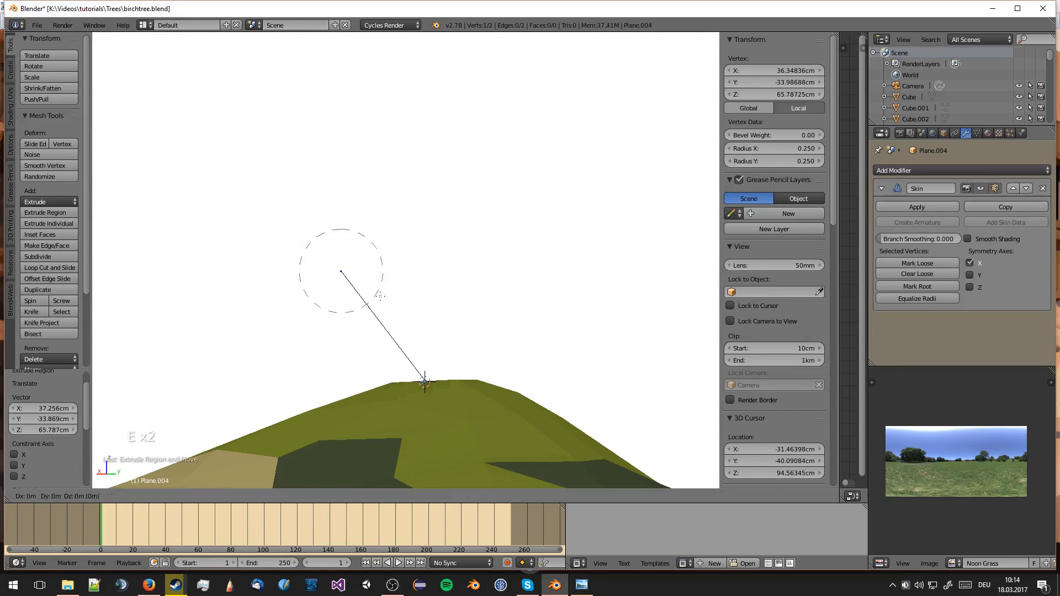
{"action": "left_click", "coordinate": [391, 169]}
{"action": "key", "text": "e"}
{"action": "left_click", "coordinate": [346, 96]}
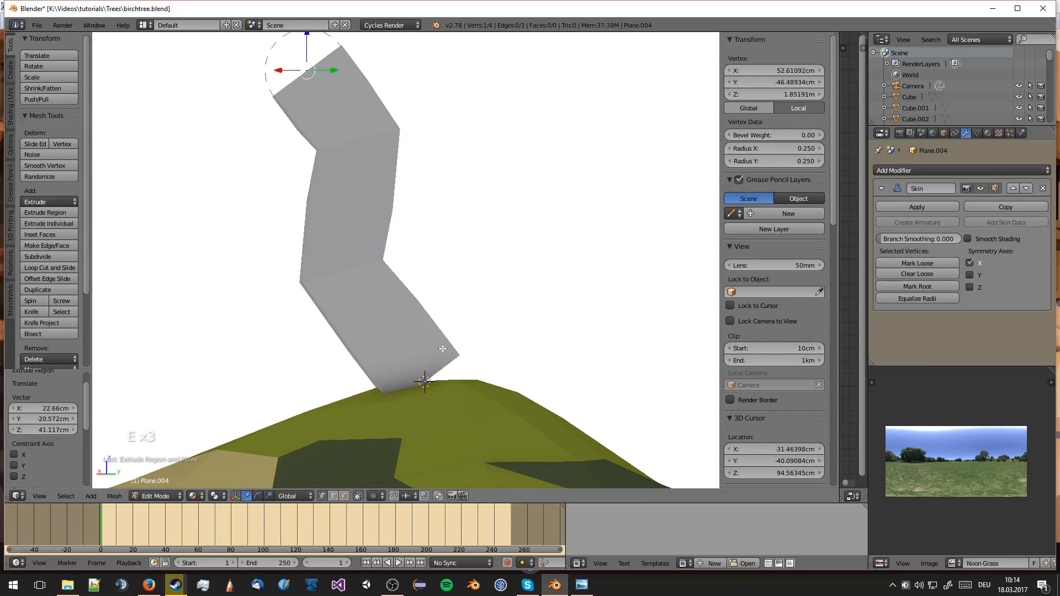
Step: Switch the viewport to solid shading to view the skinned trunk and its vertices
{"action": "right_click", "coordinate": [425, 377]}
{"action": "scroll", "coordinate": [432, 301], "scroll_direction": "down", "scroll_amount": 2}
{"action": "key", "text": "a"}
{"action": "scroll", "coordinate": [430, 243], "scroll_direction": "down", "scroll_amount": 4}
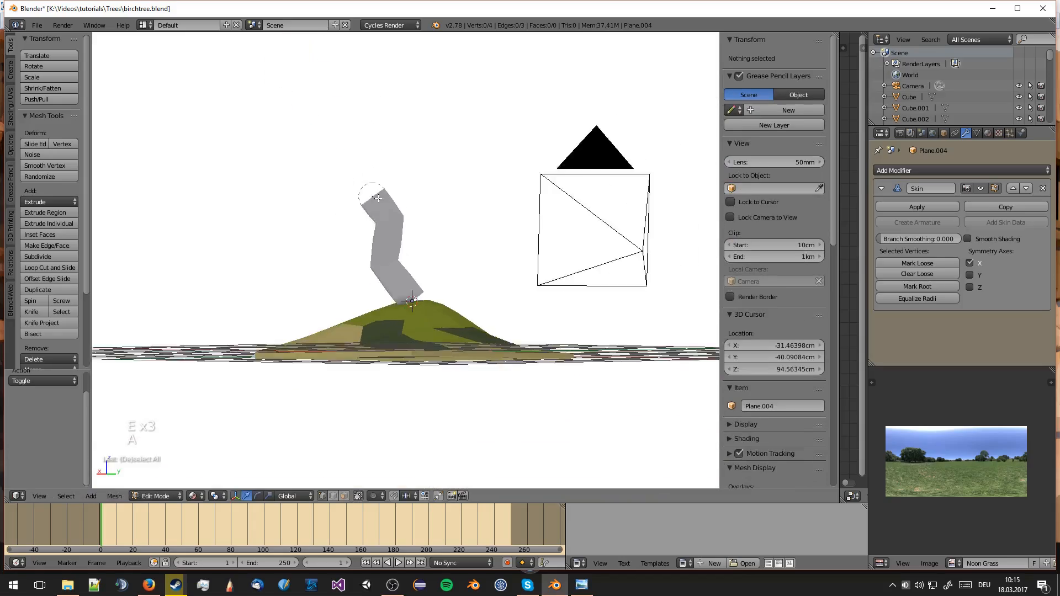
{"action": "middle_click_drag", "start_coordinate": [428, 193], "coordinate": [360, 186]}
{"action": "scroll", "coordinate": [409, 230], "scroll_direction": "up", "scroll_amount": 3}
{"action": "right_click", "coordinate": [359, 186]}
{"action": "right_click", "coordinate": [334, 166]}
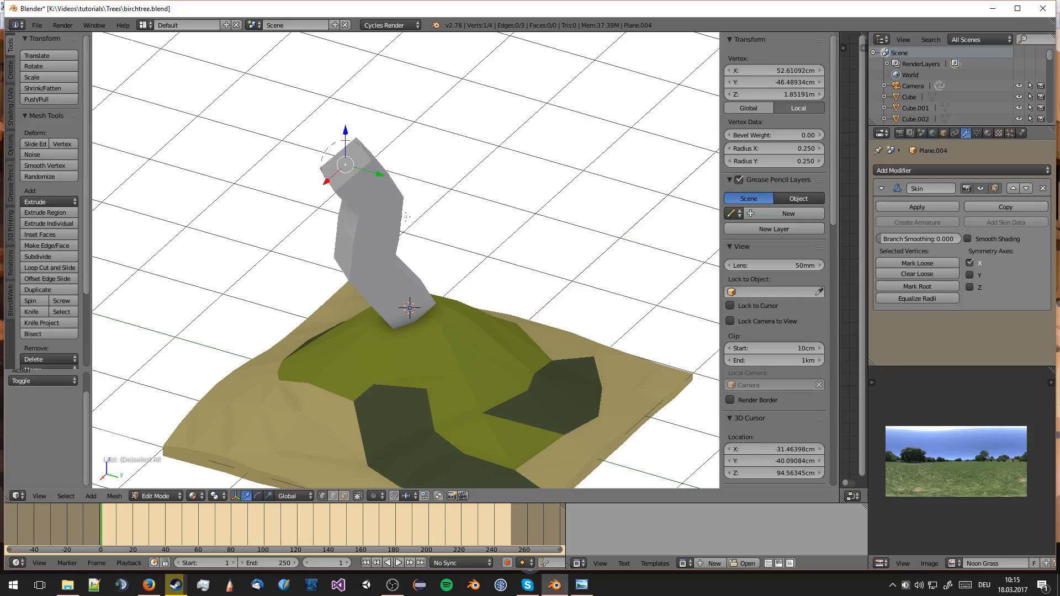
{"action": "key", "text": "z"}
{"action": "mouse_move", "coordinate": [405, 217]}
{"action": "middle_mouse_down"}
{"action": "mouse_move", "coordinate": [382, 226]}
{"action": "mouse_move", "coordinate": [378, 242]}
{"action": "mouse_move", "coordinate": [393, 247]}
{"action": "middle_mouse_up"}
{"action": "right_click", "coordinate": [365, 236]}
{"action": "key", "text": "z"}
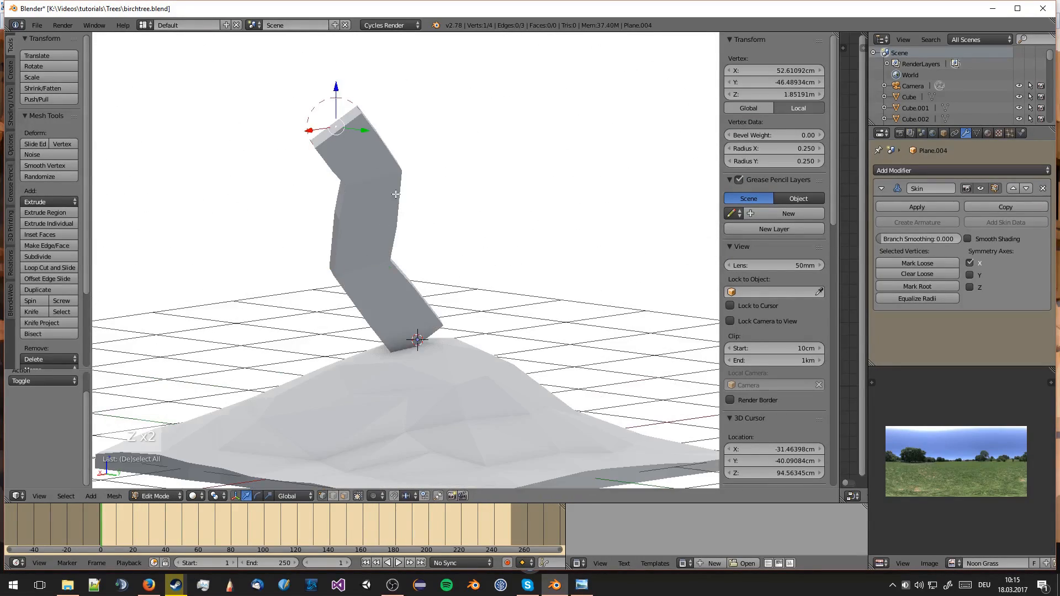
Step: Mark the trunk's base vertex as the root of the Skin modifier
{"action": "right_click", "coordinate": [417, 336]}
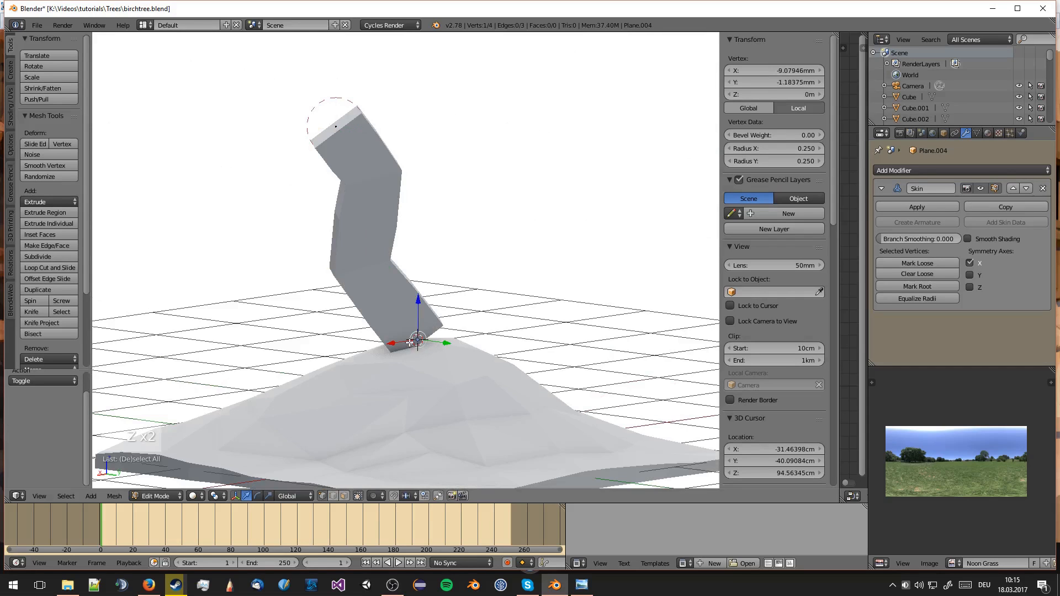
{"action": "left_click", "coordinate": [933, 284]}
{"action": "scroll", "coordinate": [501, 378], "scroll_direction": "up", "scroll_amount": 6}
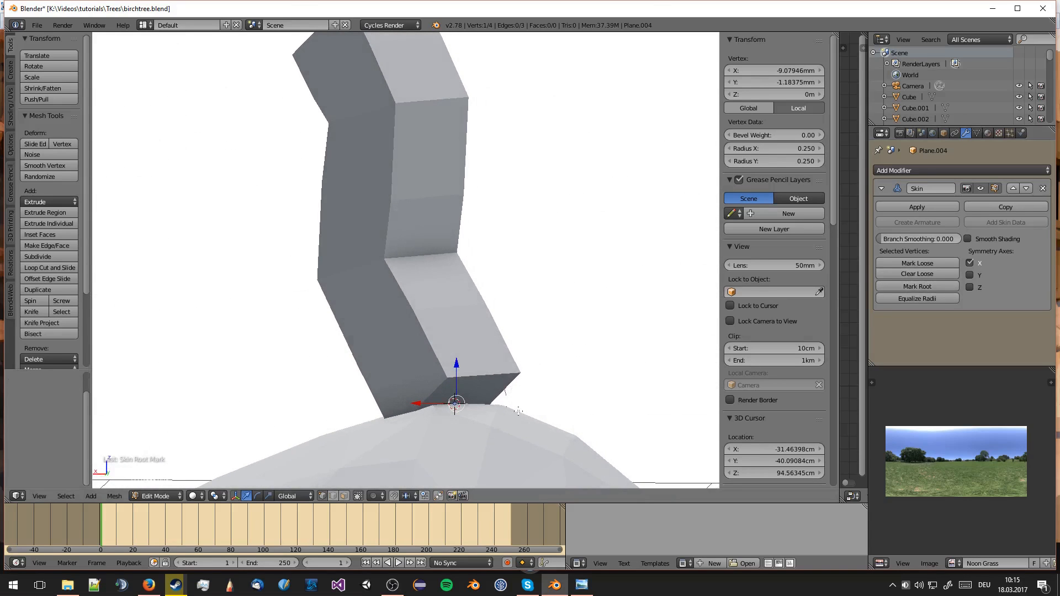
{"action": "scroll", "coordinate": [485, 364], "scroll_direction": "down", "scroll_amount": 2}
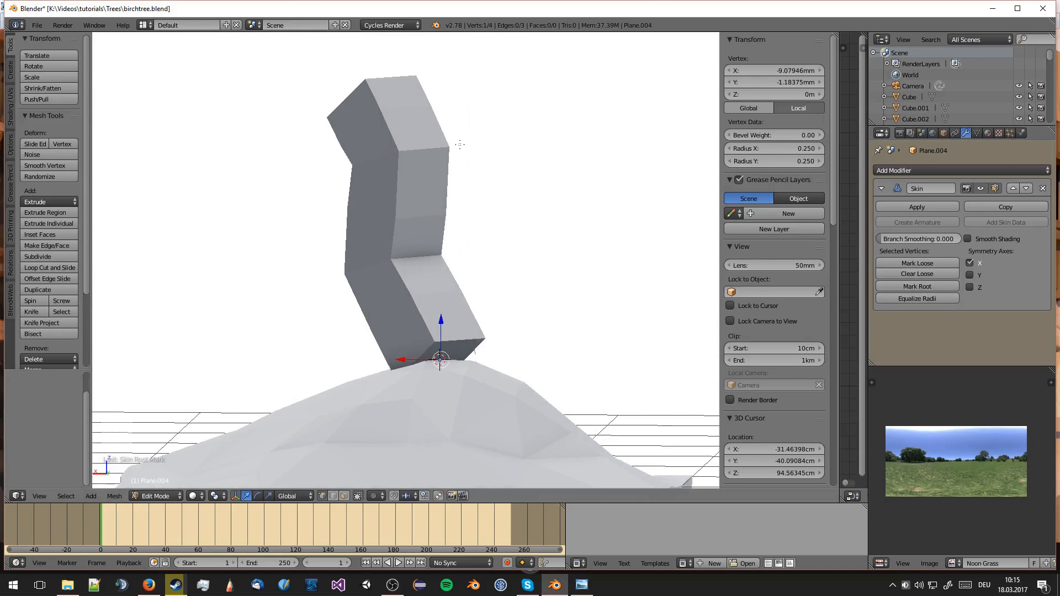
{"action": "middle_click_drag", "start_coordinate": [459, 144], "coordinate": [397, 258]}
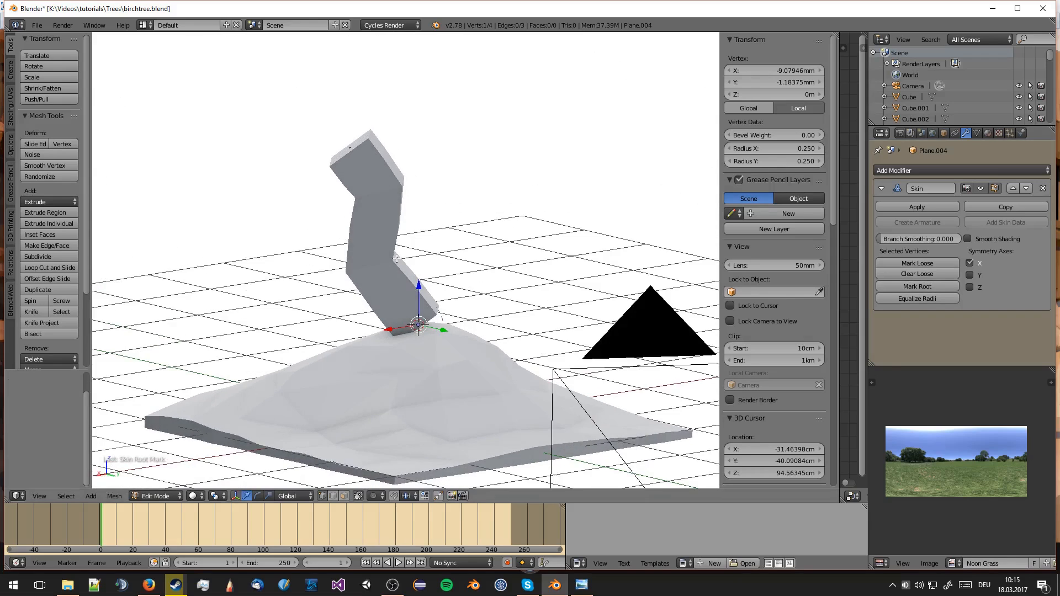
Step: In front view, move the second trunk vertex about 62 cm toward negative X and 36 cm up, and raise the top vertex about 22 cm
{"action": "key", "text": "KP_1"}
{"action": "key", "text": "KP_5"}
{"action": "key", "text": "KP_5"}
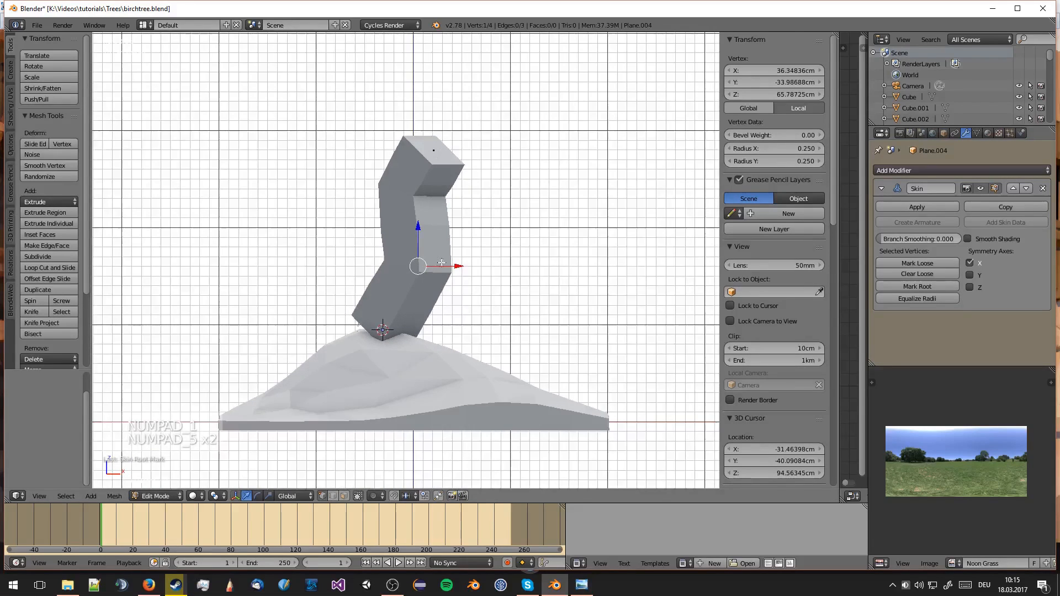
{"action": "scroll", "coordinate": [478, 288], "scroll_direction": "up", "scroll_amount": 3}
{"action": "key", "text": "g"}
{"action": "left_click", "coordinate": [473, 134]}
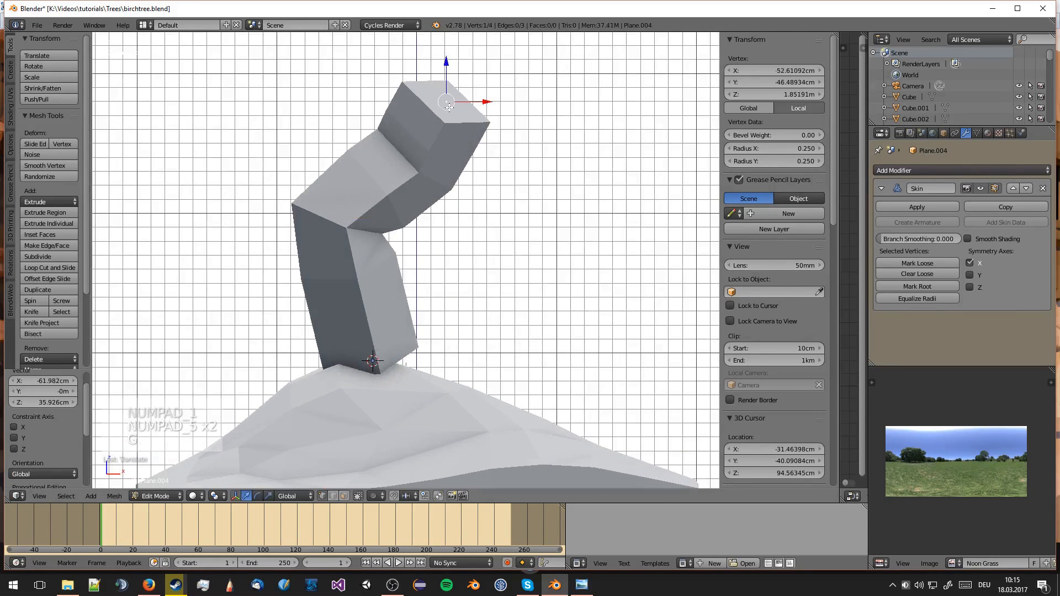
{"action": "key", "text": "g"}
{"action": "left_click", "coordinate": [455, 76]}
Step: Extrude two more trunk segments upward from the top vertex, the last one about 1.3 m tall
{"action": "middle_click_drag", "start_coordinate": [466, 103], "coordinate": [489, 258], "text": "shift"}
{"action": "scroll", "coordinate": [491, 271], "scroll_direction": "down", "scroll_amount": 2}
{"action": "key", "text": "e"}
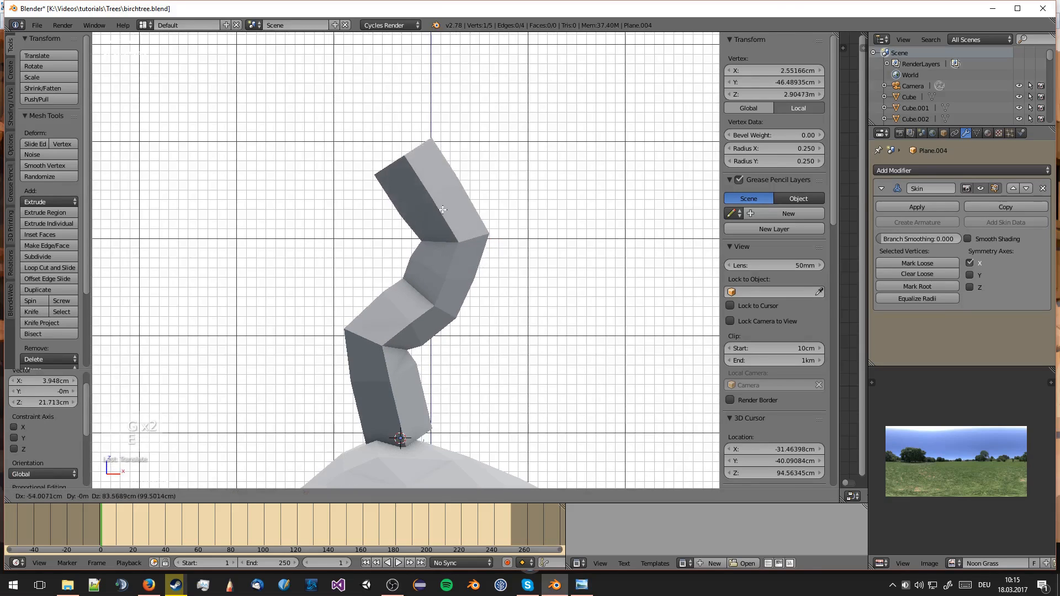
{"action": "left_click", "coordinate": [441, 202]}
{"action": "key", "text": "e"}
{"action": "left_click", "coordinate": [459, 66]}
{"action": "scroll", "coordinate": [464, 155], "scroll_direction": "down", "scroll_amount": 2}
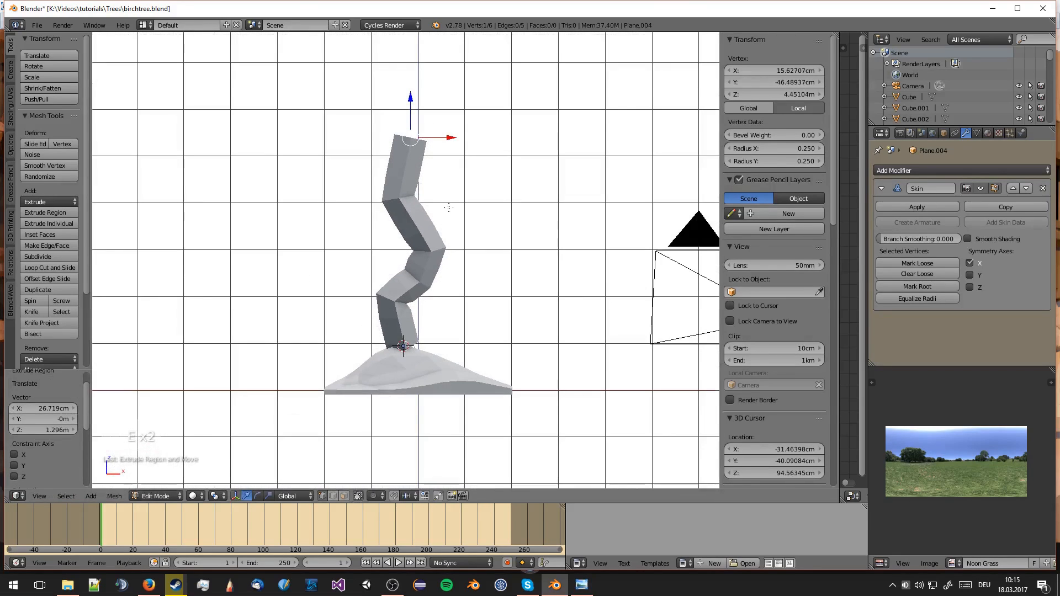
Step: Reposition the second and third trunk vertices so the lowest segment stands nearly upright and the third sits about 1.58 m high
{"action": "right_click", "coordinate": [413, 264]}
{"action": "key", "text": "g"}
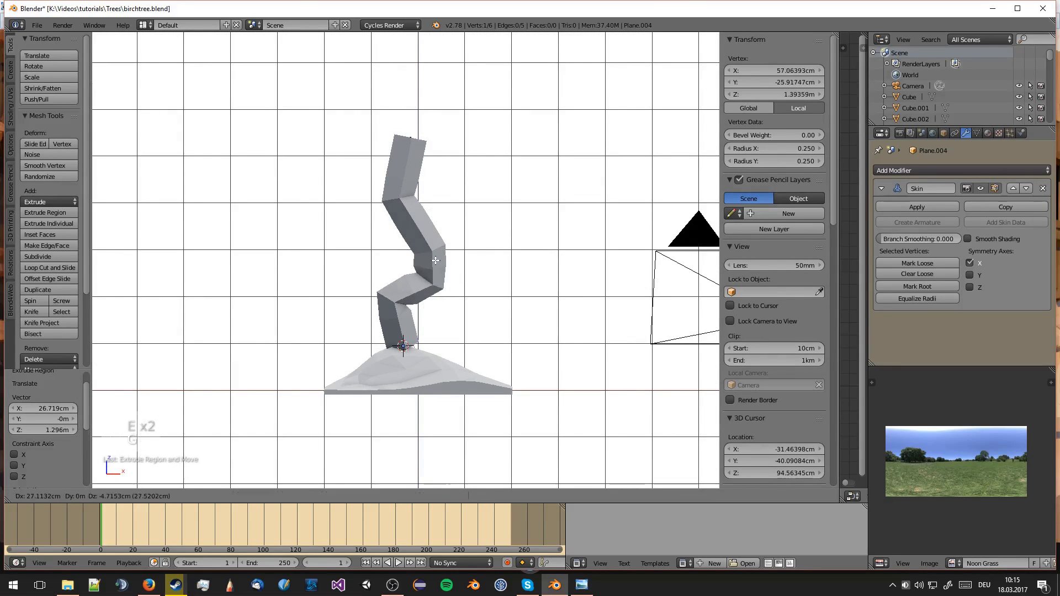
{"action": "left_click", "coordinate": [434, 261]}
{"action": "right_click", "coordinate": [404, 282]}
{"action": "key", "text": "g"}
{"action": "left_click", "coordinate": [420, 281]}
{"action": "key", "text": "g"}
{"action": "left_click", "coordinate": [441, 251]}
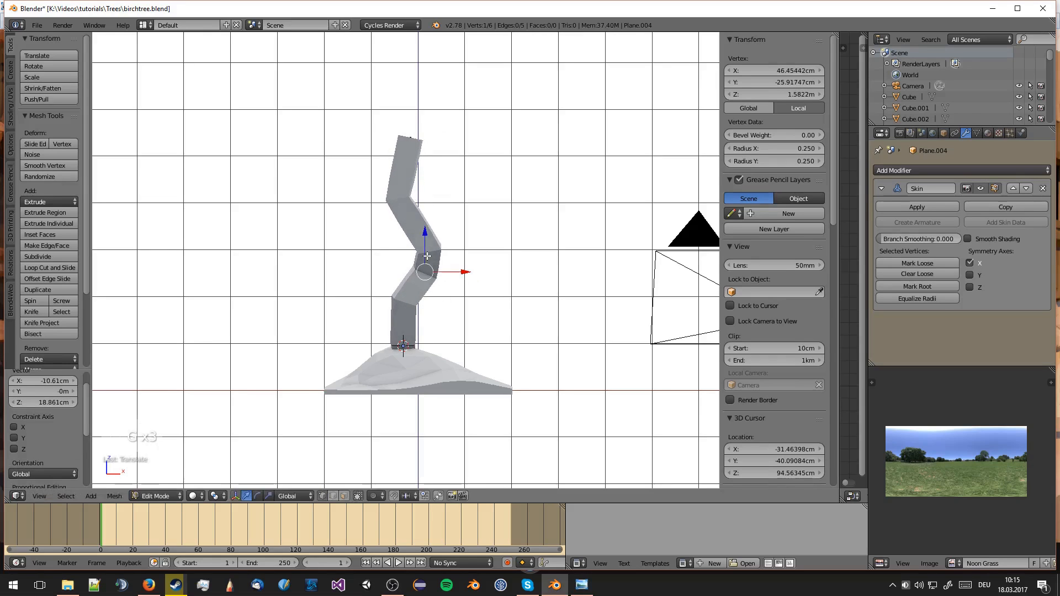
Step: Move the fourth, fifth and top trunk vertices to heights of about 2.62 m, 3.51 m and 5.25 m, continuing the zigzag
{"action": "right_click", "coordinate": [430, 249]}
{"action": "key", "text": "g"}
{"action": "left_click", "coordinate": [390, 224]}
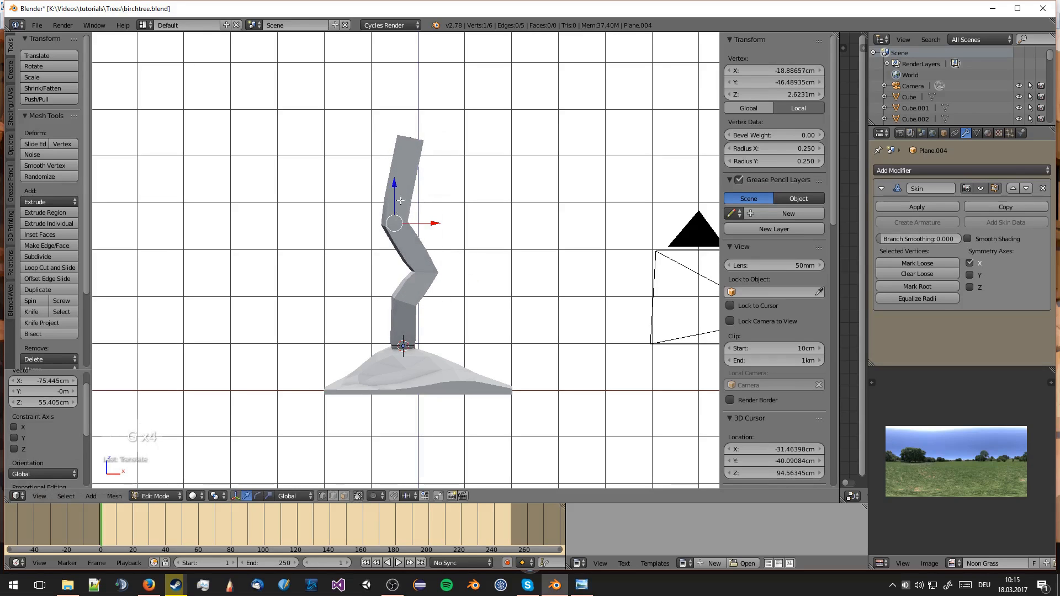
{"action": "right_click", "coordinate": [396, 185]}
{"action": "key", "text": "g"}
{"action": "left_click", "coordinate": [415, 147]}
{"action": "key", "text": "g"}
{"action": "left_click", "coordinate": [408, 64]}
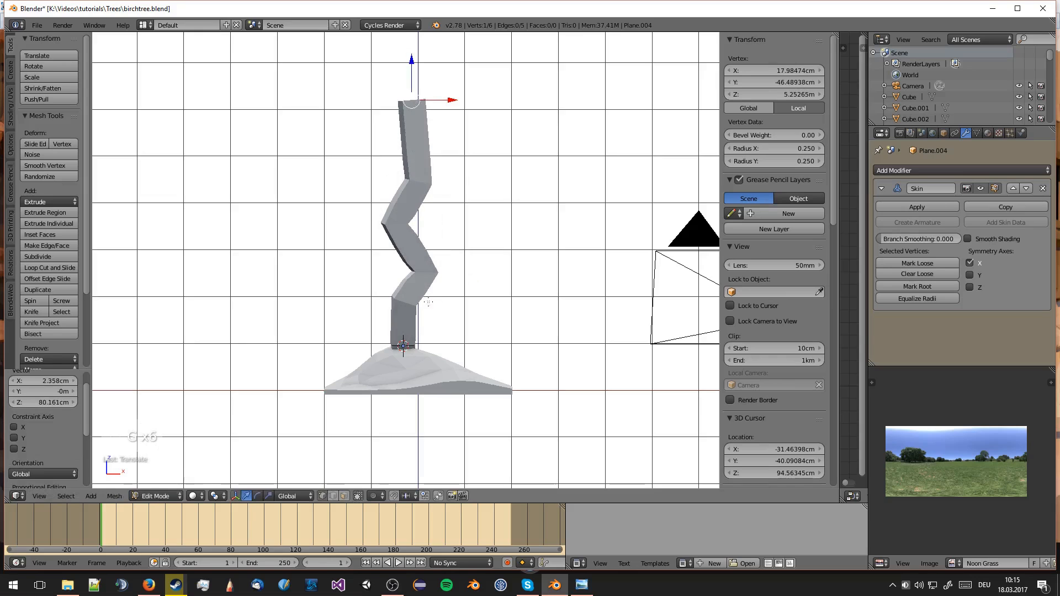
Step: Scale down the skin at the second trunk vertex by about 0.75 and shrink the third vertex's skin radius to about 0.136
{"action": "scroll", "coordinate": [433, 309], "scroll_direction": "up", "scroll_amount": 2}
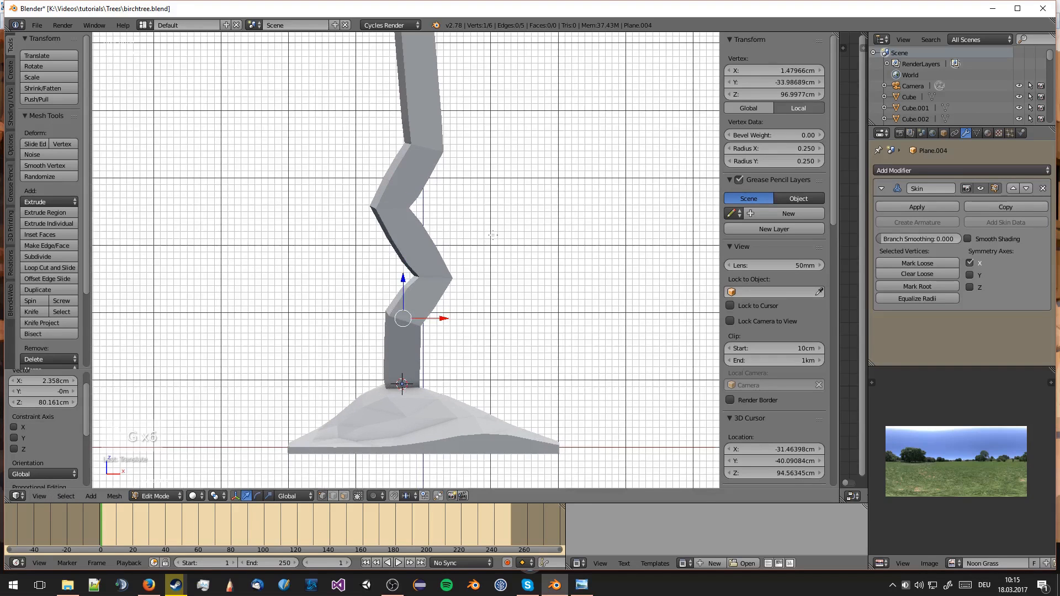
{"action": "key", "text": "ctrl+a"}
{"action": "left_click", "coordinate": [478, 230]}
{"action": "right_click", "coordinate": [433, 277]}
{"action": "key", "text": "ctrl+a"}
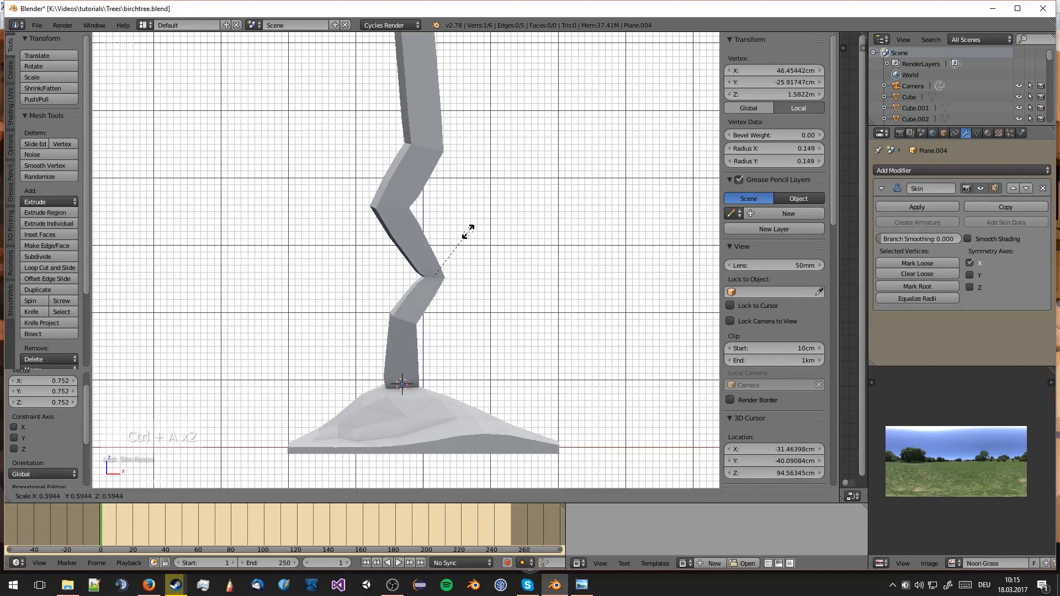
{"action": "left_click", "coordinate": [397, 225]}
Step: Shrink the skin radius to about 0.127 at the fourth trunk vertex and about 0.118 at the fifth
{"action": "right_click", "coordinate": [390, 207]}
{"action": "key", "text": "ctrl+a"}
{"action": "left_click", "coordinate": [499, 165]}
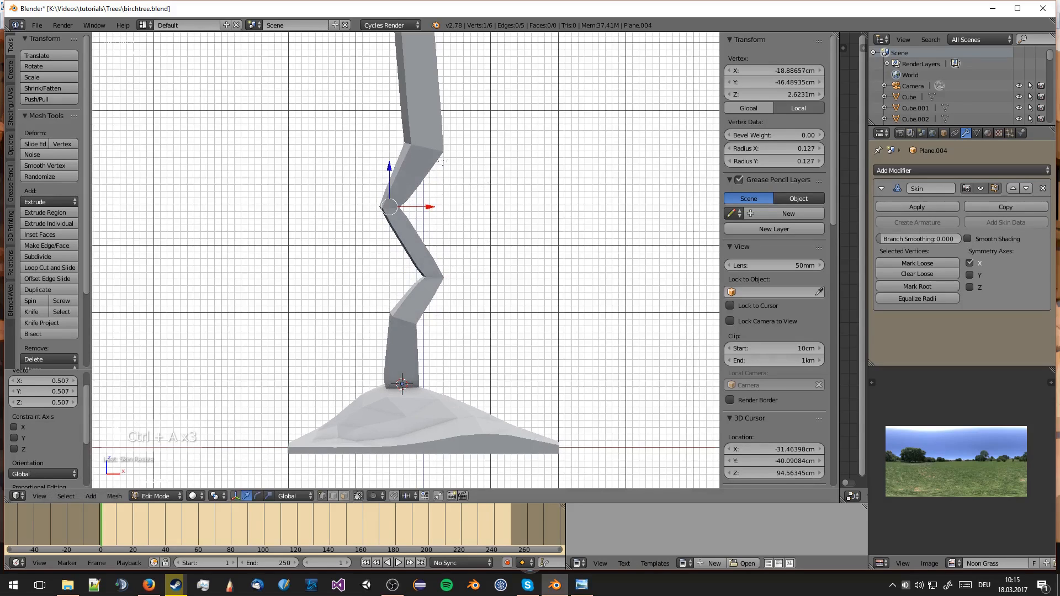
{"action": "right_click", "coordinate": [424, 147]}
{"action": "key", "text": "ctrl+a"}
{"action": "left_click", "coordinate": [475, 118]}
Step: Scale the skin at the topmost trunk vertex to 0 so the trunk ends in a point
{"action": "middle_click_drag", "start_coordinate": [431, 22], "coordinate": [438, 128], "text": "shift"}
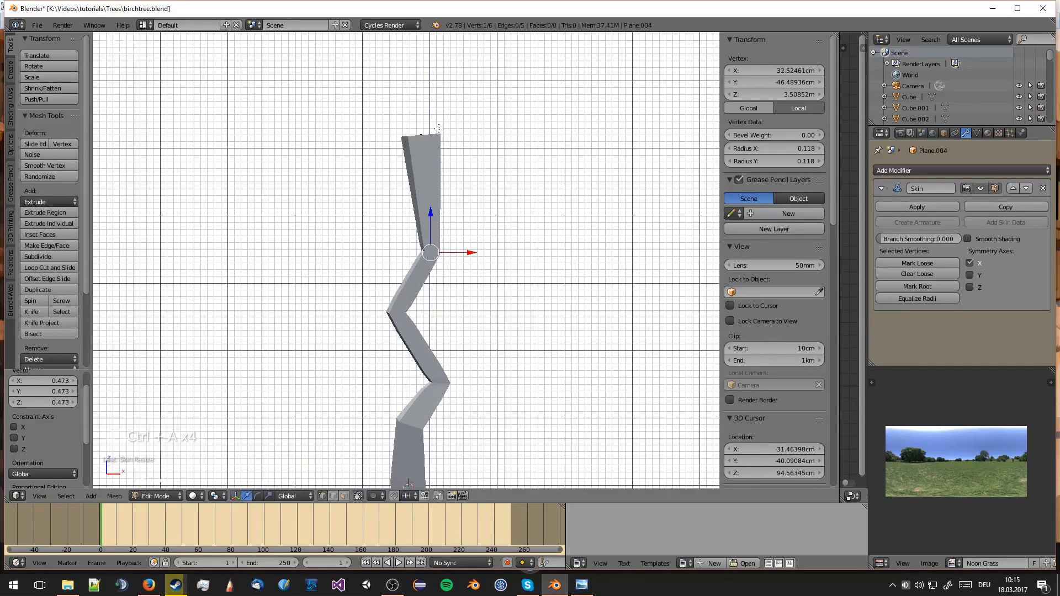
{"action": "key", "text": "ctrl+a"}
{"action": "key", "text": "0"}
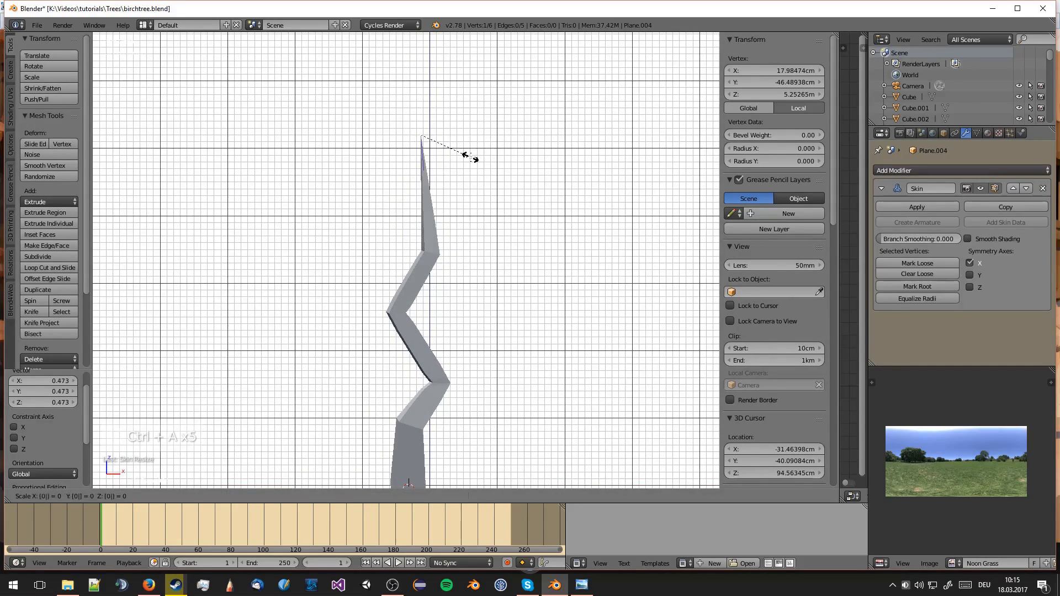
{"action": "key", "text": "Return"}
Step: Shrink the skin radius at the vertex just below the tip further, to about 0.08
{"action": "key", "text": "ctrl+a"}
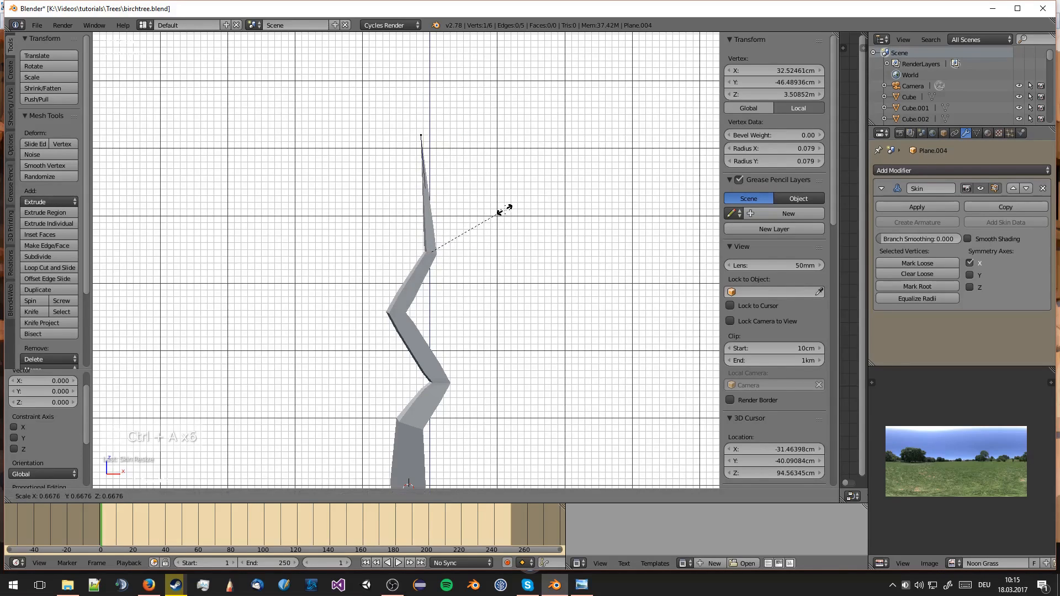
{"action": "left_click", "coordinate": [509, 208]}
{"action": "key", "text": "Tab"}
{"action": "scroll", "coordinate": [505, 251], "scroll_direction": "down", "scroll_amount": 2}
{"action": "key", "text": "Tab"}
{"action": "scroll", "coordinate": [475, 256], "scroll_direction": "down", "scroll_amount": 2, "text": "shift"}
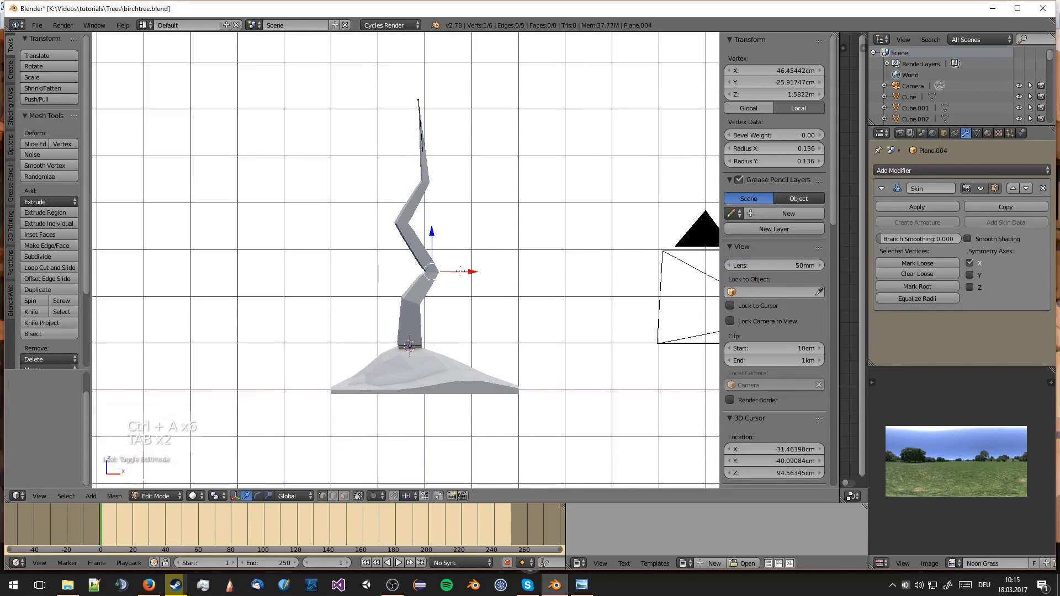
Step: Move the third trunk vertex about 7 cm inward along X and 12 cm up, and shrink its skin radius to about 0.125
{"action": "key", "text": "g"}
{"action": "left_click", "coordinate": [458, 266]}
{"action": "key", "text": "ctrl+a"}
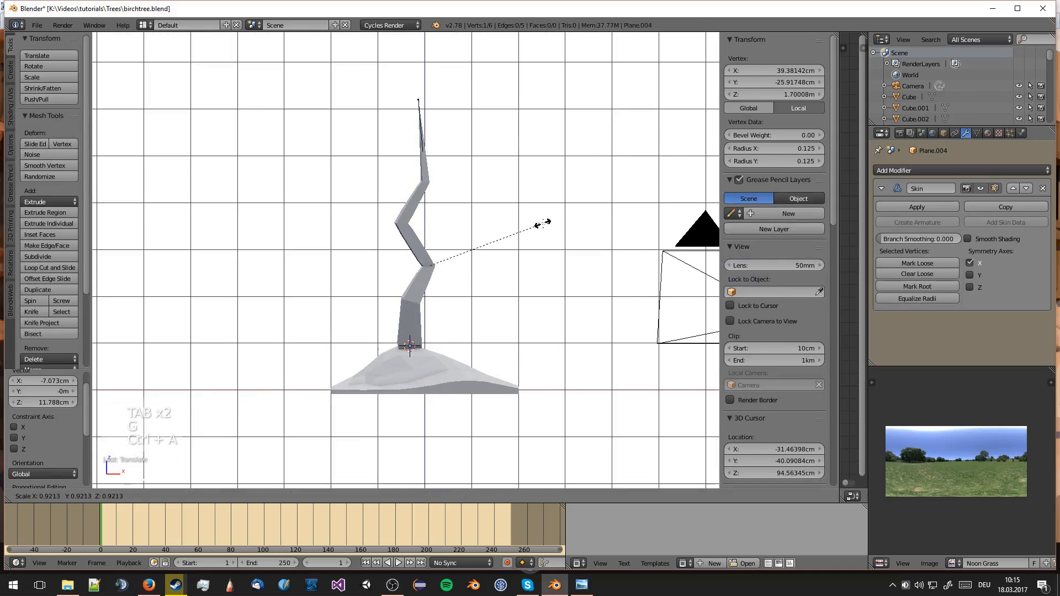
{"action": "left_click", "coordinate": [543, 225]}
{"action": "key", "text": "Tab"}
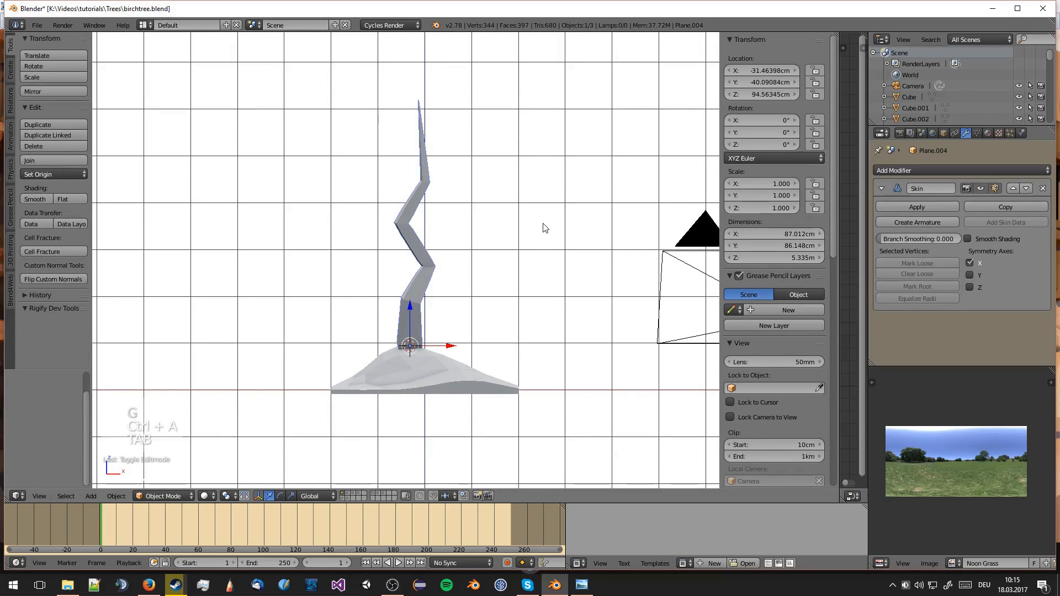
Step: Shift the third trunk vertex about 19 cm along the Y axis
{"action": "middle_click_drag", "start_coordinate": [543, 223], "coordinate": [402, 271]}
{"action": "key", "text": "Tab"}
{"action": "left_click_drag", "start_coordinate": [424, 279], "coordinate": [434, 278]}
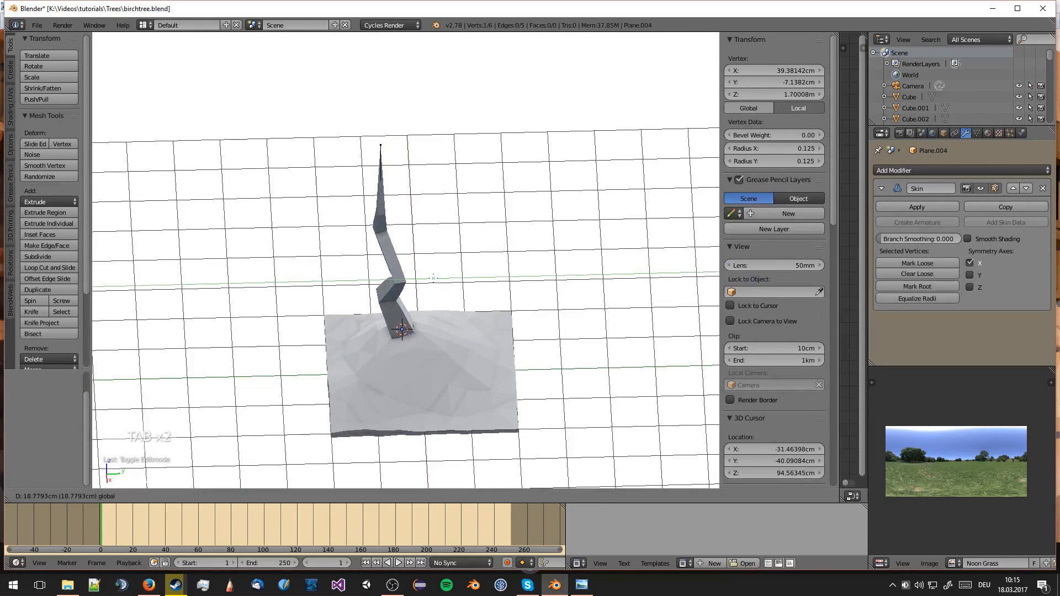
{"action": "key", "text": "Tab"}
Step: In front view, extrude a three-segment branch from the third trunk vertex, ending at about X 1.47 m, Z 4.41 m
{"action": "middle_click_drag", "start_coordinate": [433, 278], "coordinate": [525, 267]}
{"action": "key", "text": "KP_1"}
{"action": "key", "text": "Tab"}
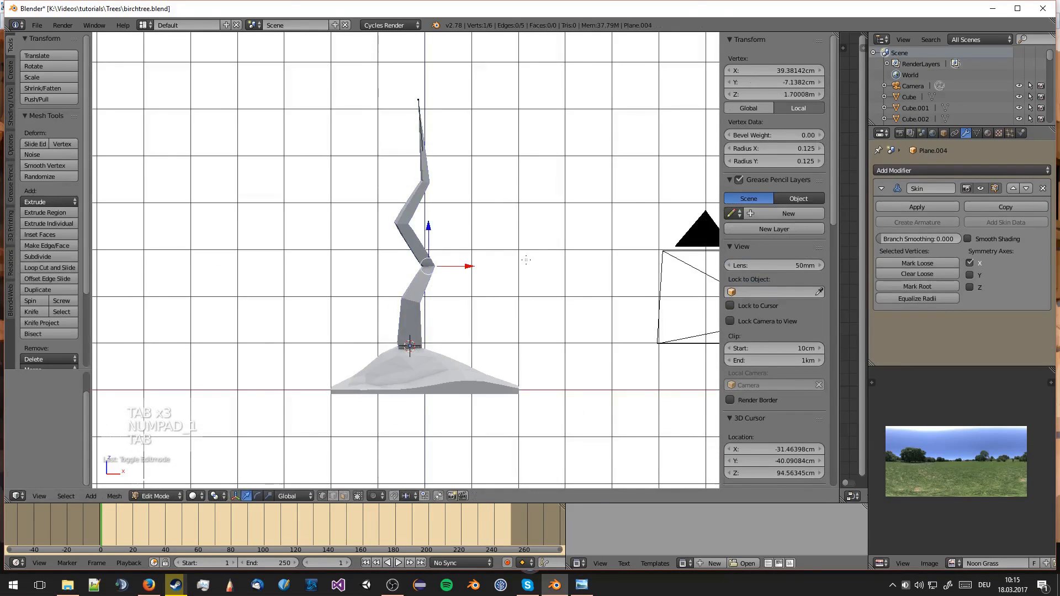
{"action": "scroll", "coordinate": [525, 260], "scroll_direction": "up", "scroll_amount": 3}
{"action": "key", "text": "e"}
{"action": "left_click", "coordinate": [562, 222]}
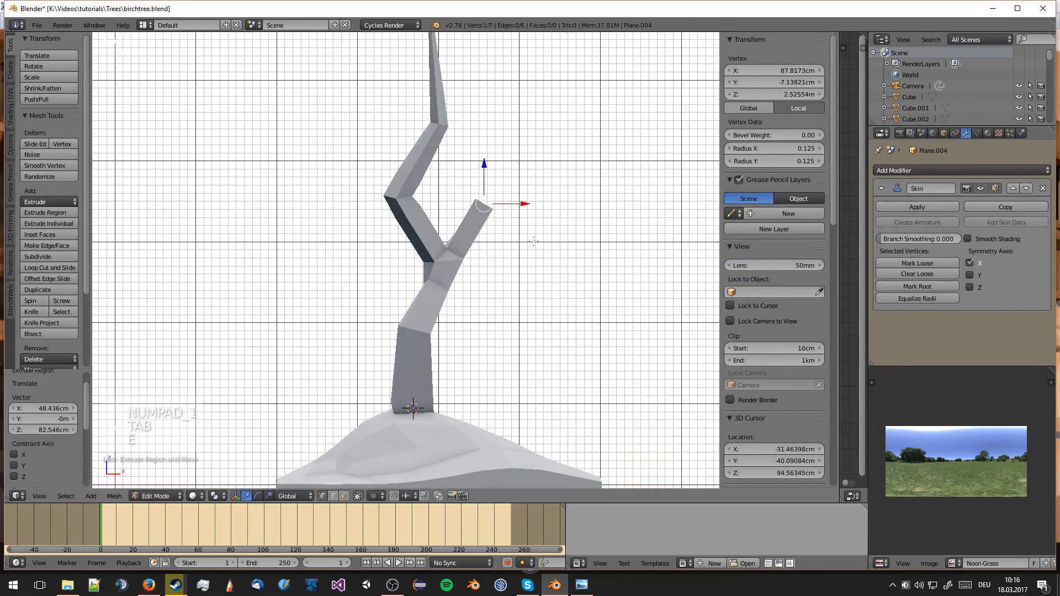
{"action": "middle_click_drag", "start_coordinate": [560, 218], "coordinate": [487, 287], "text": "shift"}
{"action": "key", "text": "e"}
{"action": "left_click", "coordinate": [481, 205]}
{"action": "key", "text": "e"}
{"action": "left_click", "coordinate": [484, 118]}
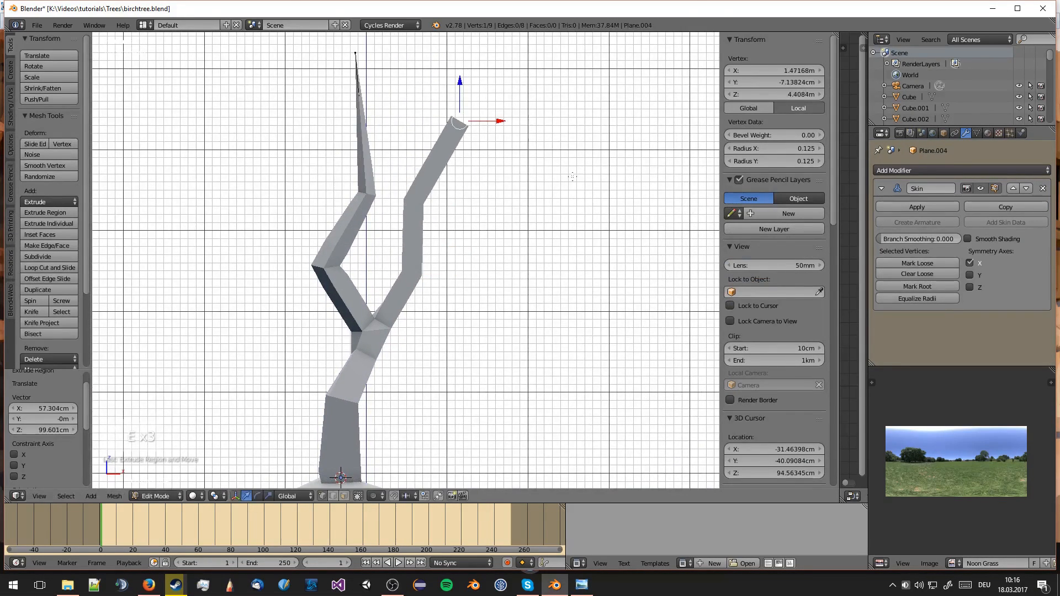
Step: Taper the new branch: scale its tip skin to 0, the vertex below to about 0.087, and shrink the lowest branch vertex
{"action": "key", "text": "ctrl+a"}
{"action": "left_click", "coordinate": [481, 132]}
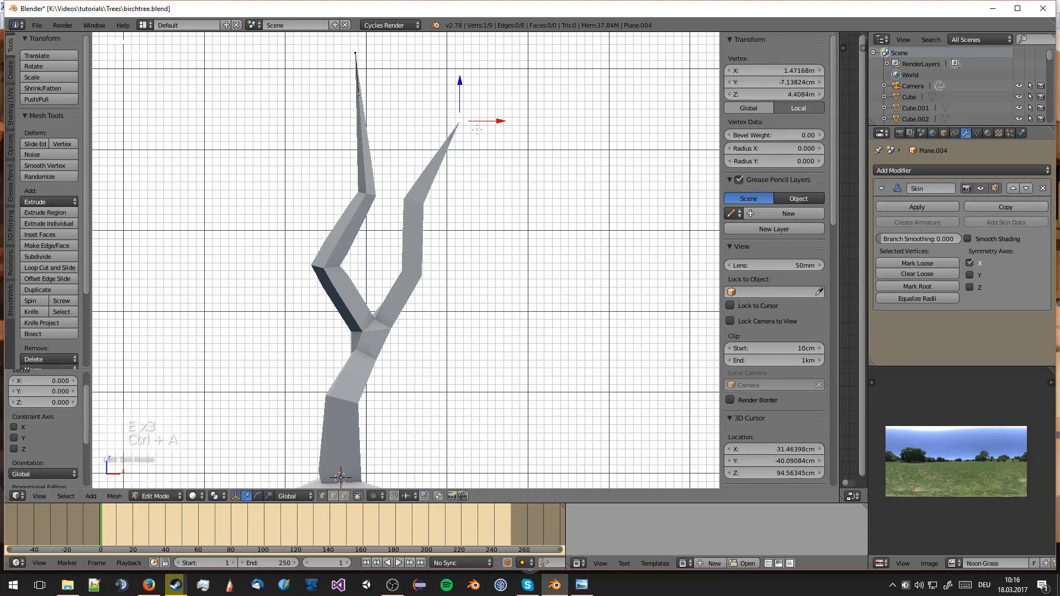
{"action": "right_click", "coordinate": [401, 211]}
{"action": "key", "text": "ctrl+a"}
{"action": "left_click", "coordinate": [513, 185]}
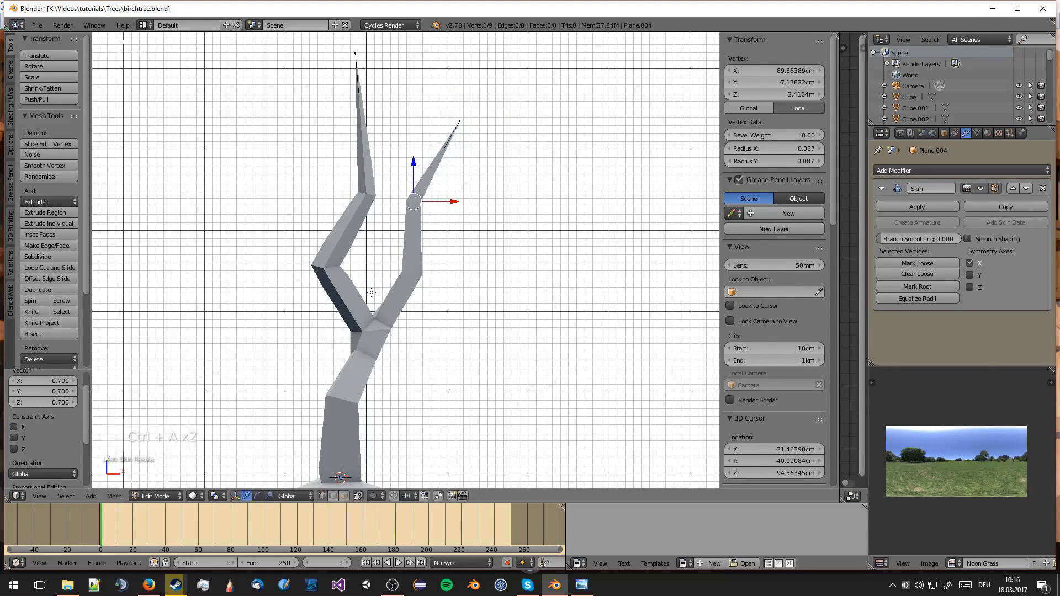
{"action": "right_click", "coordinate": [413, 273]}
{"action": "key", "text": "ctrl+a"}
{"action": "left_click", "coordinate": [513, 251]}
Step: Offset the branch's two vertices below the tip along the Y axis so it bends in depth
{"action": "key", "text": "Tab"}
{"action": "middle_click_drag", "start_coordinate": [513, 251], "coordinate": [574, 246]}
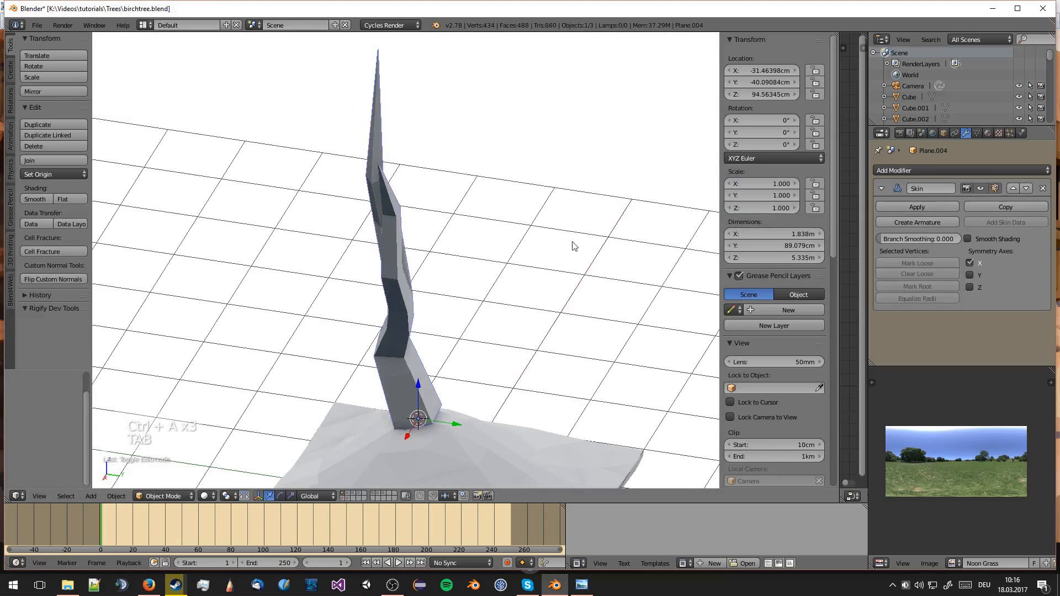
{"action": "key", "text": "Tab"}
{"action": "middle_click_drag", "start_coordinate": [420, 210], "coordinate": [410, 201]}
{"action": "left_click_drag", "start_coordinate": [420, 209], "coordinate": [464, 210]}
{"action": "right_click", "coordinate": [393, 273]}
{"action": "left_click_drag", "start_coordinate": [426, 273], "coordinate": [457, 272]}
{"action": "key", "text": "Tab"}
Step: Move the fourth trunk vertex about 24 cm along the Y axis
{"action": "mouse_move", "coordinate": [457, 272]}
{"action": "middle_mouse_down"}
{"action": "mouse_move", "coordinate": [410, 256]}
{"action": "mouse_move", "coordinate": [437, 196]}
{"action": "mouse_move", "coordinate": [455, 256]}
{"action": "middle_mouse_up"}
{"action": "key", "text": "Tab"}
{"action": "right_click", "coordinate": [464, 226]}
{"action": "key", "text": "g"}
{"action": "key", "text": "y"}
{"action": "left_click", "coordinate": [455, 260]}
Step: In side view, extrude a three-segment branch from the fourth trunk vertex, ending at about Y 1.09 m, Z 4.68 m
{"action": "key", "text": "KP_1"}
{"action": "key", "text": "KP_3"}
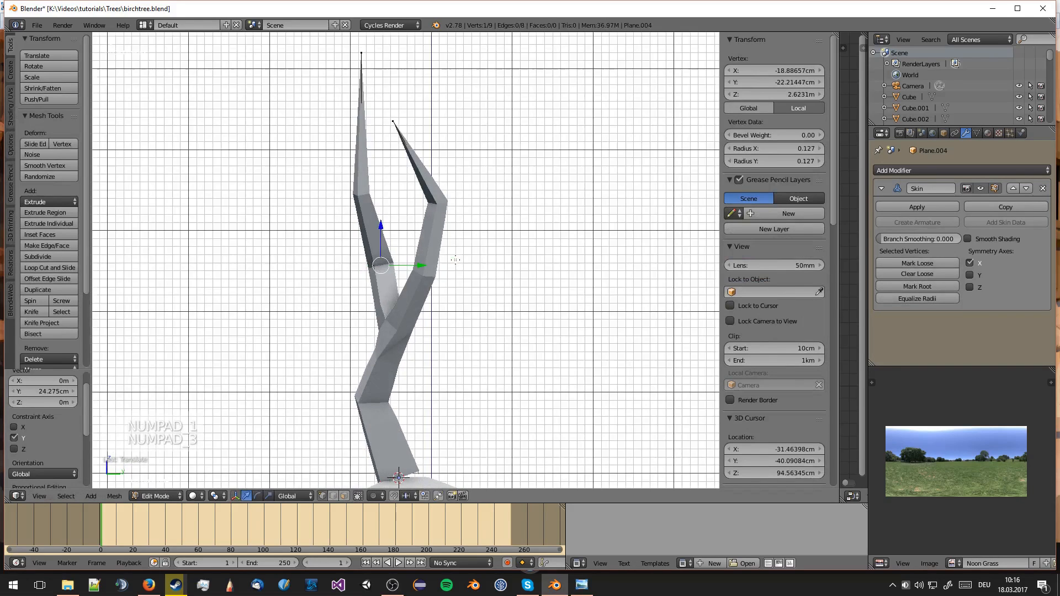
{"action": "key", "text": "e"}
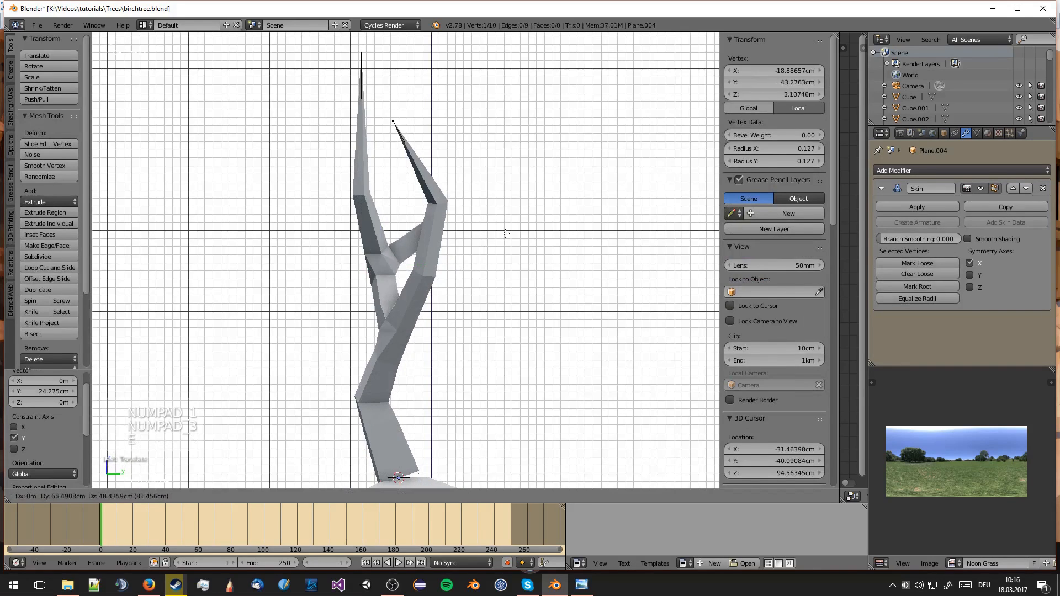
{"action": "left_click", "coordinate": [496, 228]}
{"action": "key", "text": "e"}
{"action": "left_click", "coordinate": [519, 165]}
{"action": "key", "text": "e"}
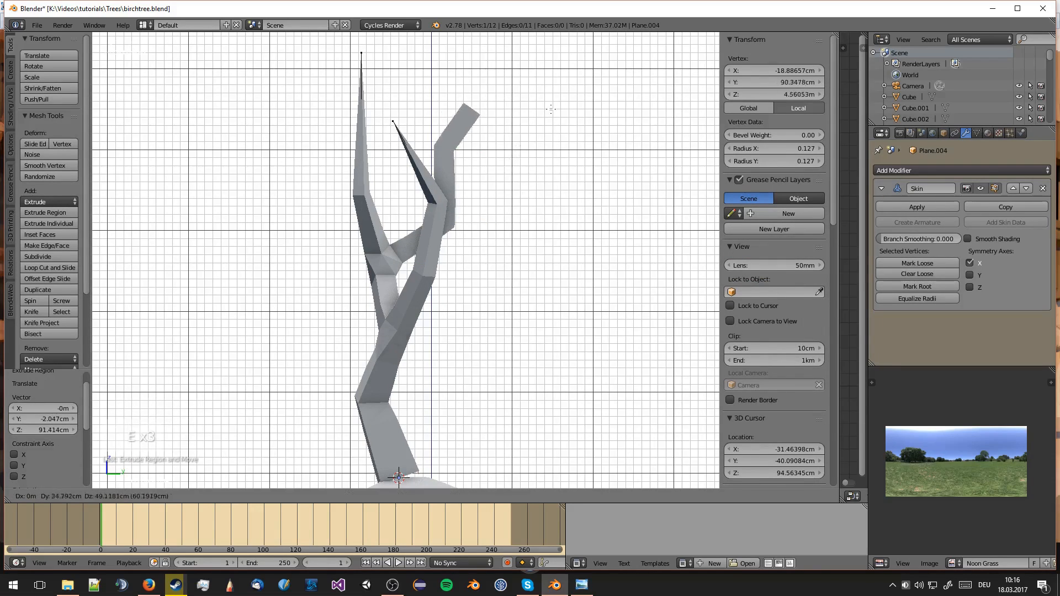
{"action": "left_click", "coordinate": [563, 98]}
Step: Taper the second branch by scaling its tip skin to 0 and shrinking the skin below, to about 0.069 just beneath the tip
{"action": "key", "text": "ctrl+a"}
{"action": "left_click", "coordinate": [491, 169]}
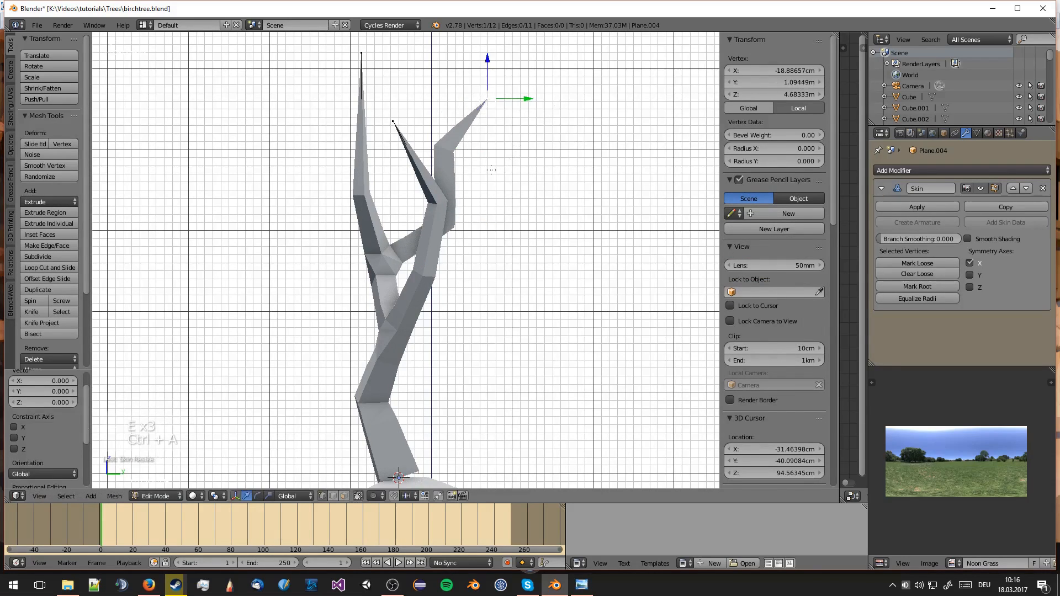
{"action": "right_click", "coordinate": [438, 173]}
{"action": "key", "text": "ctrl+a"}
{"action": "left_click", "coordinate": [470, 186]}
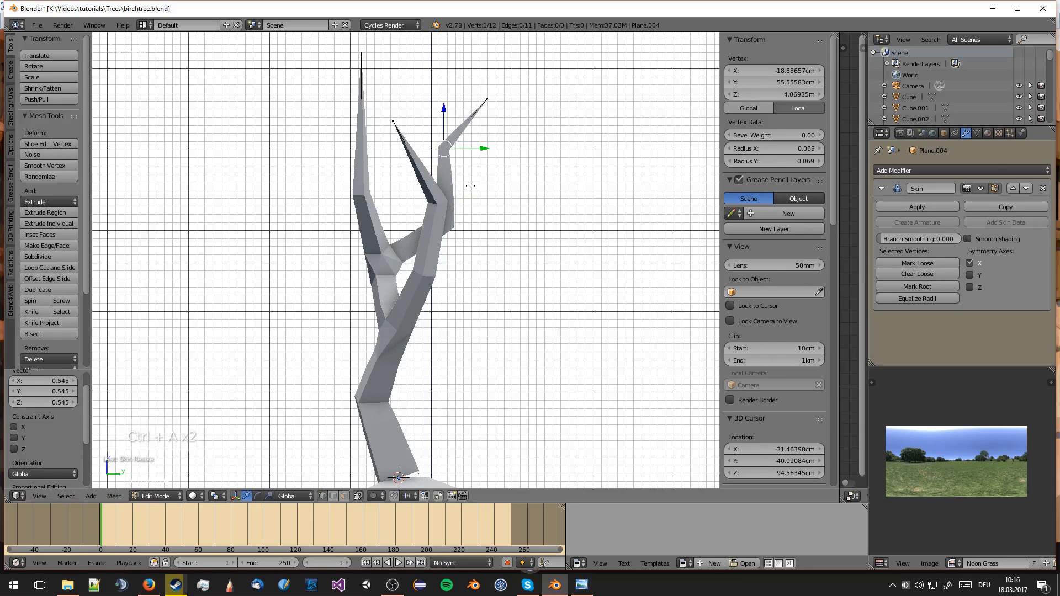
{"action": "key", "text": "ctrl+a"}
{"action": "left_click", "coordinate": [505, 198]}
Step: Scale down the skin radius of all tree vertices together to about two thirds of its size
{"action": "scroll", "coordinate": [425, 233], "scroll_direction": "down", "scroll_amount": 3}
{"action": "middle_click_drag", "start_coordinate": [425, 233], "coordinate": [531, 256]}
{"action": "key", "text": "a"}
{"action": "key", "text": "a"}
{"action": "key", "text": "ctrl+a"}
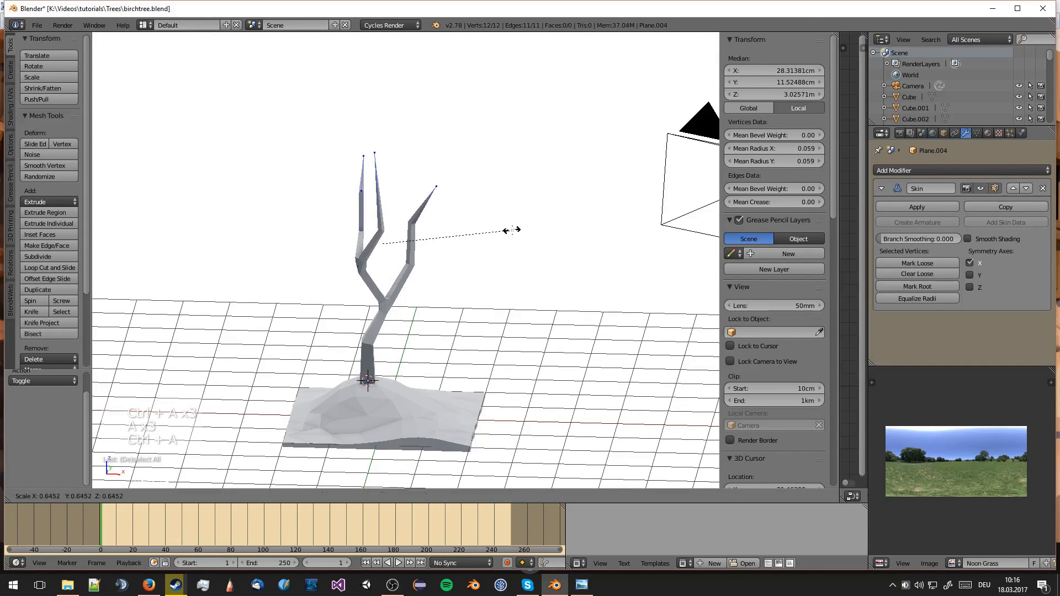
{"action": "left_click", "coordinate": [515, 230]}
{"action": "key", "text": "Tab"}
{"action": "middle_click_drag", "start_coordinate": [522, 236], "coordinate": [442, 239]}
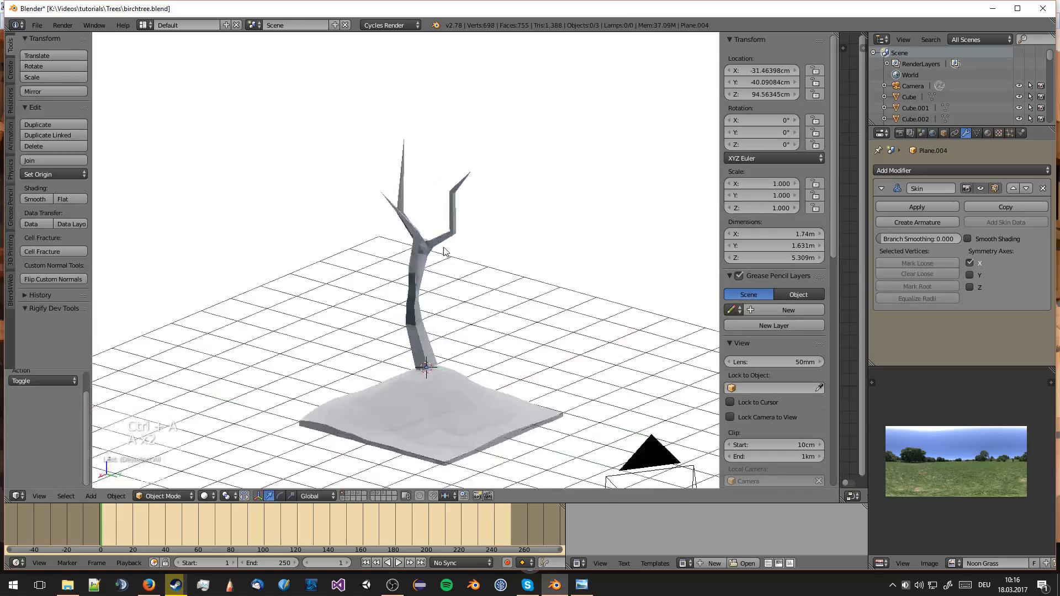
Step: Examine the tree from the front, side and stepped angles for an empty area that needs another branch
{"action": "scroll", "coordinate": [442, 239], "scroll_direction": "up", "scroll_amount": 4}
{"action": "key", "text": "a"}
{"action": "key", "text": "a"}
{"action": "middle_click_drag", "start_coordinate": [401, 308], "coordinate": [416, 339]}
{"action": "key", "text": "Tab"}
{"action": "key", "text": "KP_1"}
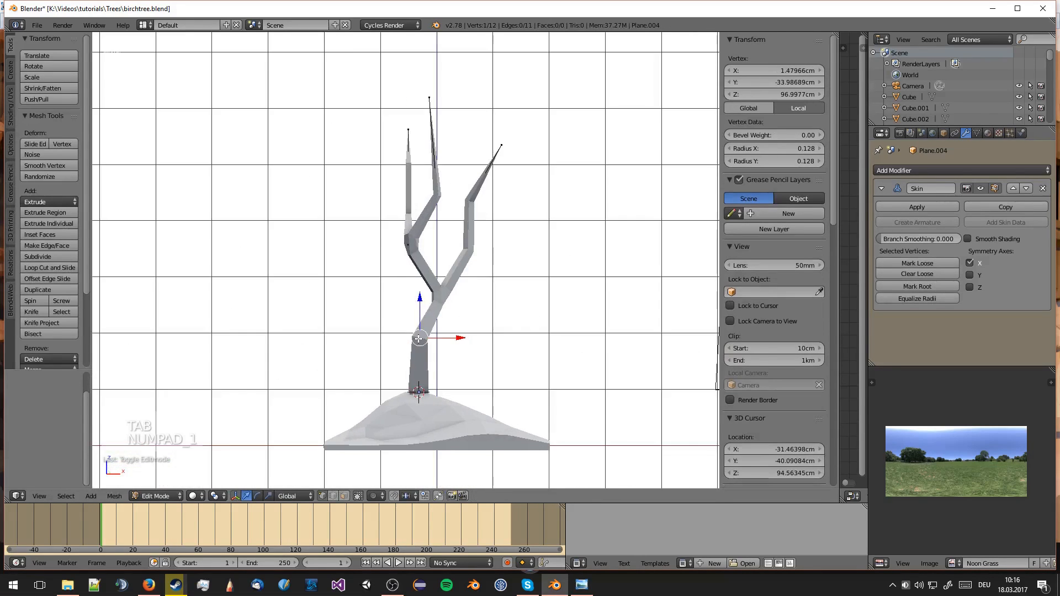
{"action": "key", "text": "KP_3"}
{"action": "key", "text": "KP_6"}
{"action": "key", "text": "KP_6"}
{"action": "key", "text": "KP_6"}
{"action": "key", "text": "KP_4"}
{"action": "key", "text": "KP_4"}
{"action": "key", "text": "KP_4"}
{"action": "key", "text": "KP_4"}
{"action": "key", "text": "KP_4"}
{"action": "key", "text": "KP_4"}
{"action": "key", "text": "KP_6"}
{"action": "key", "text": "KP_6"}
{"action": "key", "text": "KP_6"}
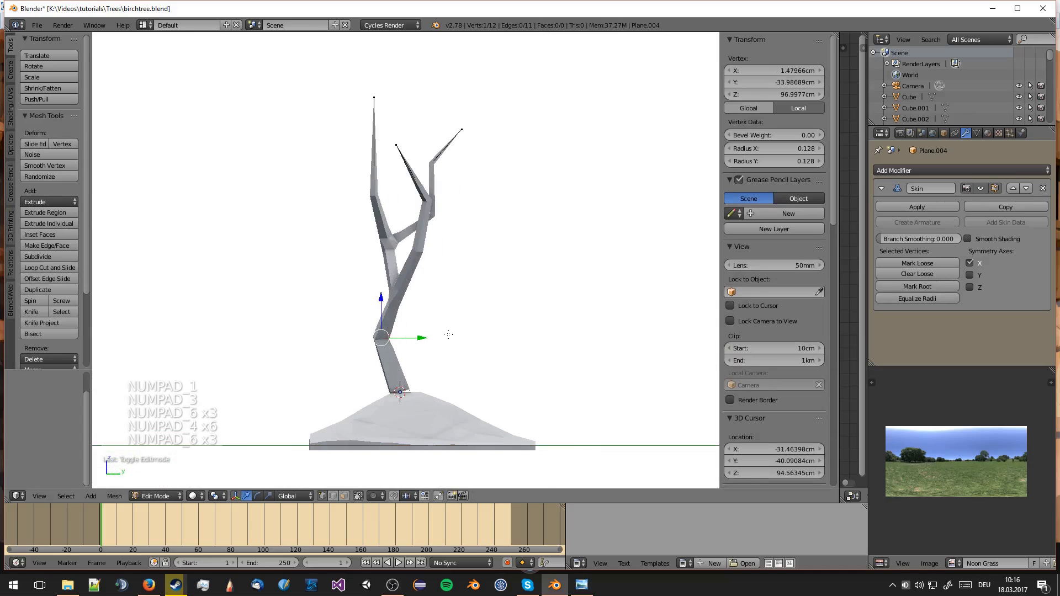
Step: Extrude a branch vertex from the second trunk vertex, about 58 cm along negative Y and 88 cm up, with skin radius about 0.077
{"action": "key", "text": "e"}
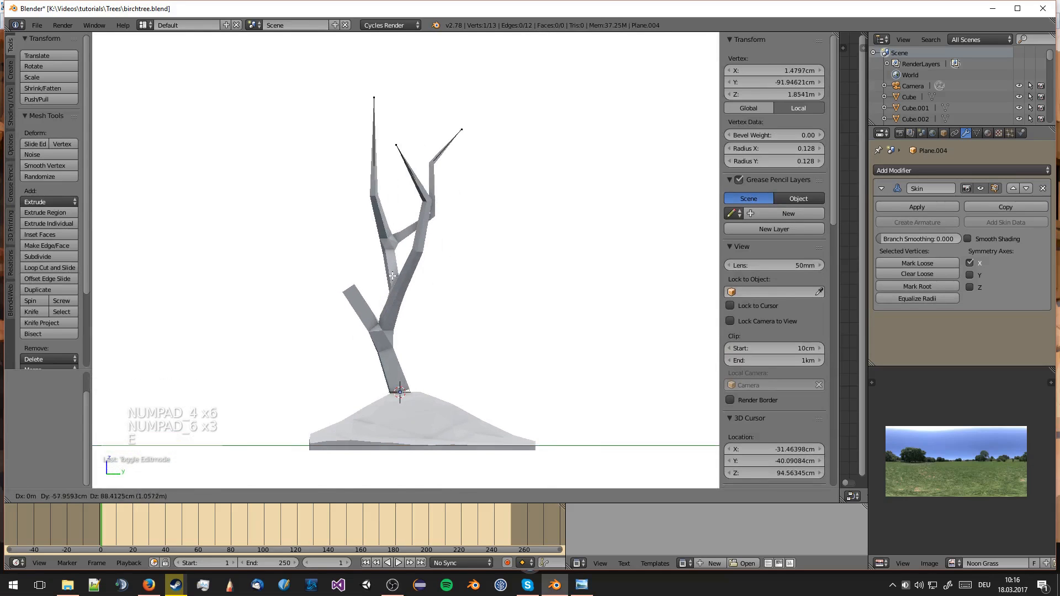
{"action": "left_click", "coordinate": [392, 275]}
{"action": "scroll", "coordinate": [392, 274], "scroll_direction": "up", "scroll_amount": 3}
{"action": "key", "text": "ctrl+a"}
{"action": "left_click", "coordinate": [425, 253]}
Step: Extend the low branch about 95 cm almost straight up and shrink the skin radius at its end to about 0.058
{"action": "key", "text": "e"}
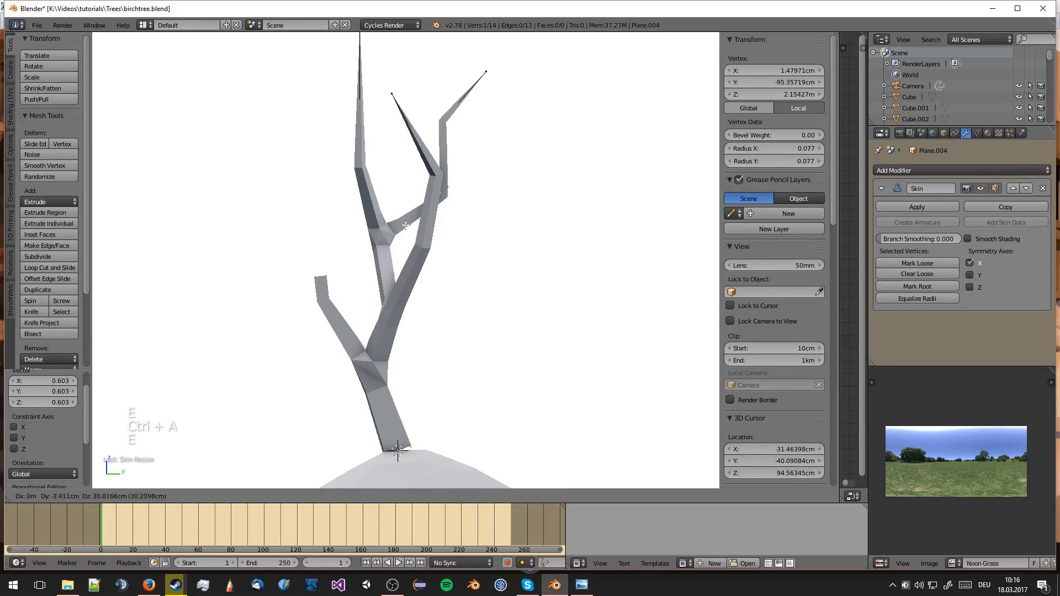
{"action": "left_click", "coordinate": [414, 197]}
{"action": "key", "text": "ctrl+a"}
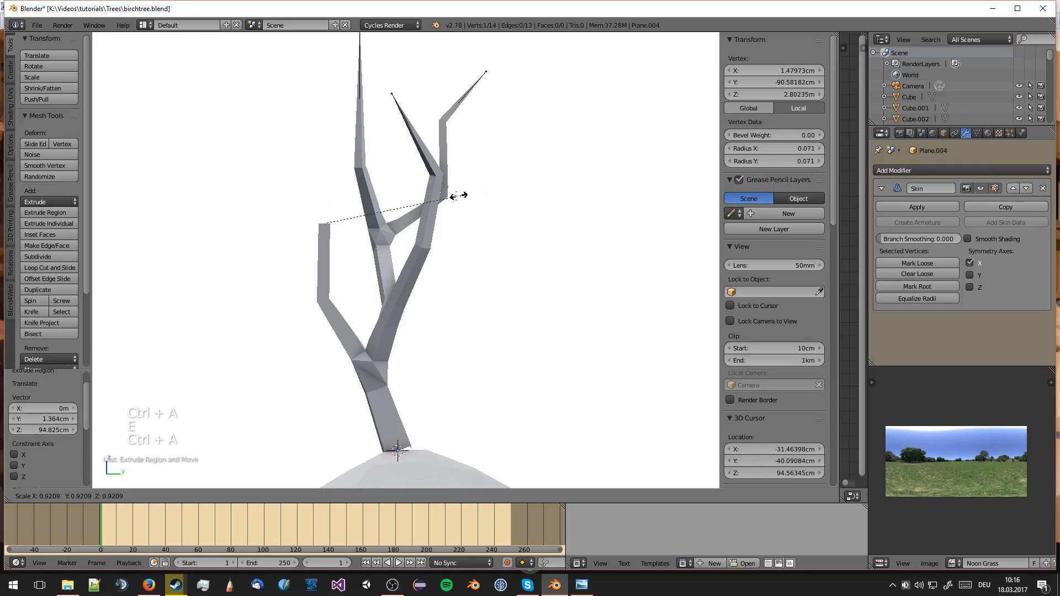
{"action": "left_click", "coordinate": [459, 199]}
Step: Extrude the low branch's last segment about 44 cm outward and 1.15 m up, and scale its tip skin to a point
{"action": "key", "text": "e"}
{"action": "left_click", "coordinate": [525, 205]}
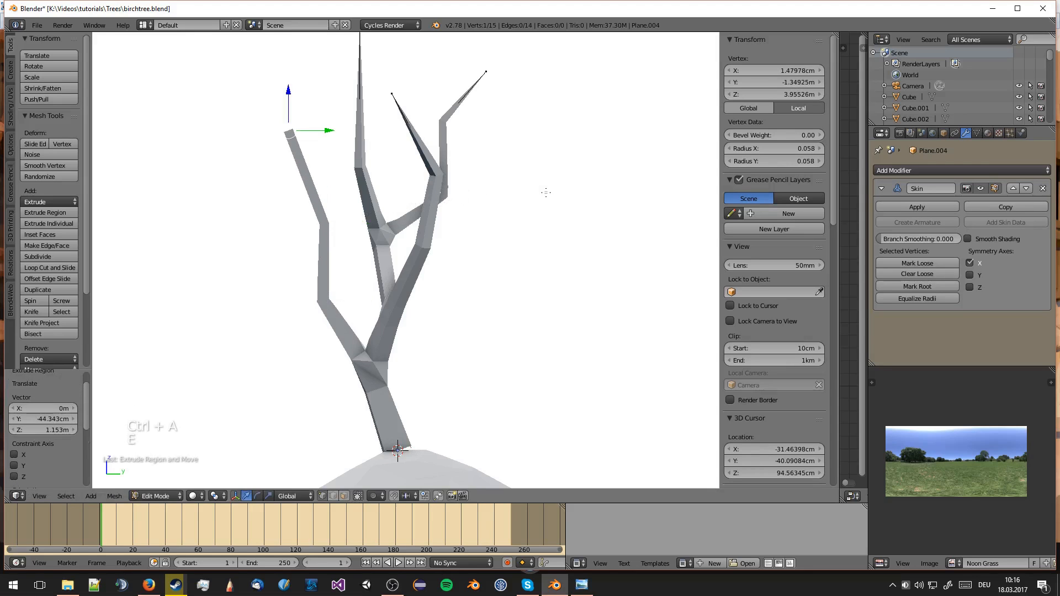
{"action": "key", "text": "ctrl+a"}
{"action": "left_click", "coordinate": [525, 184]}
{"action": "key", "text": "Tab"}
Step: Examine the whole branch structure in perspective from several angles
{"action": "scroll", "coordinate": [403, 293], "scroll_direction": "down", "scroll_amount": 3}
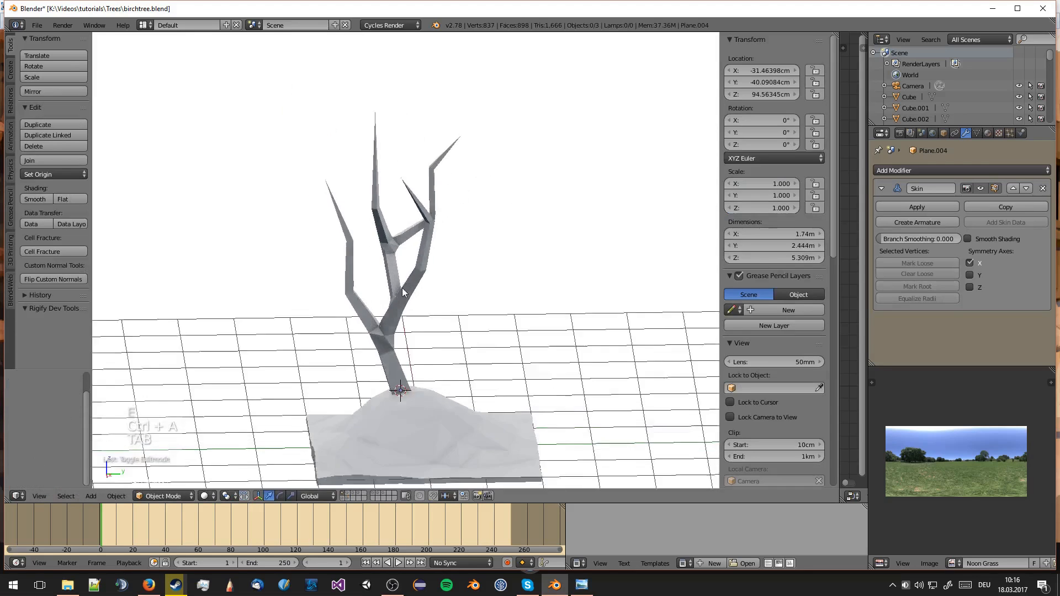
{"action": "key", "text": "a"}
{"action": "key", "text": "a"}
{"action": "key", "text": "a"}
{"action": "middle_click_drag", "start_coordinate": [402, 292], "coordinate": [436, 221]}
{"action": "key", "text": "KP_5"}
{"action": "scroll", "coordinate": [428, 277], "scroll_direction": "up", "scroll_amount": 4}
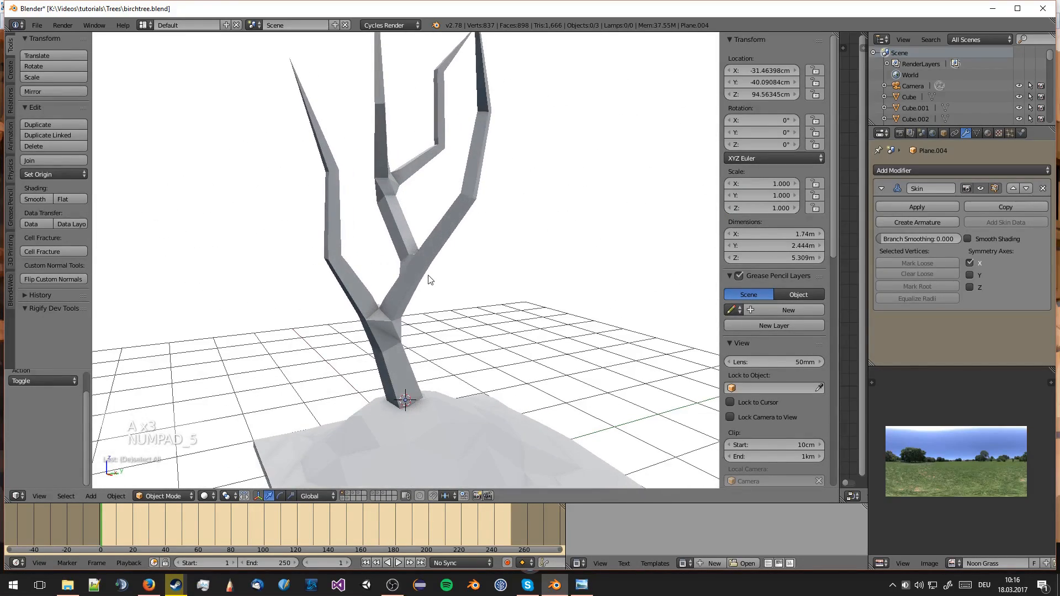
Step: Try the tree's Skin modifier with branch smoothing at 1.000, and return it to 0.000
{"action": "right_click", "coordinate": [379, 332]}
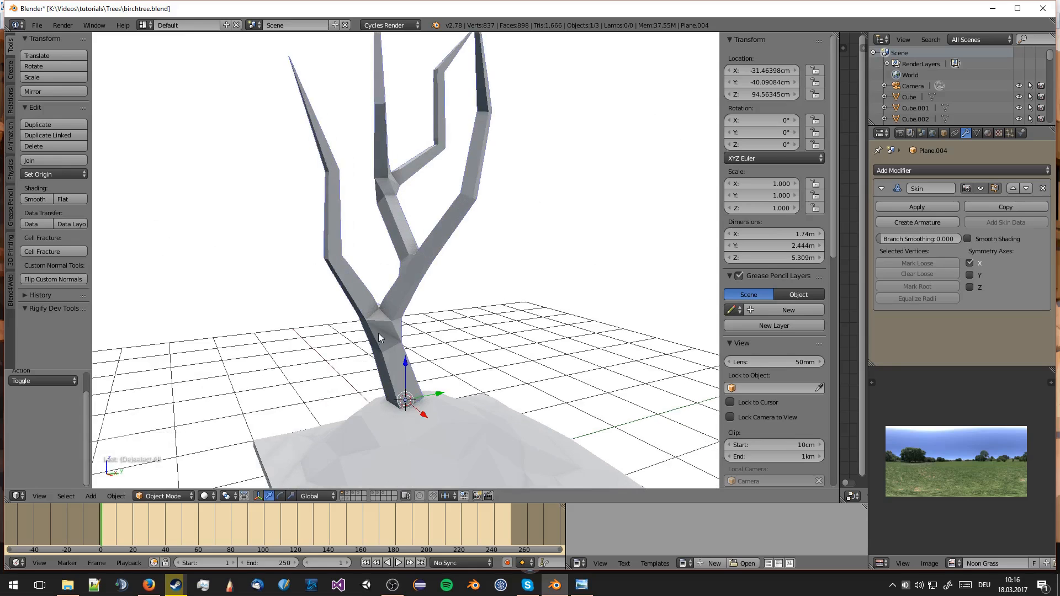
{"action": "middle_click_drag", "start_coordinate": [379, 333], "coordinate": [555, 364]}
{"action": "scroll", "coordinate": [552, 360], "scroll_direction": "up", "scroll_amount": 4}
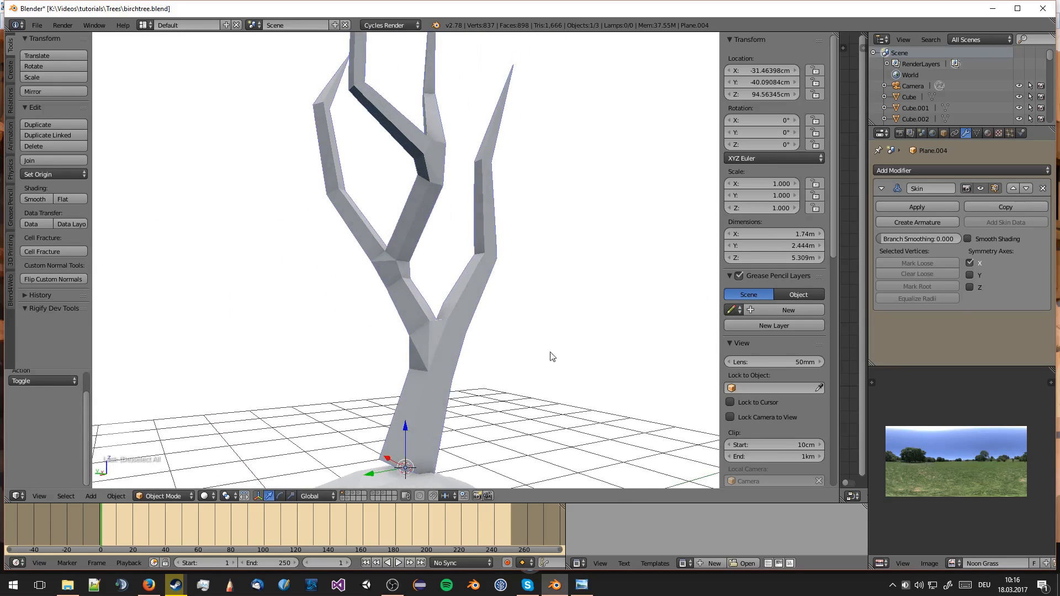
{"action": "left_click_drag", "start_coordinate": [918, 239], "coordinate": [972, 238]}
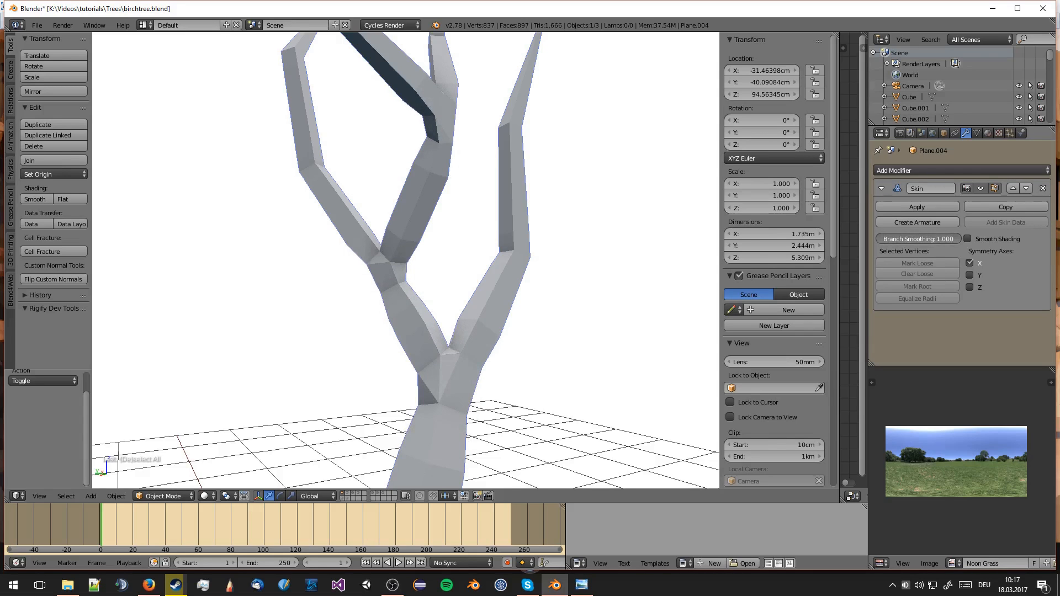
{"action": "left_click_drag", "start_coordinate": [960, 238], "coordinate": [876, 238]}
Step: Turn off the X symmetry axis in the tree's Skin modifier
{"action": "scroll", "coordinate": [554, 312], "scroll_direction": "down", "scroll_amount": 3}
{"action": "middle_click_drag", "start_coordinate": [554, 312], "coordinate": [320, 310]}
{"action": "middle_click_drag", "start_coordinate": [468, 296], "coordinate": [385, 205]}
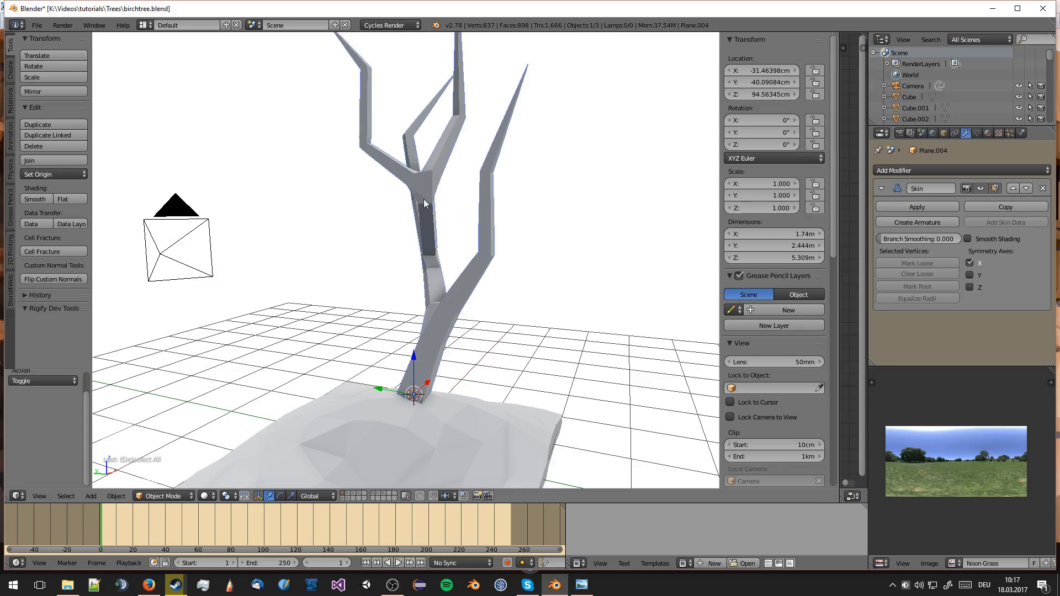
{"action": "middle_click_drag", "start_coordinate": [423, 199], "coordinate": [465, 194]}
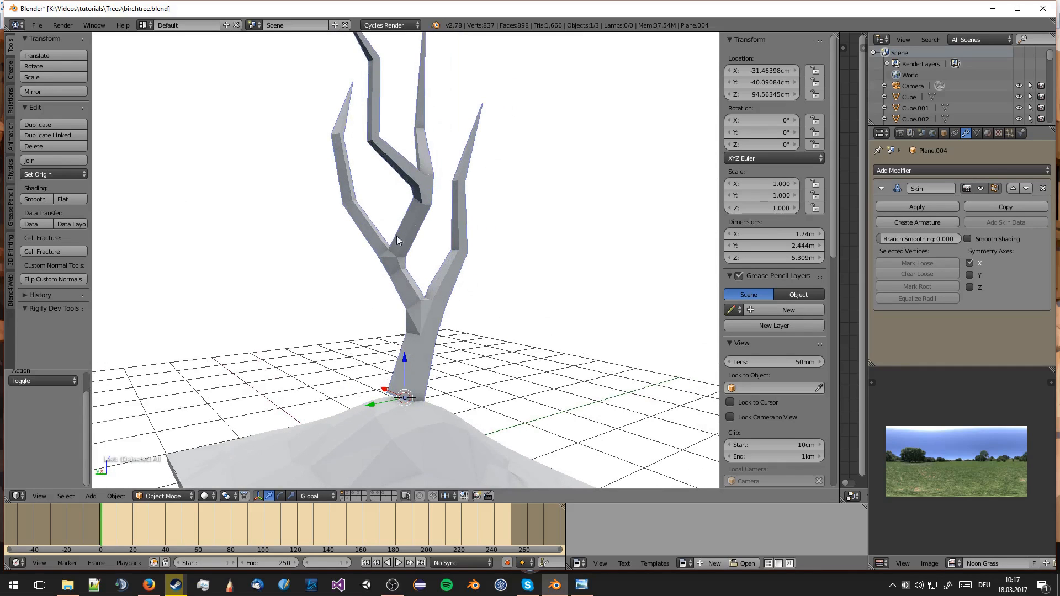
{"action": "middle_click_drag", "start_coordinate": [432, 243], "coordinate": [468, 277]}
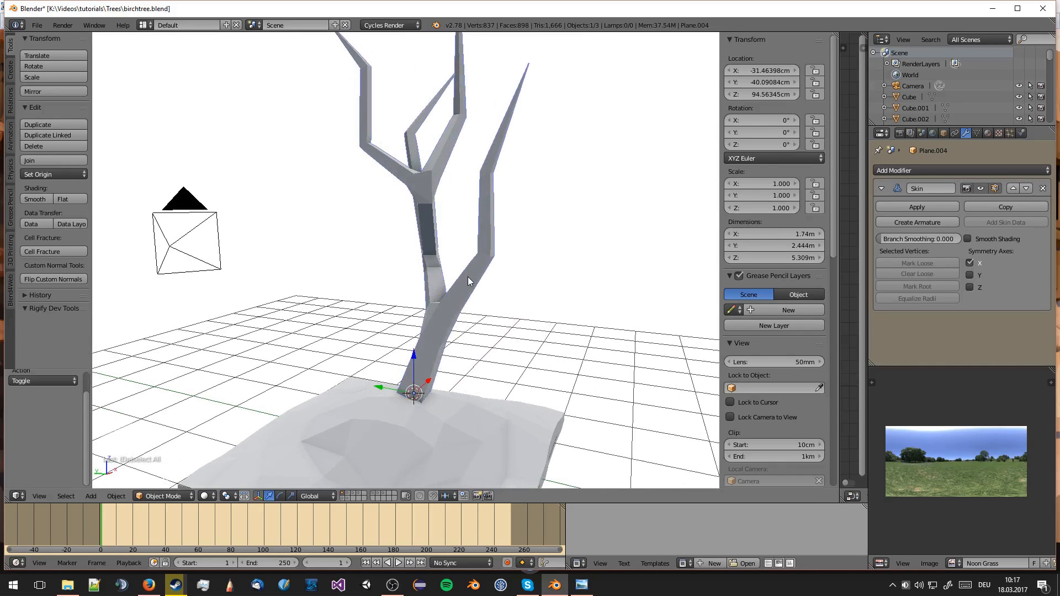
{"action": "left_click", "coordinate": [979, 261]}
{"action": "middle_click_drag", "start_coordinate": [442, 286], "coordinate": [579, 288]}
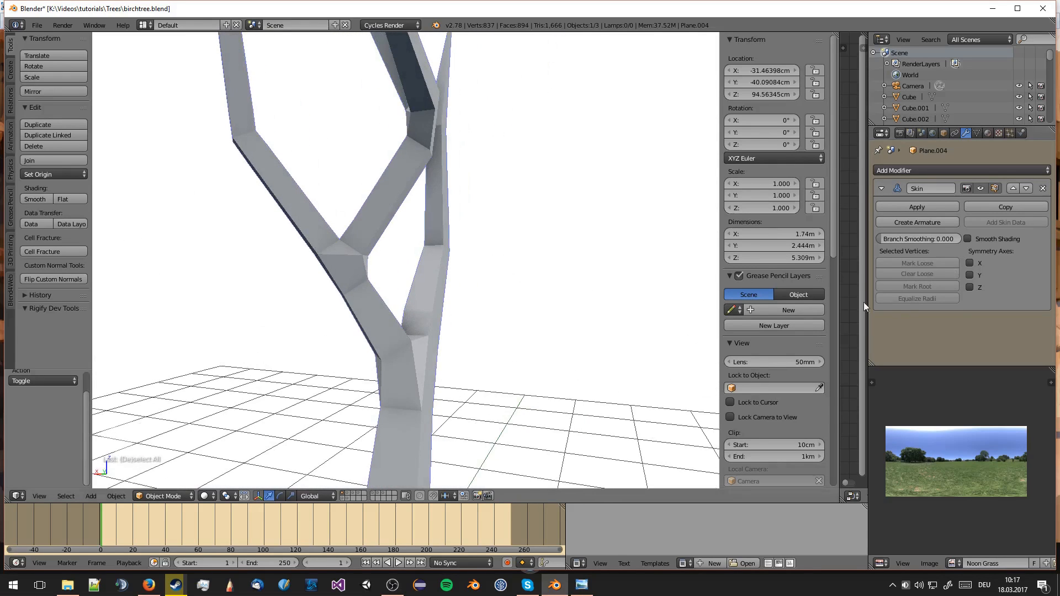
Step: Try the X, Y and Z symmetry axes on the Skin modifier to compare the branch joints, and switch them off again
{"action": "left_click", "coordinate": [969, 263]}
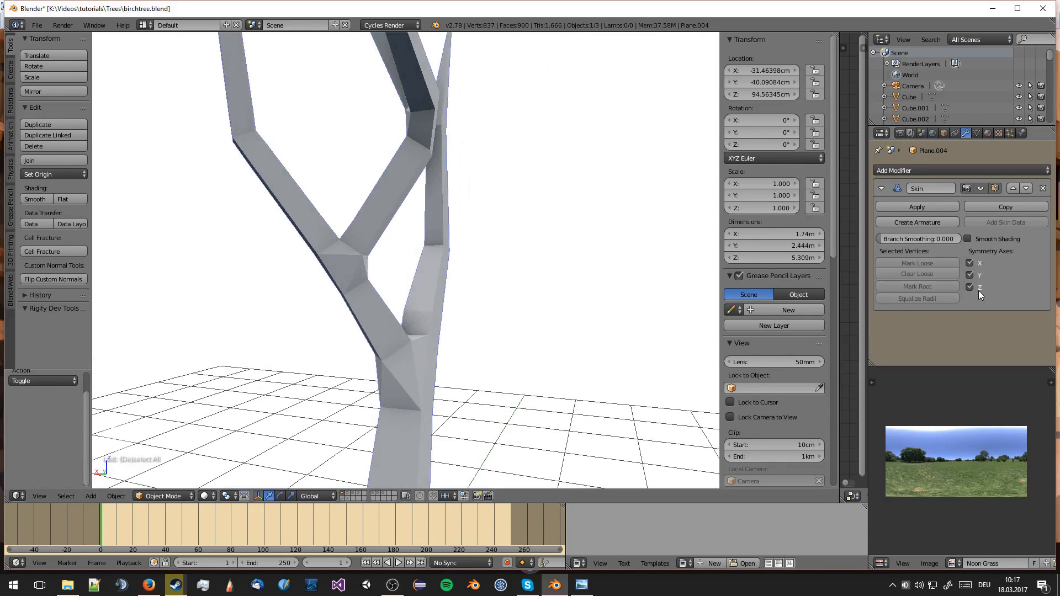
{"action": "left_click", "coordinate": [978, 275]}
{"action": "left_click", "coordinate": [978, 263]}
Step: Assign the existing Log material to the tree
{"action": "middle_click_drag", "start_coordinate": [605, 244], "coordinate": [497, 238]}
{"action": "left_click", "coordinate": [988, 133]}
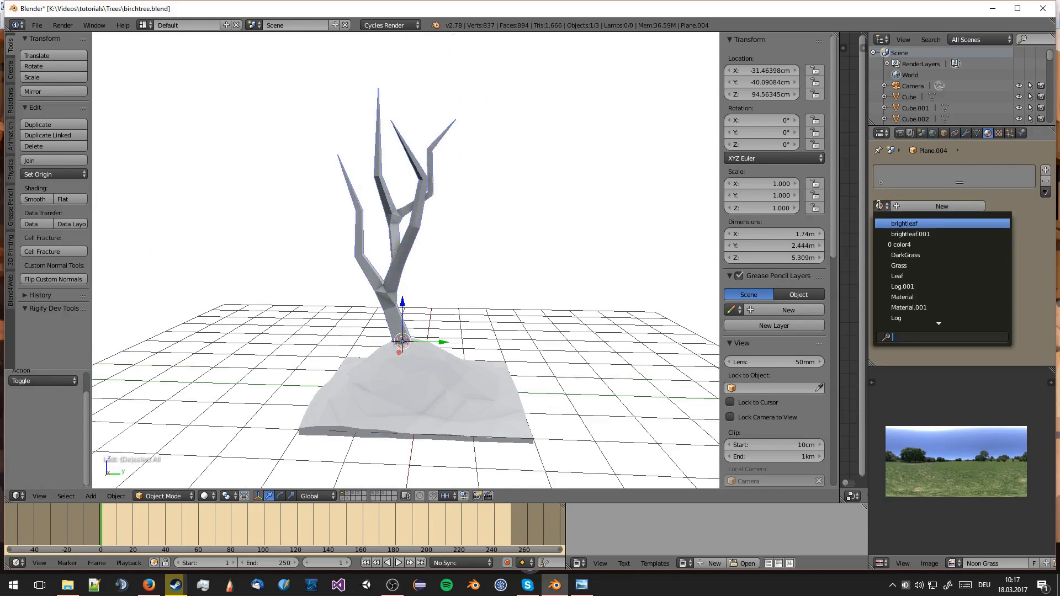
{"action": "left_click", "coordinate": [880, 205]}
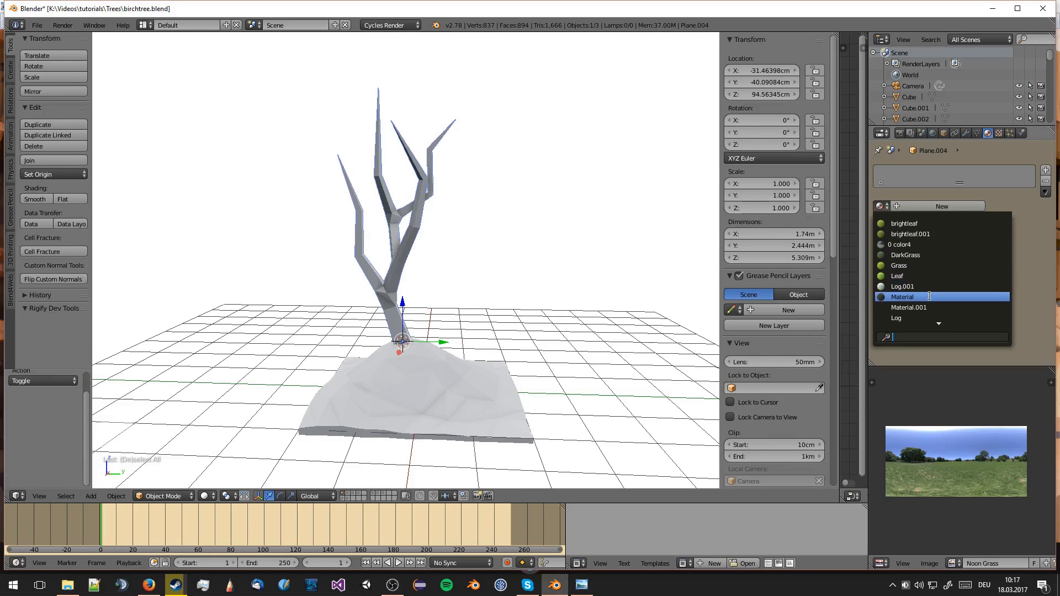
{"action": "left_click", "coordinate": [923, 318]}
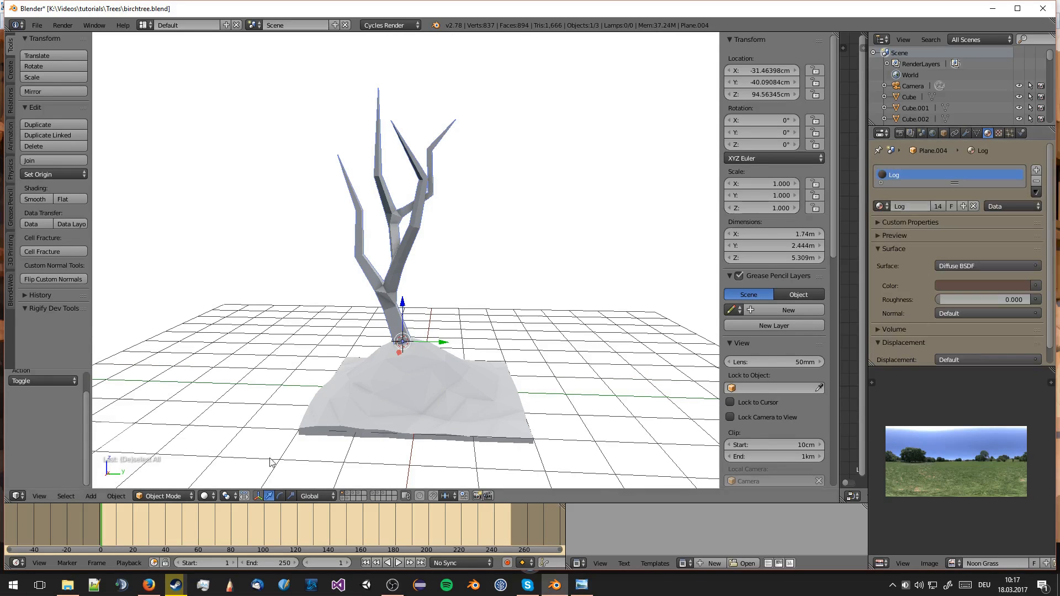
Step: Switch the viewport shading to Material so the tree's bark and the hill's colours show
{"action": "scroll", "coordinate": [232, 474], "scroll_direction": "up", "scroll_amount": 3}
{"action": "left_click", "coordinate": [208, 496]}
{"action": "left_click", "coordinate": [226, 435]}
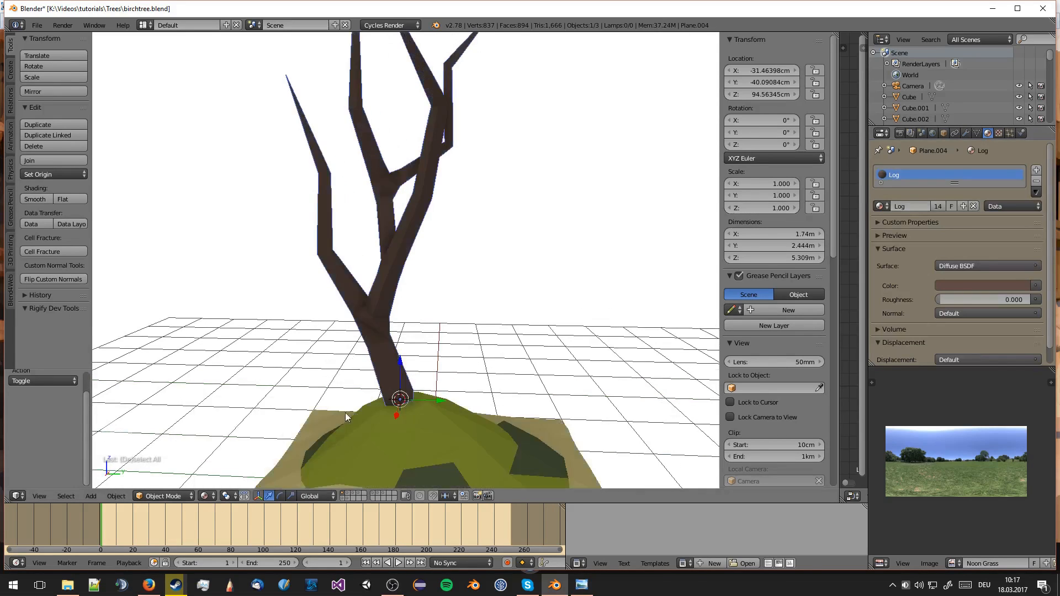
{"action": "mouse_move", "coordinate": [345, 412]}
{"action": "middle_mouse_down"}
{"action": "mouse_move", "coordinate": [442, 375]}
{"action": "mouse_move", "coordinate": [405, 370]}
{"action": "middle_mouse_up"}
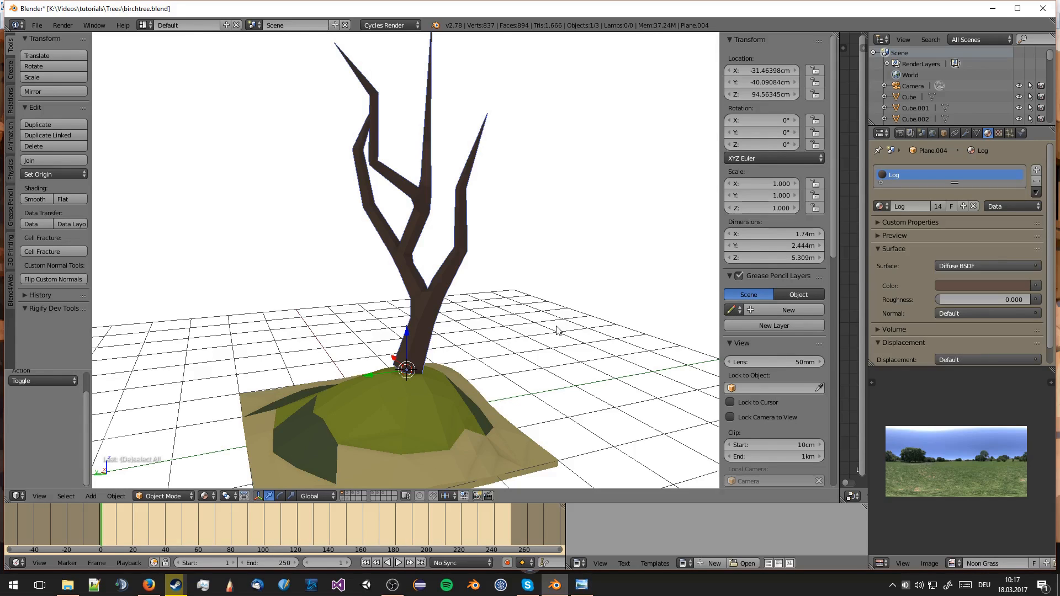
Step: Extrude a two-segment root from the trunk's base vertex, running outward and down over the hill
{"action": "key", "text": "Tab"}
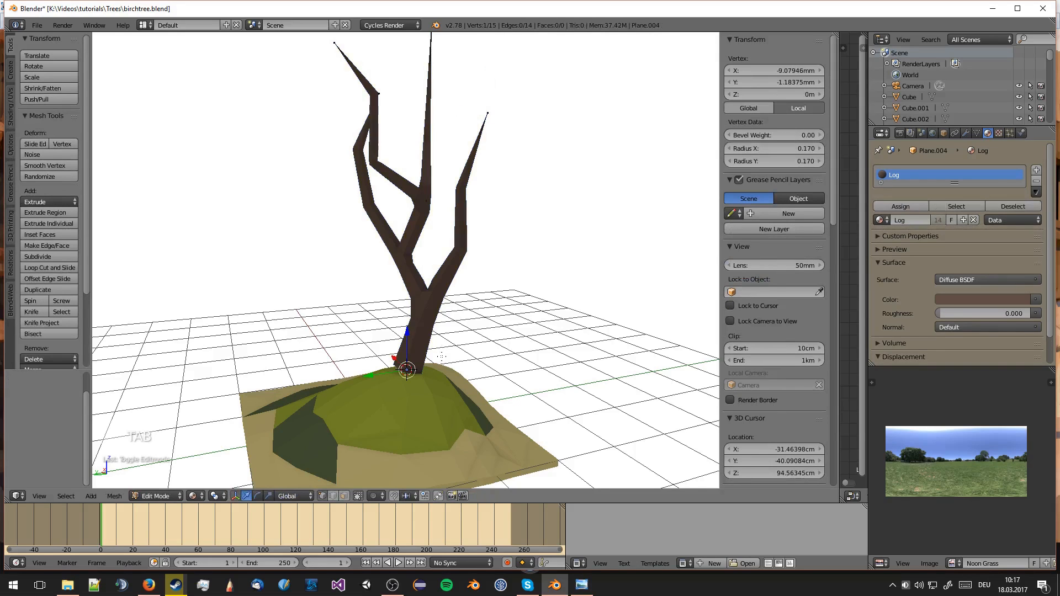
{"action": "key", "text": "e"}
{"action": "left_click", "coordinate": [405, 369]}
{"action": "key", "text": "e"}
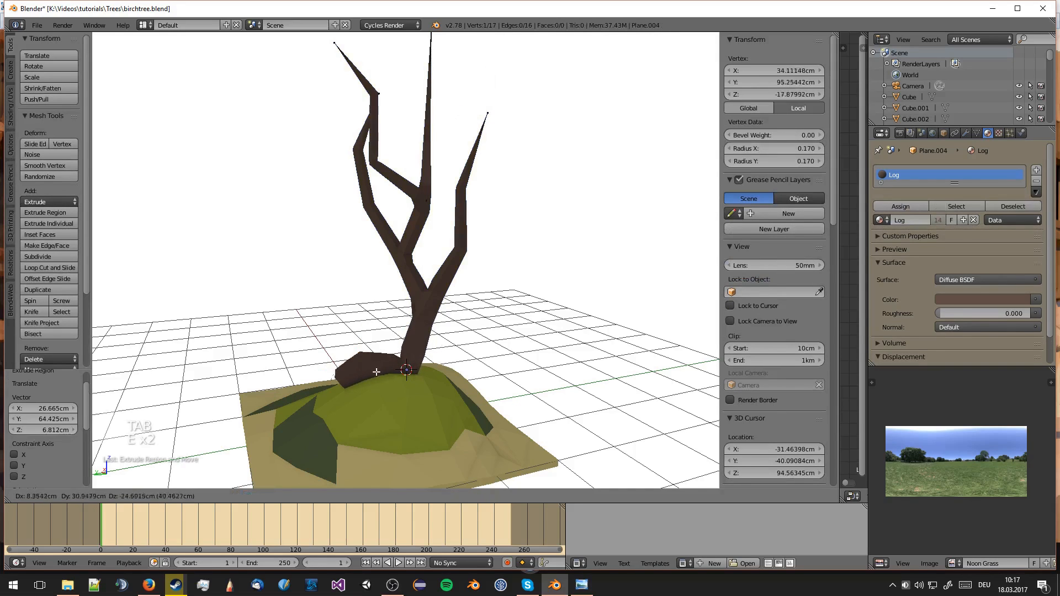
{"action": "left_click", "coordinate": [332, 393]}
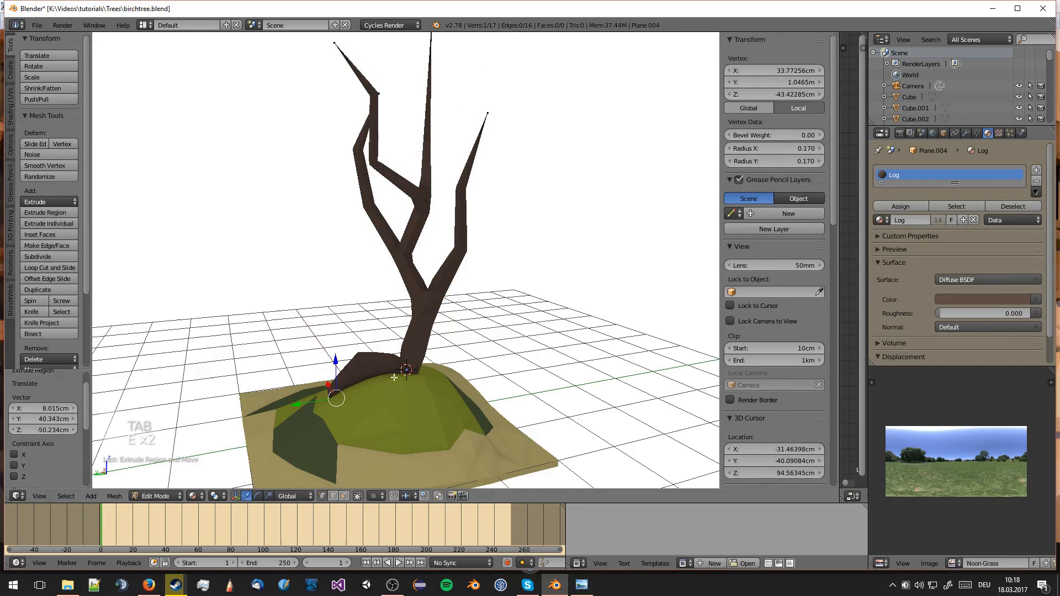
Step: Mark the trunk's base vertex as the root in the Skin modifier
{"action": "left_click", "coordinate": [974, 134]}
{"action": "left_click", "coordinate": [967, 133]}
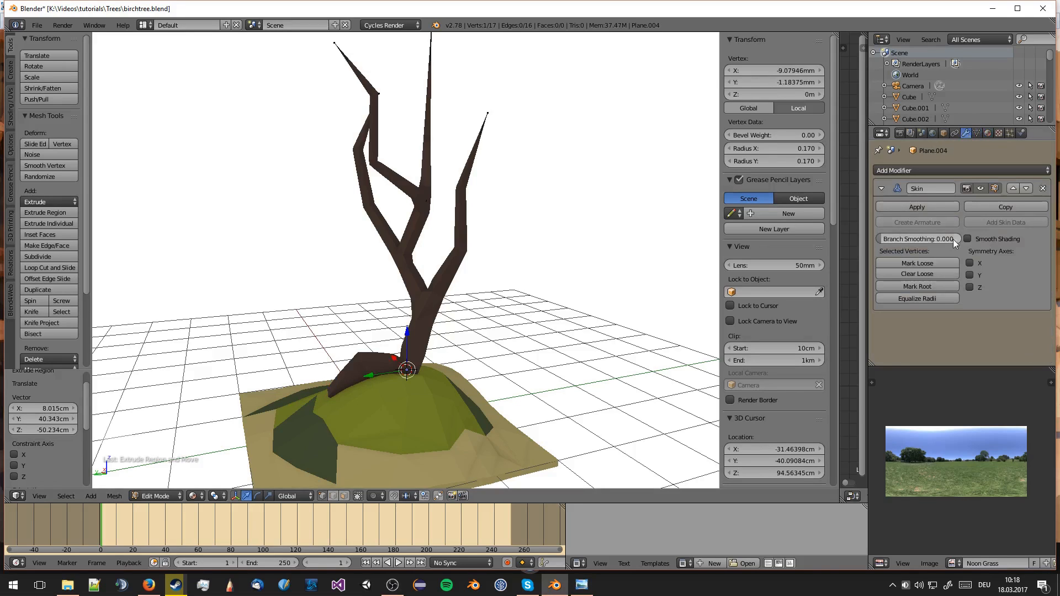
{"action": "left_click", "coordinate": [929, 287]}
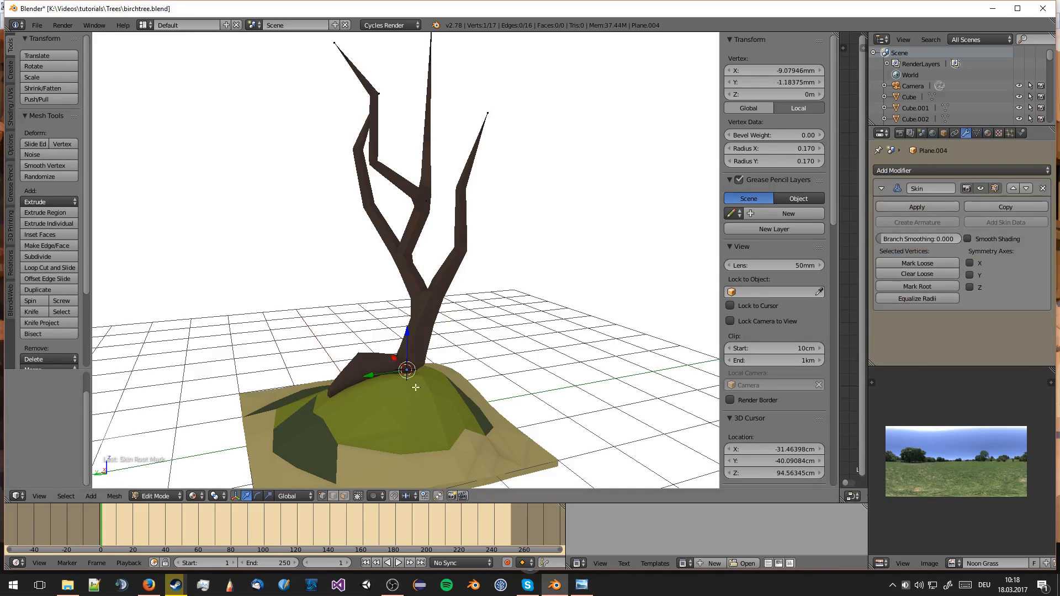
Step: Shrink the skin radius at the root's tip, scale the middle vertex's radius by 0.450, and lower that vertex towards the hill
{"action": "right_click", "coordinate": [351, 388]}
{"action": "key", "text": "ctrl+a"}
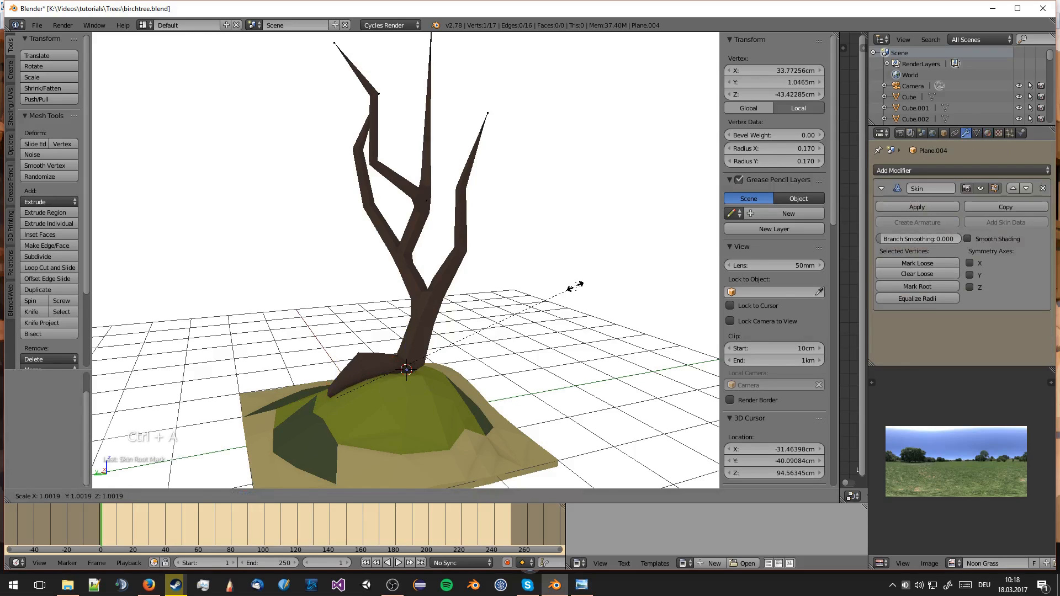
{"action": "left_click", "coordinate": [575, 285]}
{"action": "right_click", "coordinate": [362, 364]}
{"action": "key", "text": "ctrl+a"}
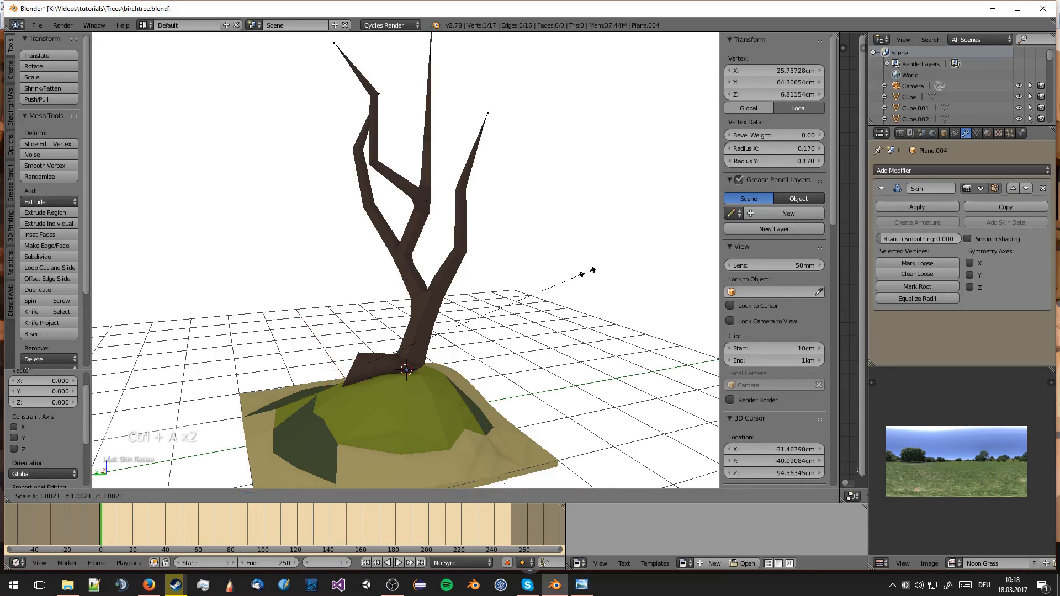
{"action": "left_click", "coordinate": [457, 315]}
{"action": "key", "text": "g"}
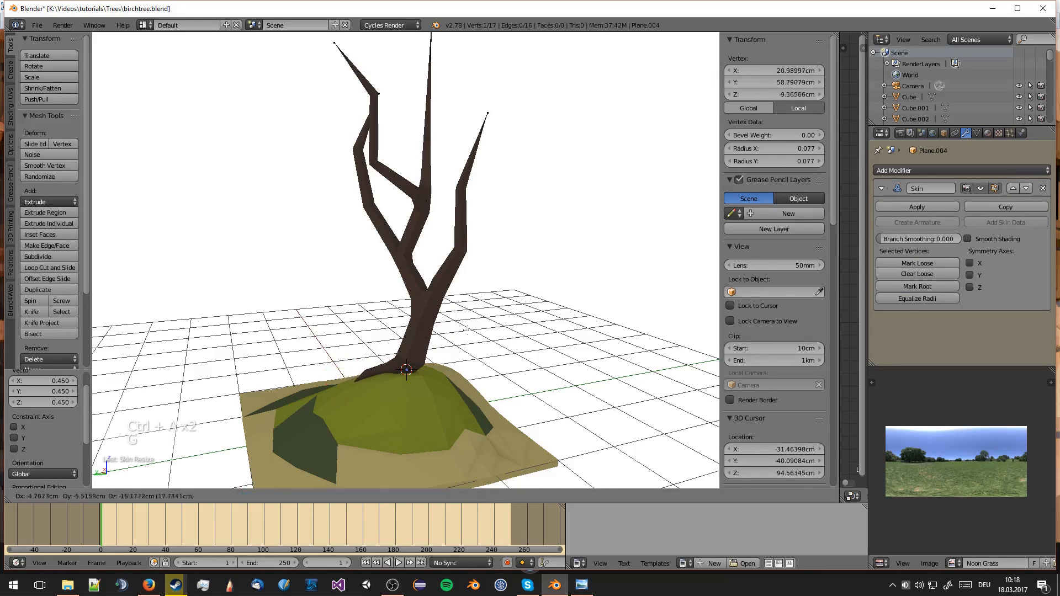
{"action": "left_click", "coordinate": [467, 330]}
Step: Extrude a second two-segment root from the trunk's base on the opposite side, and mark the base vertex as skin root again
{"action": "key", "text": "Tab"}
{"action": "middle_click_drag", "start_coordinate": [467, 330], "coordinate": [407, 290]}
{"action": "key", "text": "a"}
{"action": "key", "text": "a"}
{"action": "key", "text": "Tab"}
{"action": "right_click", "coordinate": [421, 300]}
{"action": "key", "text": "e"}
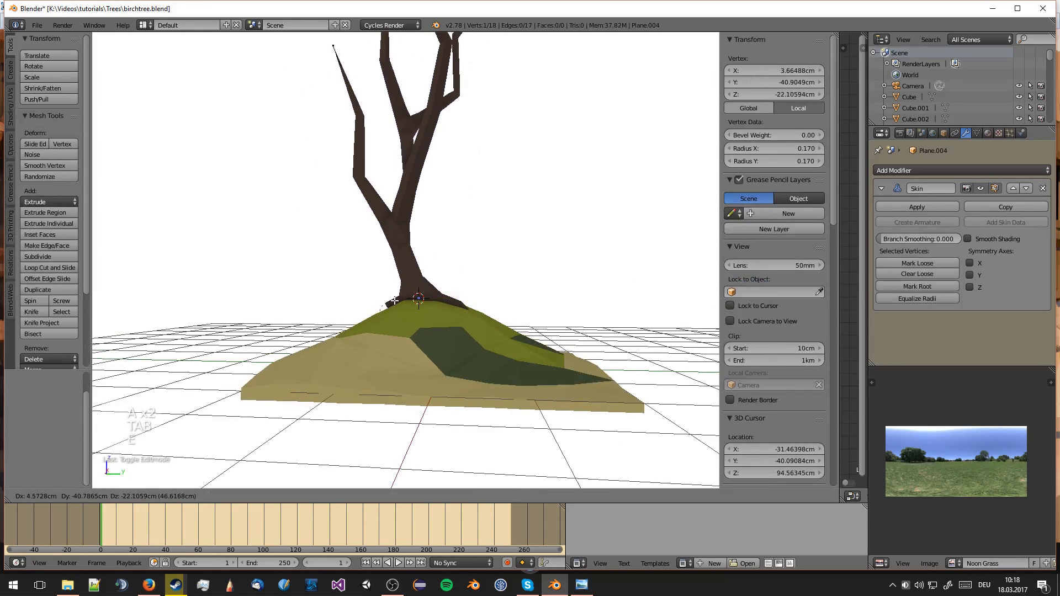
{"action": "left_click", "coordinate": [393, 302]}
{"action": "key", "text": "e"}
{"action": "left_click", "coordinate": [373, 313]}
{"action": "right_click", "coordinate": [418, 300]}
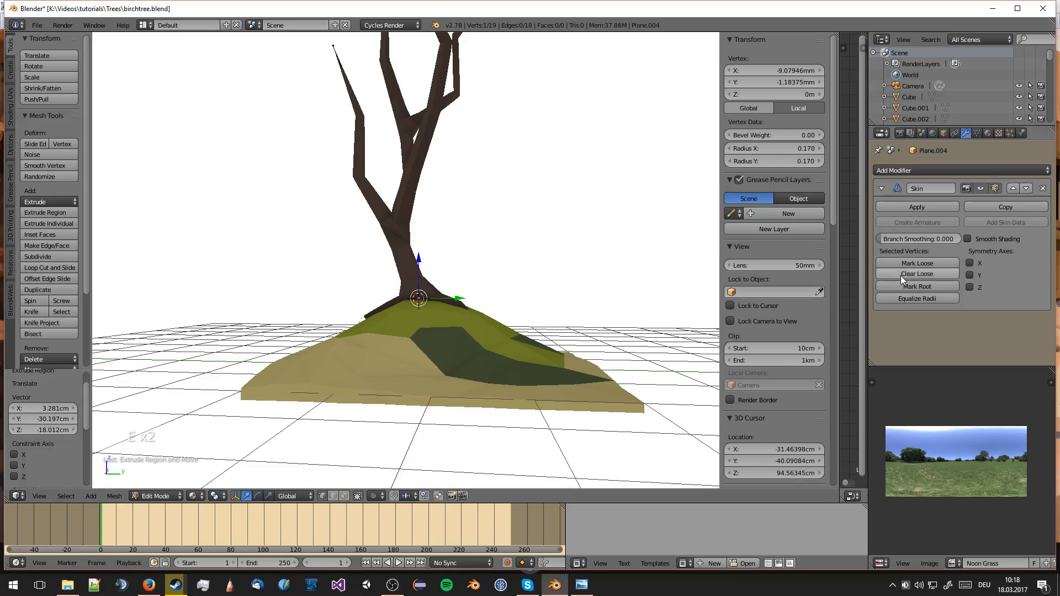
{"action": "left_click", "coordinate": [935, 285]}
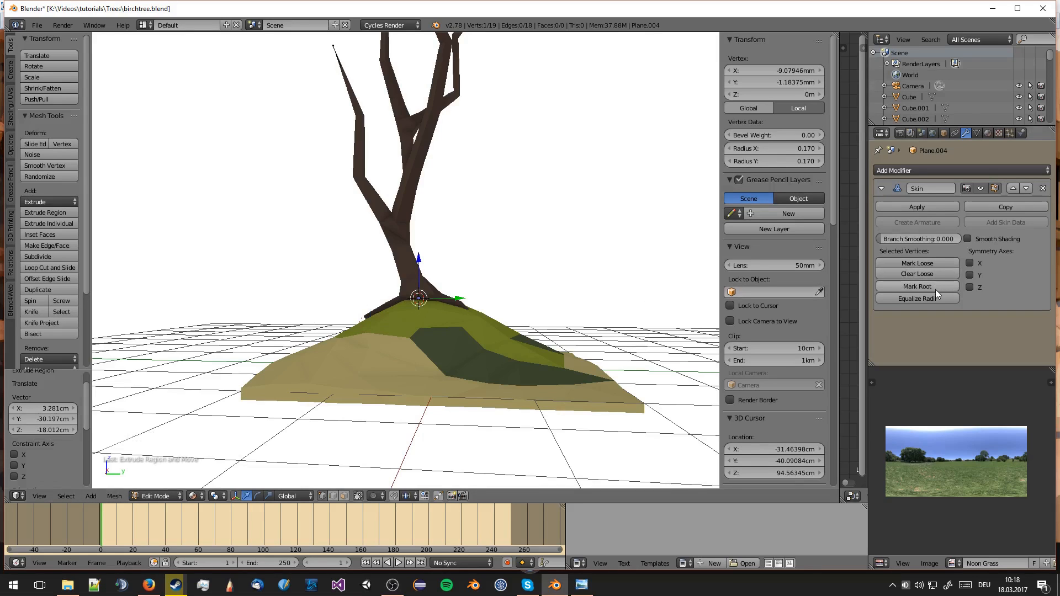
Step: Shrink the skin radius of the second root's vertices so that it tapers into the hill
{"action": "right_click", "coordinate": [368, 324]}
{"action": "middle_click_drag", "start_coordinate": [368, 324], "coordinate": [486, 282]}
{"action": "key", "text": "ctrl+s"}
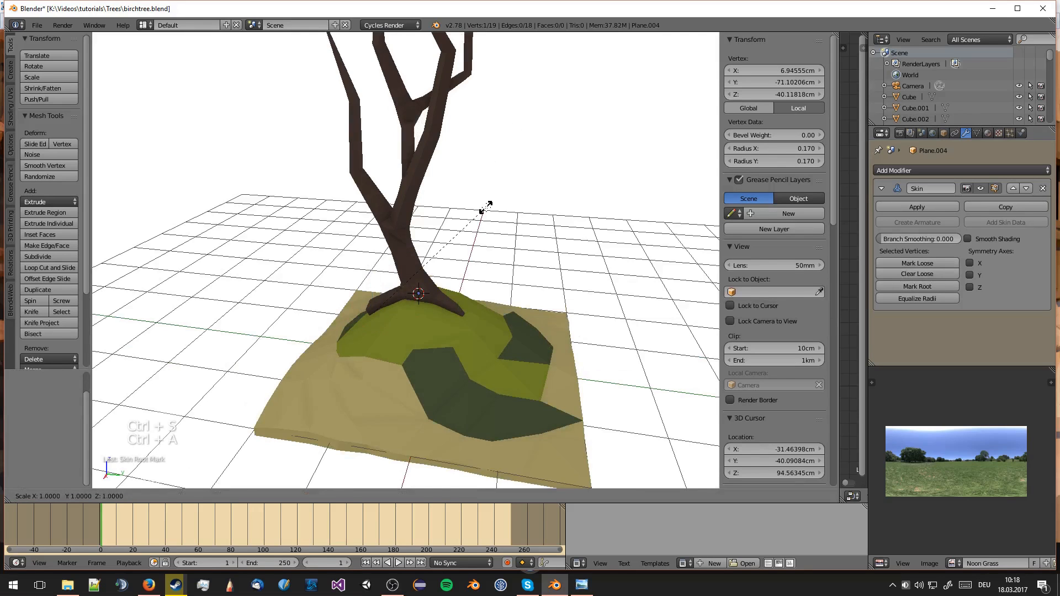
{"action": "right_click", "coordinate": [371, 303]}
{"action": "scroll", "coordinate": [375, 309], "scroll_direction": "up", "scroll_amount": 2}
{"action": "key", "text": "ctrl+a"}
{"action": "middle_click_drag", "start_coordinate": [378, 319], "coordinate": [381, 301]}
{"action": "key", "text": "ctrl+a"}
{"action": "left_click", "coordinate": [477, 256]}
{"action": "scroll", "coordinate": [485, 259], "scroll_direction": "down", "scroll_amount": 3}
{"action": "key", "text": "Tab"}
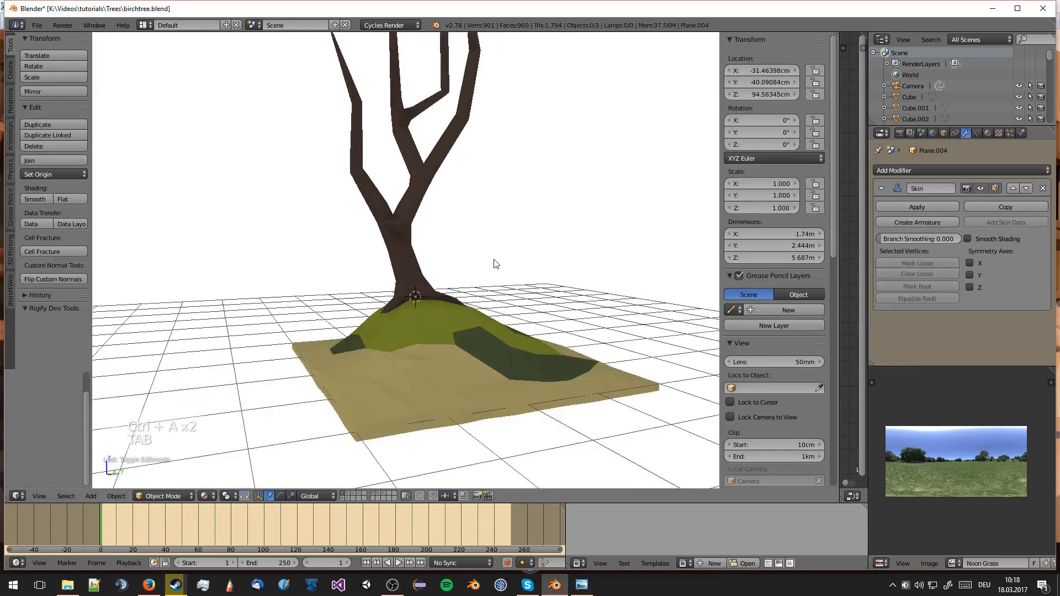
Step: Rotate the tree about -72° around the Z axis in camera view
{"action": "middle_click_drag", "start_coordinate": [494, 262], "coordinate": [380, 257]}
{"action": "key", "text": "a"}
{"action": "key", "text": "a"}
{"action": "key", "text": "a"}
{"action": "key", "text": "a"}
{"action": "key", "text": "a"}
{"action": "scroll", "coordinate": [408, 298], "scroll_direction": "down", "scroll_amount": 4}
{"action": "key", "text": "KP_0"}
{"action": "right_click", "coordinate": [385, 266]}
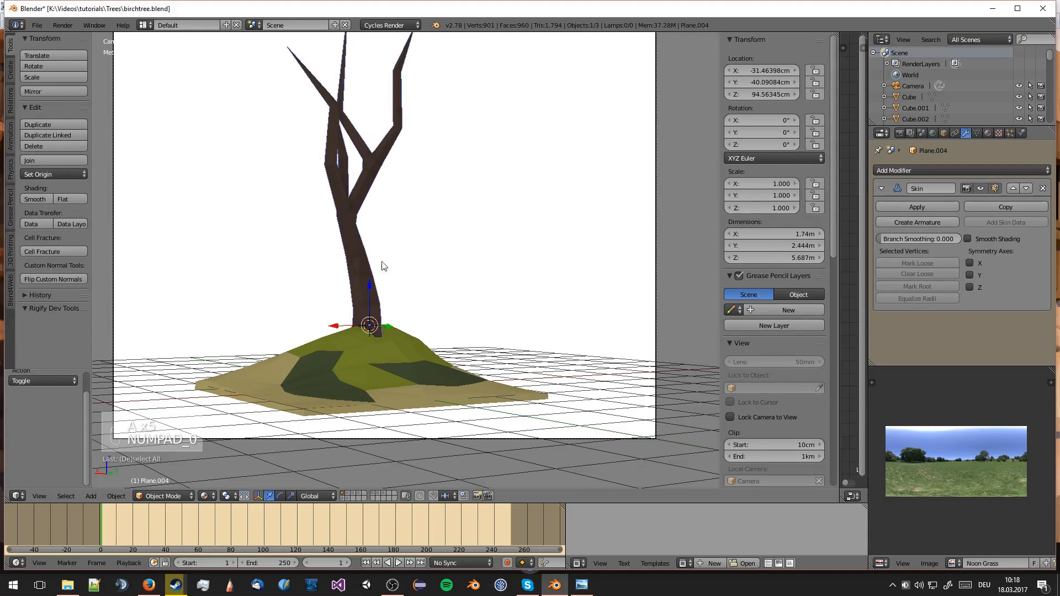
{"action": "key", "text": "r"}
{"action": "key", "text": "z"}
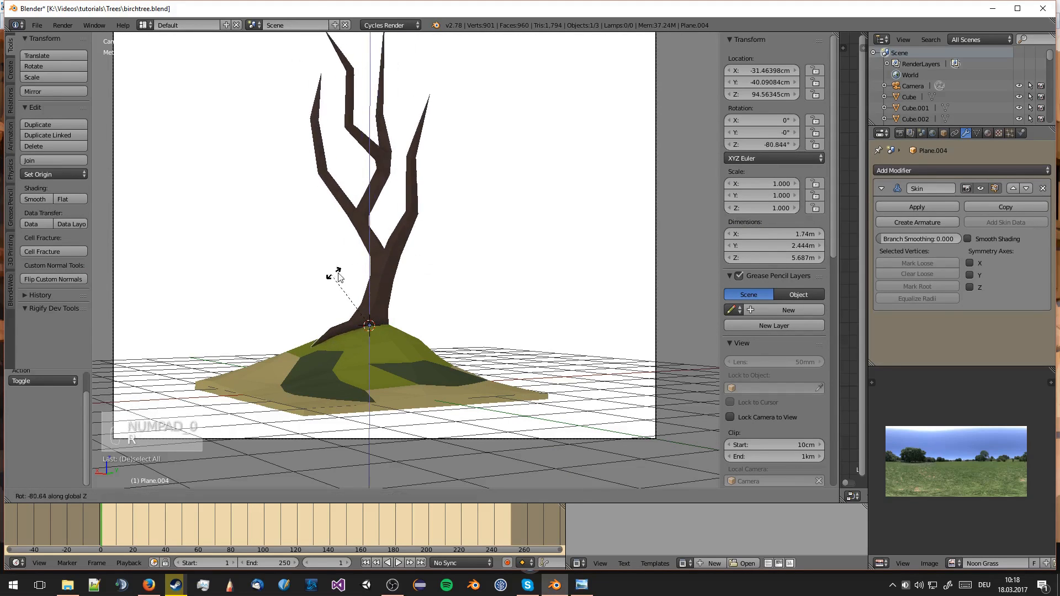
{"action": "left_click", "coordinate": [342, 276]}
{"action": "scroll", "coordinate": [387, 285], "scroll_direction": "down", "scroll_amount": 2}
{"action": "key", "text": "a"}
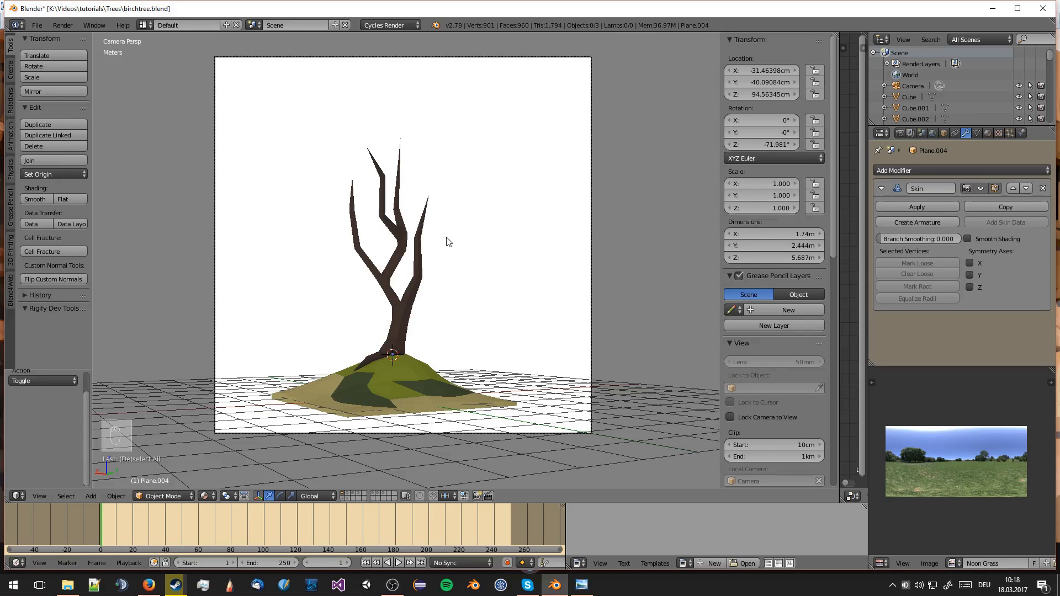
Step: Move the finished bare tree to layer 15, leaving only the hill on the current layer
{"action": "left_click", "coordinate": [417, 271]}
{"action": "key", "text": "m"}
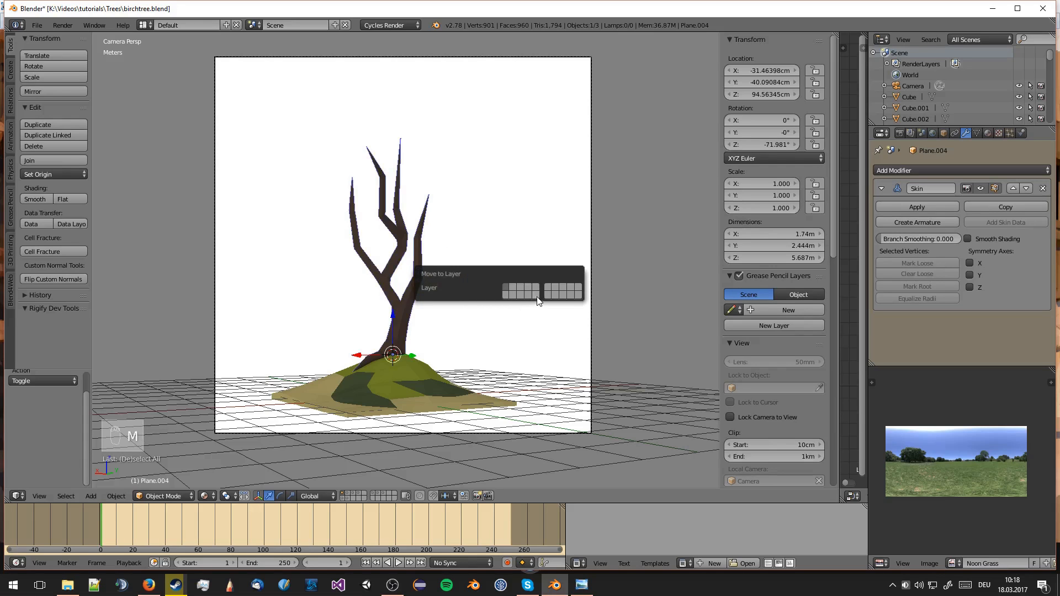
{"action": "left_click", "coordinate": [537, 296]}
Step: Add a cube at the 3D cursor on the hilltop and scale it to about 0.154
{"action": "middle_click_drag", "start_coordinate": [537, 296], "coordinate": [466, 324]}
{"action": "scroll", "coordinate": [408, 374], "scroll_direction": "up", "scroll_amount": 4}
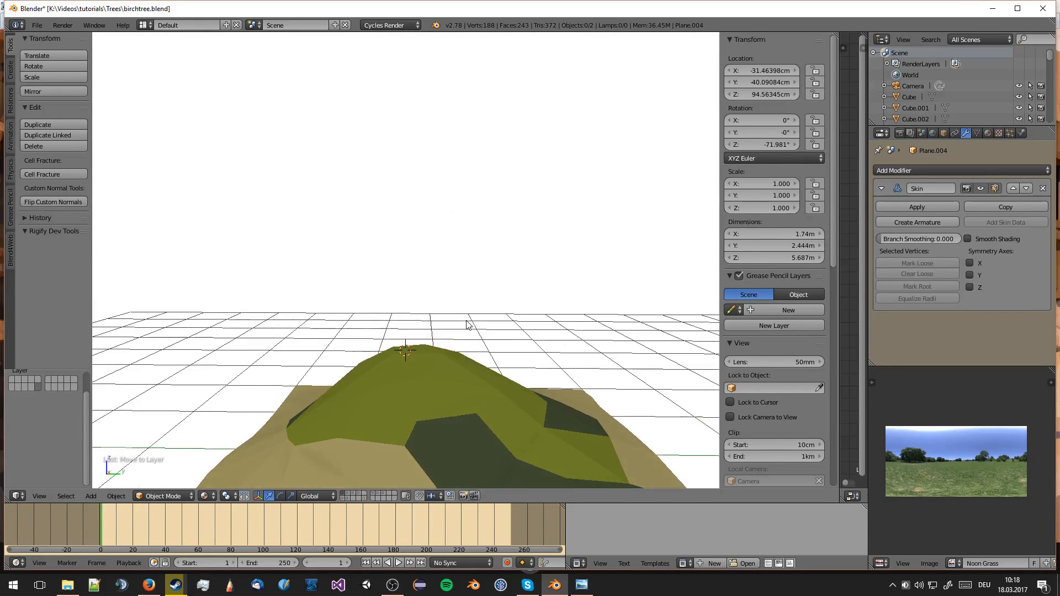
{"action": "key", "text": "shift+a"}
{"action": "mouse_move", "coordinate": [465, 320]}
{"action": "left_click", "coordinate": [504, 101]}
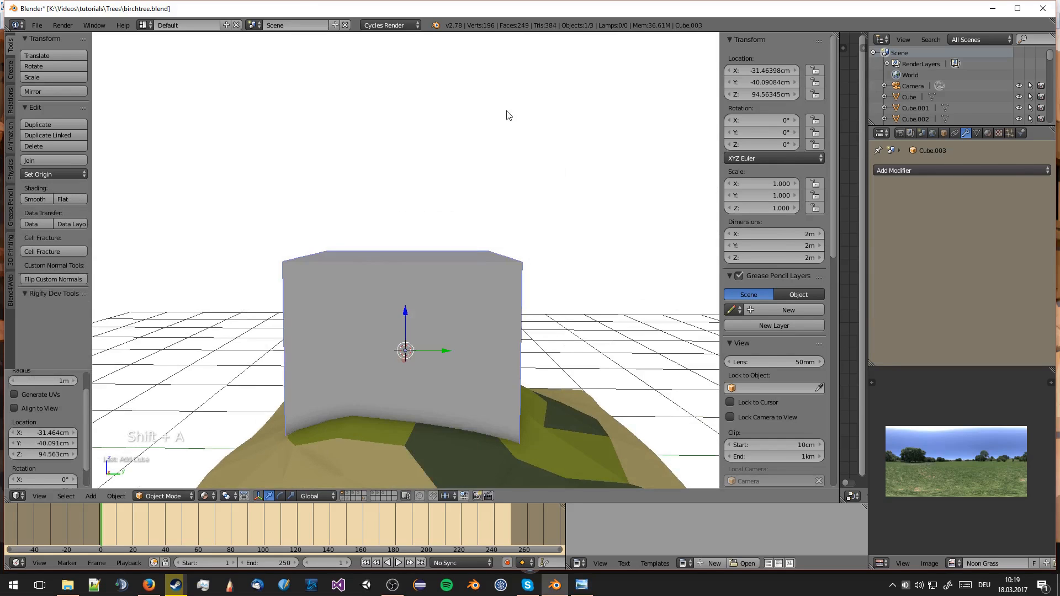
{"action": "key", "text": "s"}
{"action": "left_click", "coordinate": [423, 339]}
Step: Raise the cube's top face about 1.9 m with a slight sideways lean in front view, and scale it by 0.667
{"action": "key", "text": "Tab"}
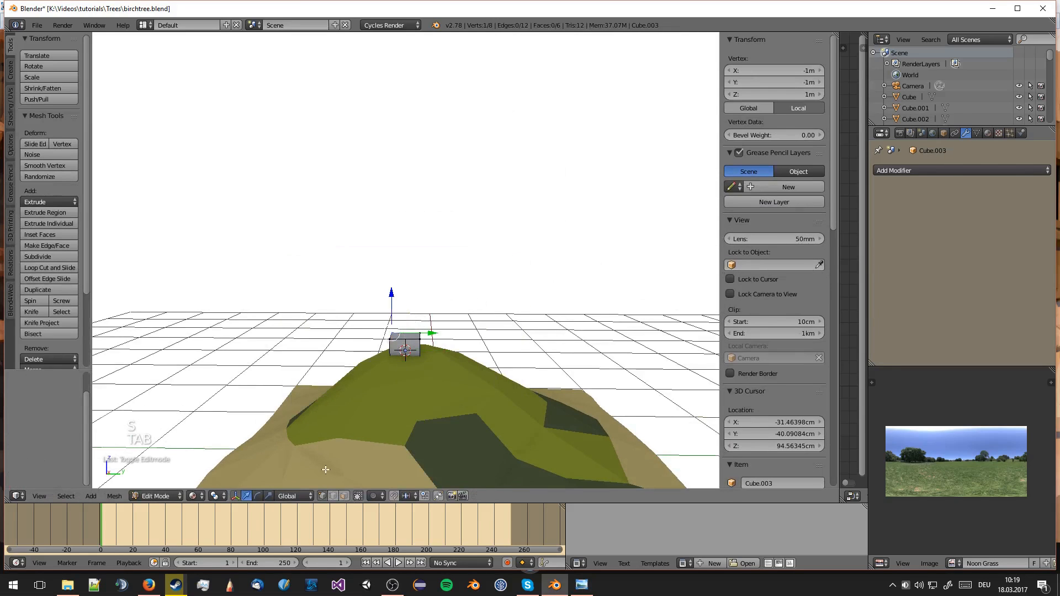
{"action": "left_click", "coordinate": [343, 496]}
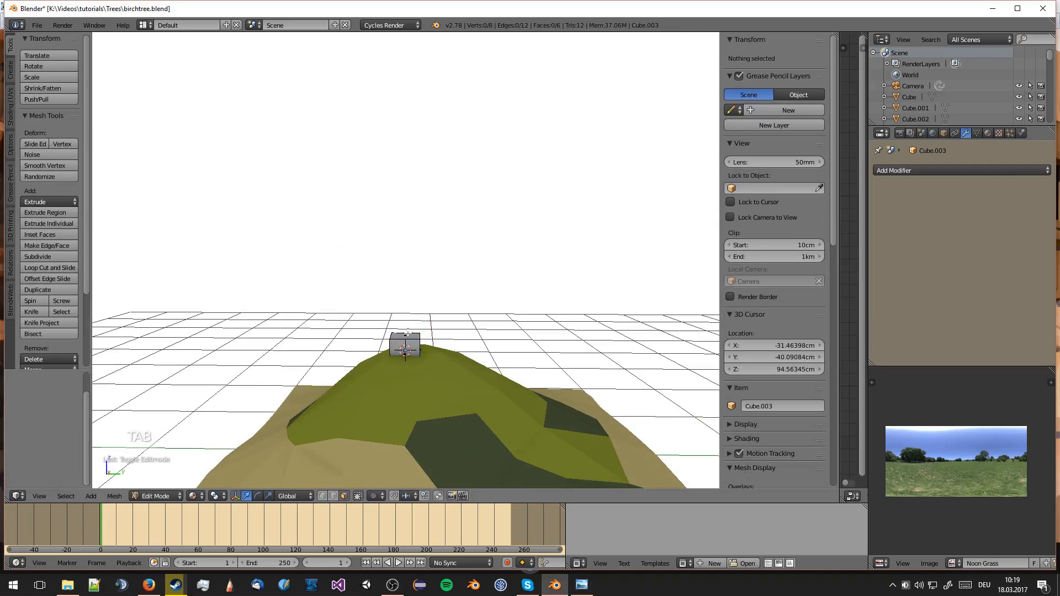
{"action": "right_click", "coordinate": [407, 334]}
{"action": "key", "text": "KP_1"}
{"action": "key", "text": "KP_5"}
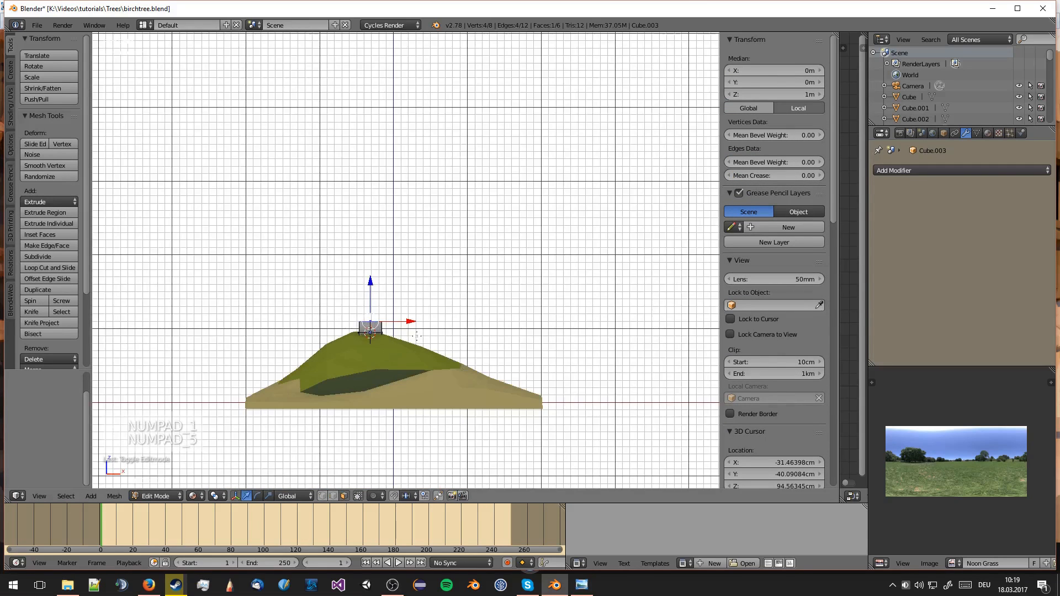
{"action": "scroll", "coordinate": [416, 336], "scroll_direction": "down", "scroll_amount": 1}
{"action": "middle_click_drag", "start_coordinate": [409, 301], "coordinate": [413, 324], "text": "shift"}
{"action": "key", "text": "g"}
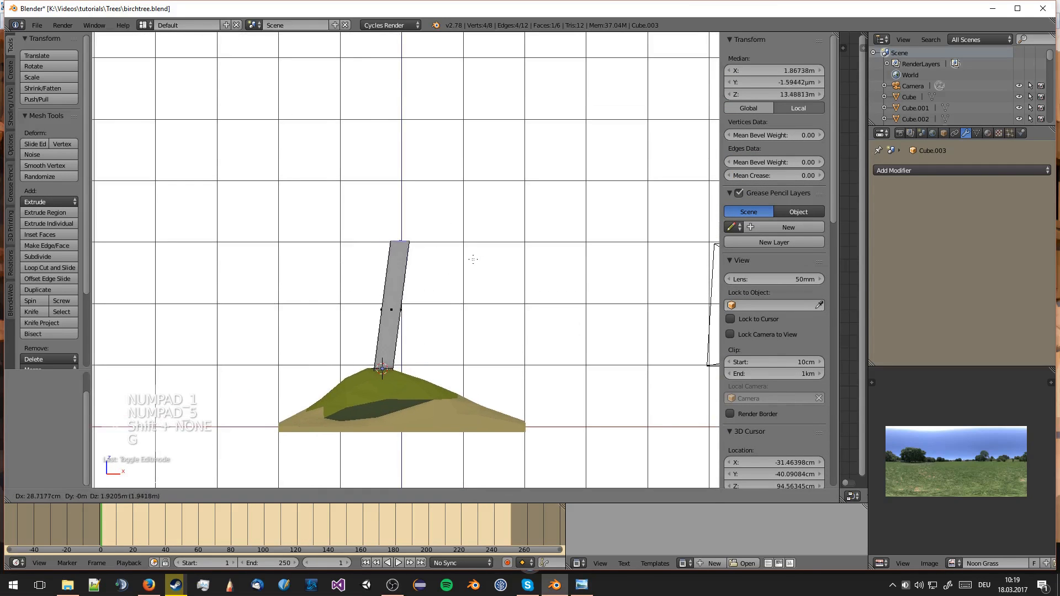
{"action": "left_click", "coordinate": [456, 248]}
{"action": "key", "text": "s"}
{"action": "left_click", "coordinate": [456, 250]}
Step: Extrude the trunk's top face straight up and scale the new end by 0.536
{"action": "middle_click_drag", "start_coordinate": [456, 250], "coordinate": [459, 351], "text": "shift"}
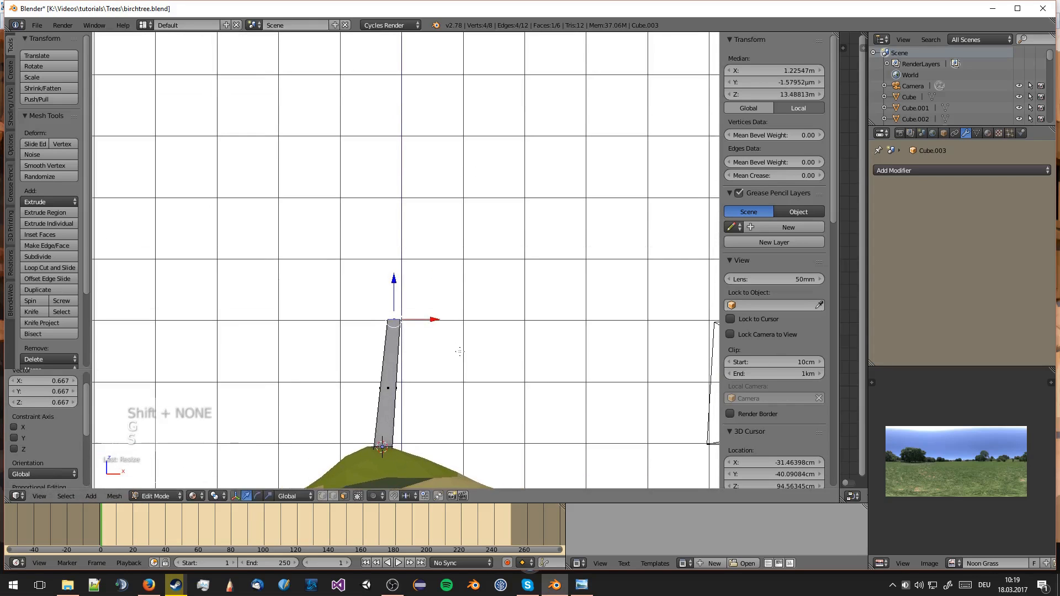
{"action": "key", "text": "e"}
{"action": "left_click", "coordinate": [434, 213]}
{"action": "key", "text": "s"}
{"action": "left_click", "coordinate": [442, 204]}
{"action": "middle_click_drag", "start_coordinate": [442, 204], "coordinate": [395, 306], "text": "shift"}
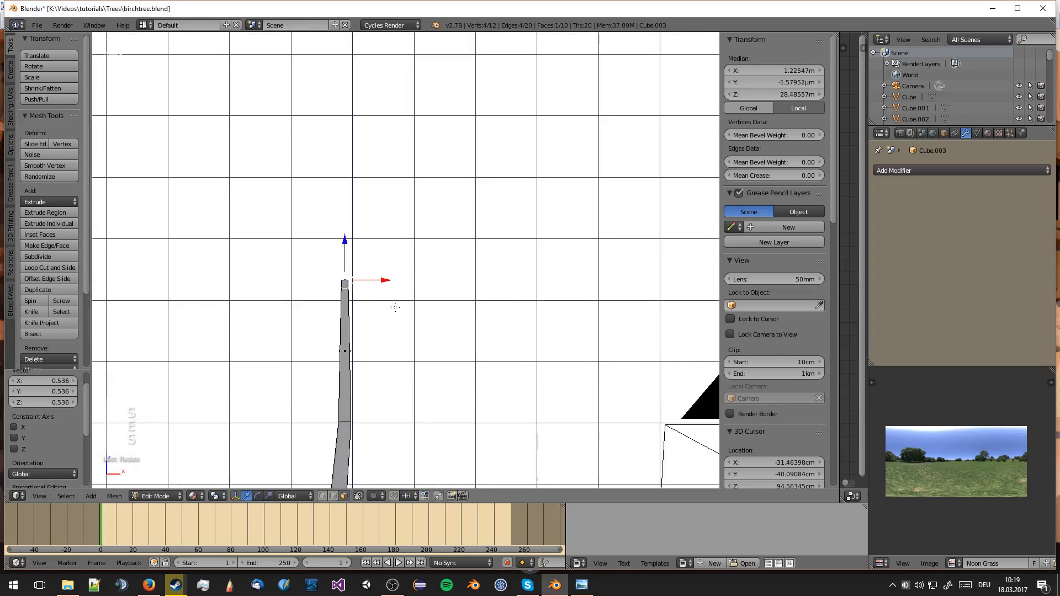
Step: Extrude a last trunk section upward, shift its end slightly sideways, and scale it down to a thin tip
{"action": "key", "text": "e"}
{"action": "left_click", "coordinate": [426, 202]}
{"action": "key", "text": "g"}
{"action": "left_click", "coordinate": [440, 194]}
{"action": "key", "text": "s"}
{"action": "left_click", "coordinate": [431, 196]}
{"action": "key", "text": "Tab"}
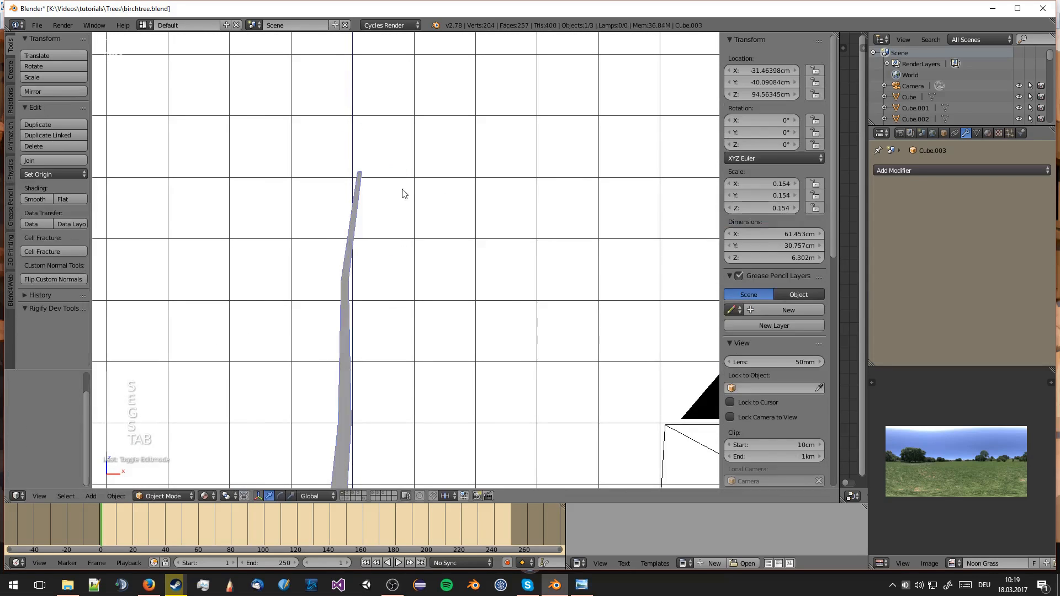
Step: Add a nine-sided cylinder with 1 m radius and 2 m depth to the trunk mesh at the 3D cursor on its tip
{"action": "middle_click_drag", "start_coordinate": [402, 193], "coordinate": [466, 319]}
{"action": "key", "text": "KP_1"}
{"action": "middle_click_drag", "start_coordinate": [446, 160], "coordinate": [448, 331]}
{"action": "key", "text": "Tab"}
{"action": "scroll", "coordinate": [450, 335], "scroll_direction": "up", "scroll_amount": 3}
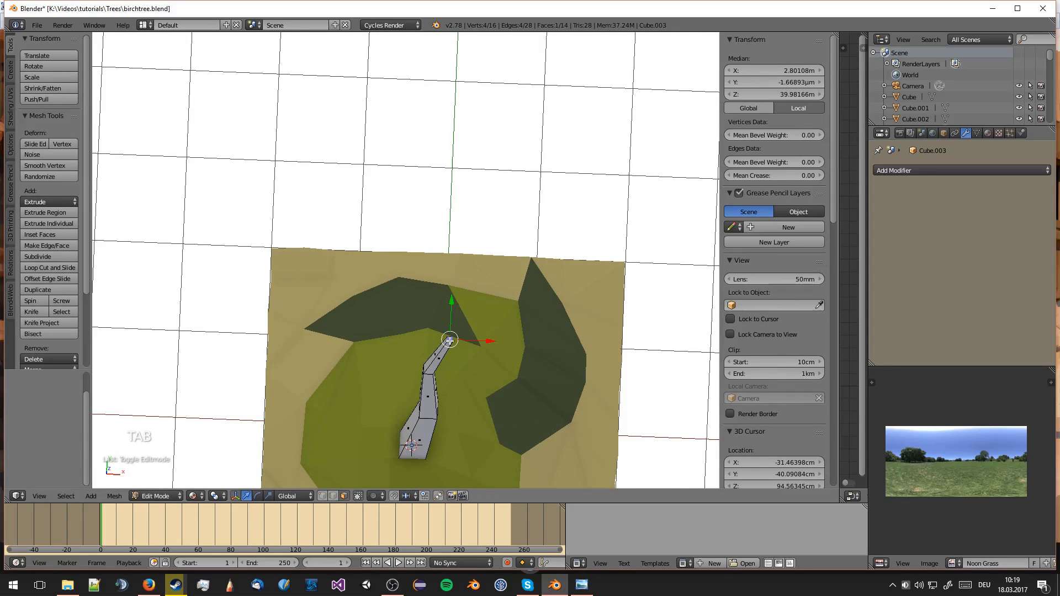
{"action": "key", "text": "a"}
{"action": "key", "text": "a"}
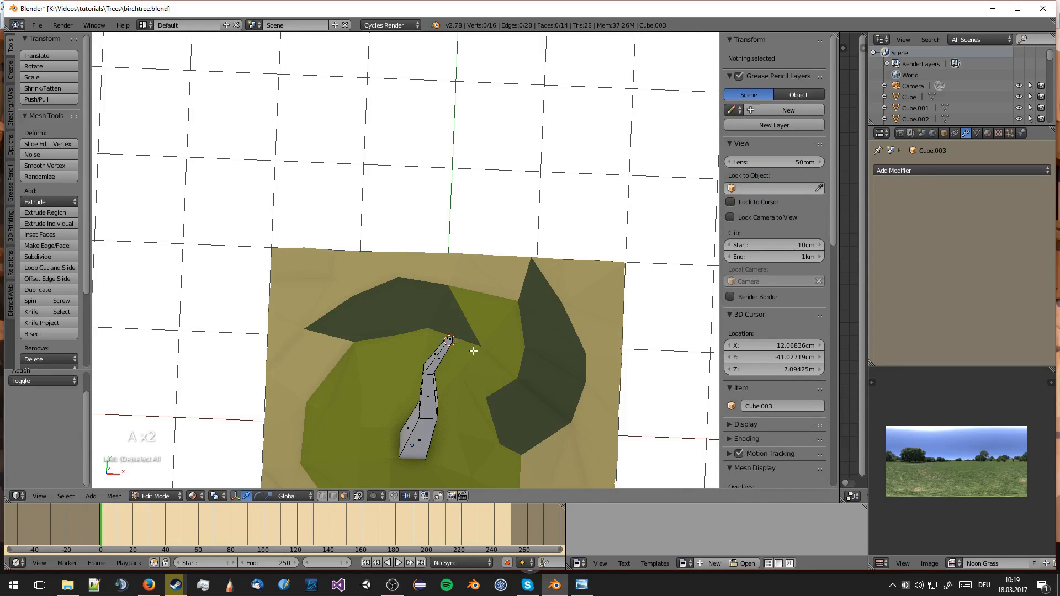
{"action": "key", "text": "shift+a"}
{"action": "left_click", "coordinate": [452, 371]}
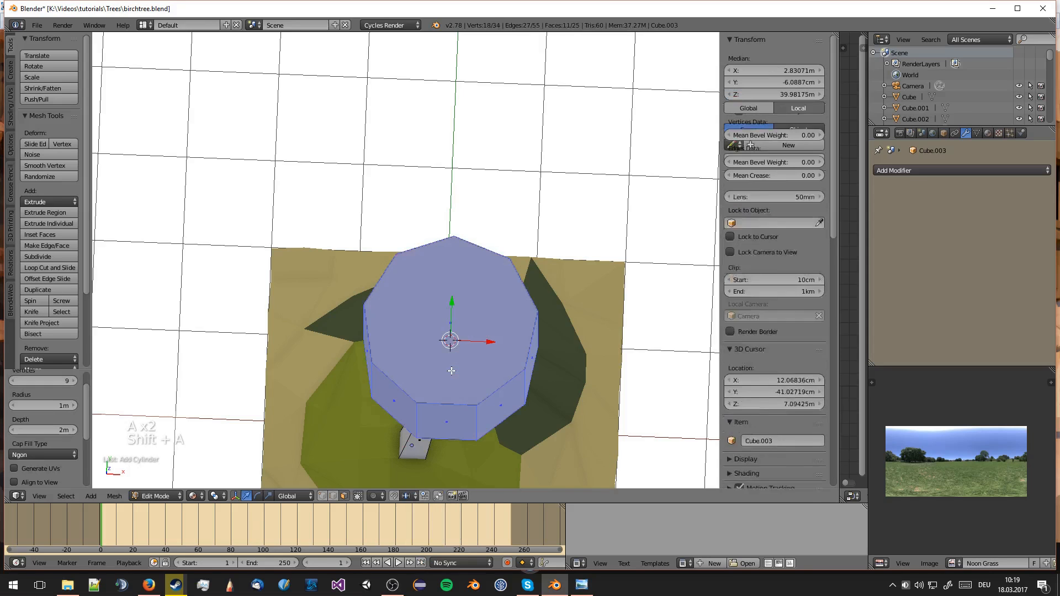
Step: Move the cylinder down around the lower trunk in front view and scale it by 1.539
{"action": "middle_click_drag", "start_coordinate": [452, 371], "coordinate": [492, 279]}
{"action": "key", "text": "KP_1"}
{"action": "scroll", "coordinate": [478, 163], "scroll_direction": "down", "scroll_amount": 2}
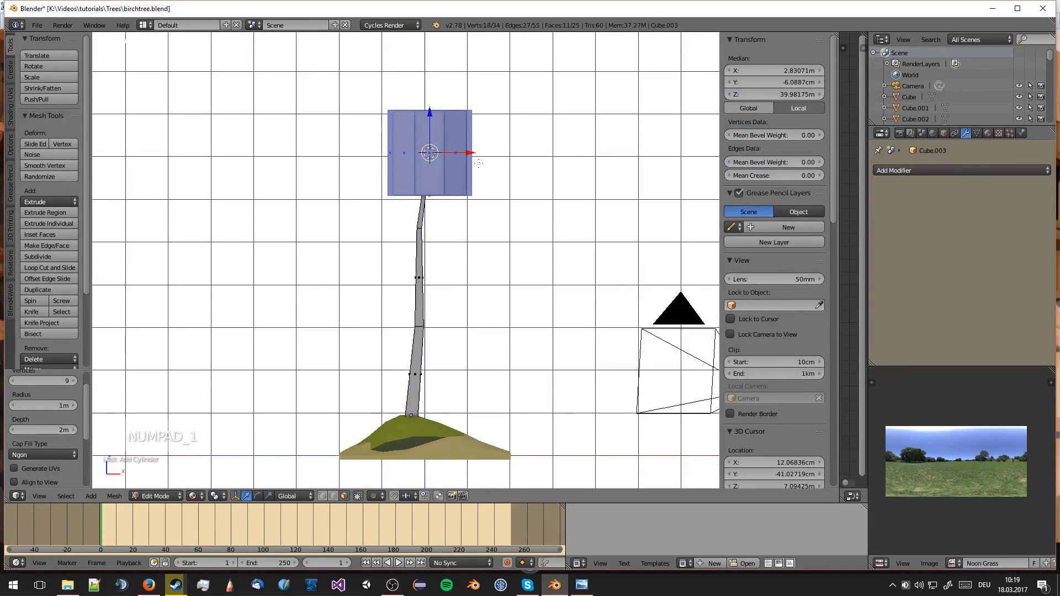
{"action": "key", "text": "g"}
{"action": "left_click", "coordinate": [476, 344]}
{"action": "key", "text": "s"}
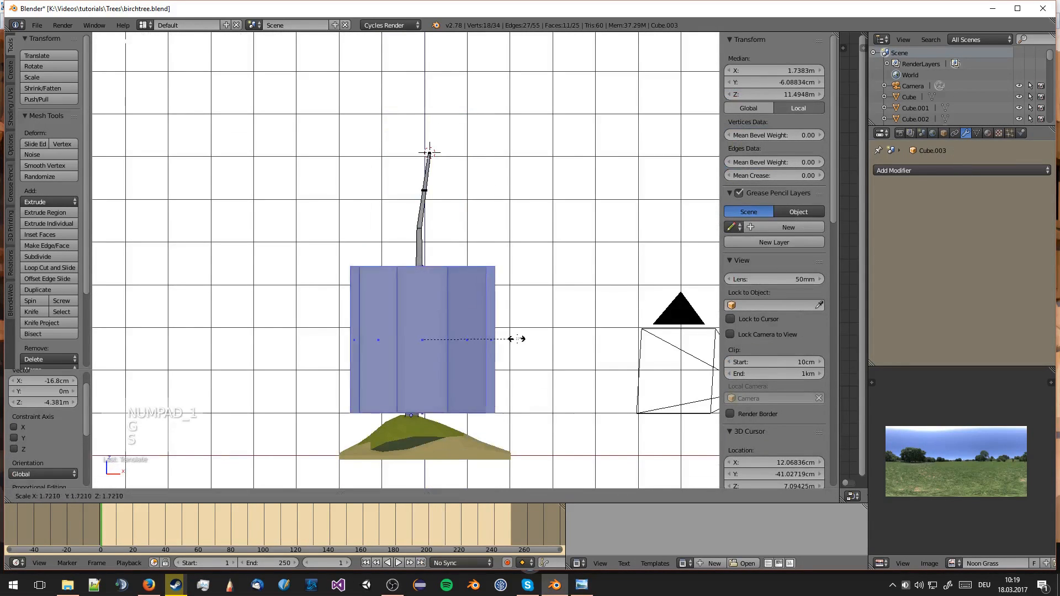
{"action": "left_click", "coordinate": [507, 346]}
Step: Scale the foliage cylinder's bottom face by 1.15 and raise it about 2.08 m in front view
{"action": "middle_click_drag", "start_coordinate": [507, 346], "coordinate": [507, 339]}
{"action": "right_click", "coordinate": [508, 339]}
{"action": "key", "text": "s"}
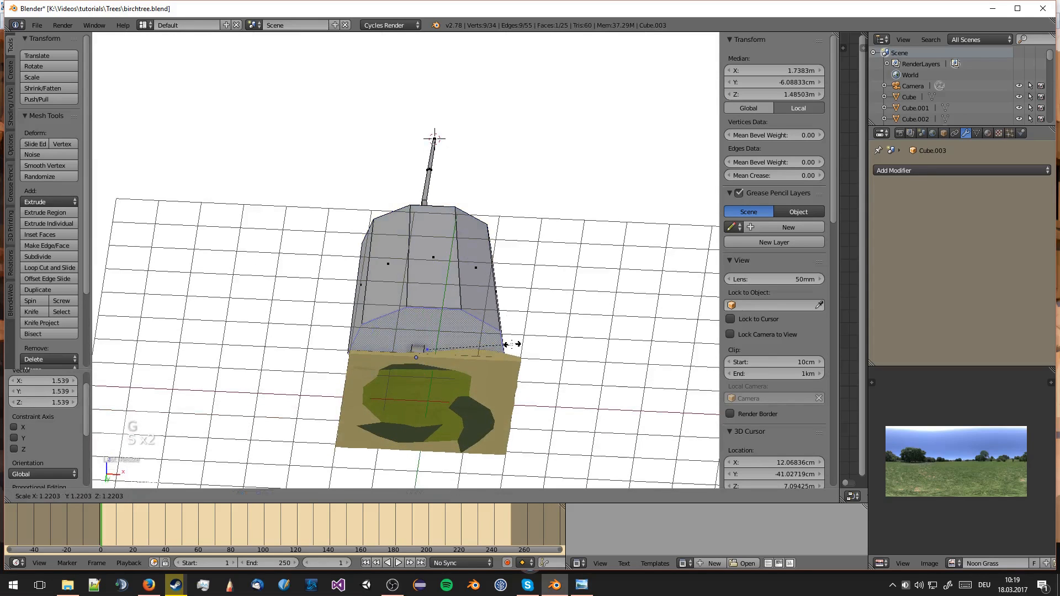
{"action": "left_click", "coordinate": [508, 337]}
{"action": "key", "text": "KP_1"}
{"action": "key", "text": "g"}
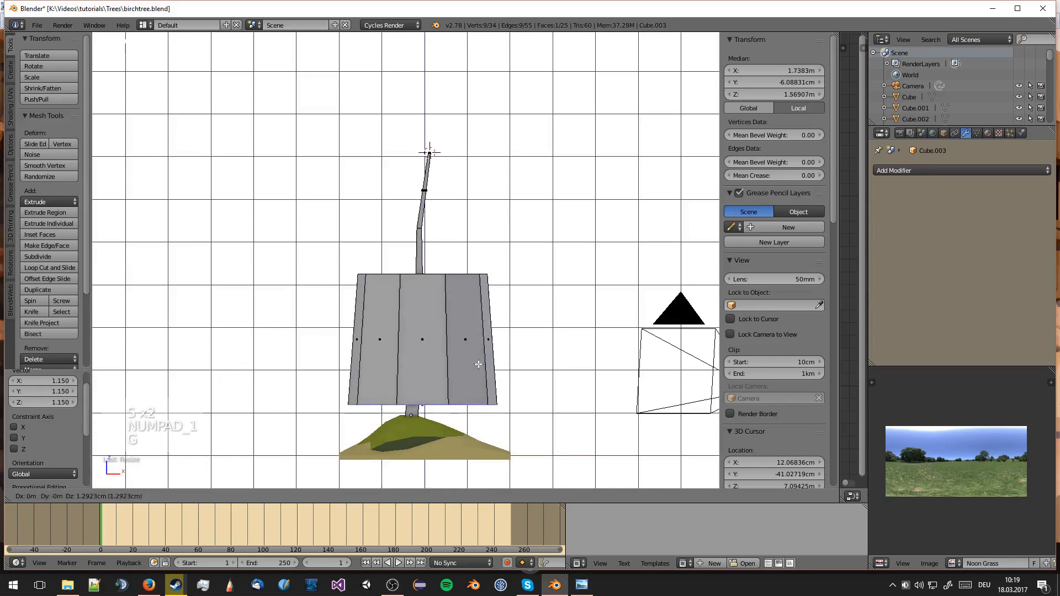
{"action": "left_click", "coordinate": [478, 294]}
Step: Narrow the cylinder's bottom face slightly and shift it into place around the trunk
{"action": "key", "text": "s"}
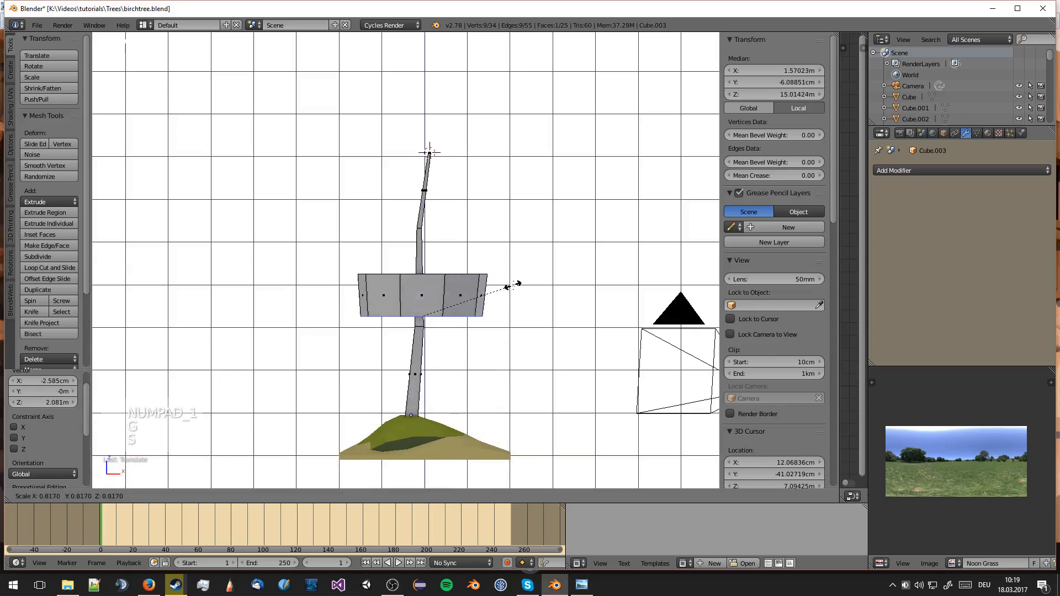
{"action": "key", "text": "g"}
{"action": "left_click", "coordinate": [475, 295]}
Step: Taper the foliage cylinder by scaling its top face by 0.535, then lower that face and scale it by 0.984
{"action": "middle_click_drag", "start_coordinate": [474, 296], "coordinate": [450, 280]}
{"action": "key", "text": "KP_1"}
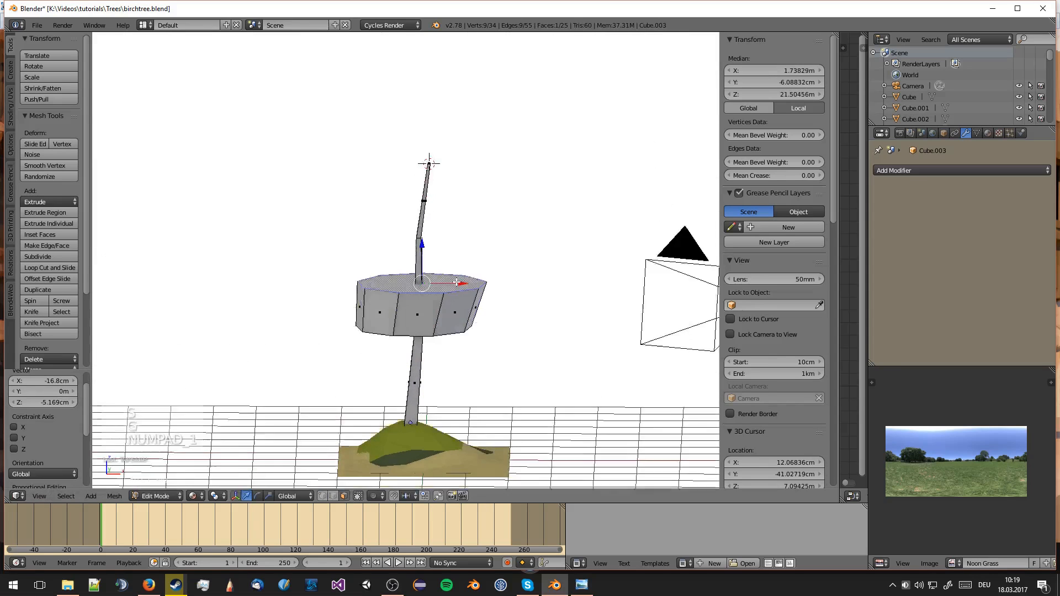
{"action": "key", "text": "s"}
{"action": "left_click", "coordinate": [488, 276]}
{"action": "key", "text": "g"}
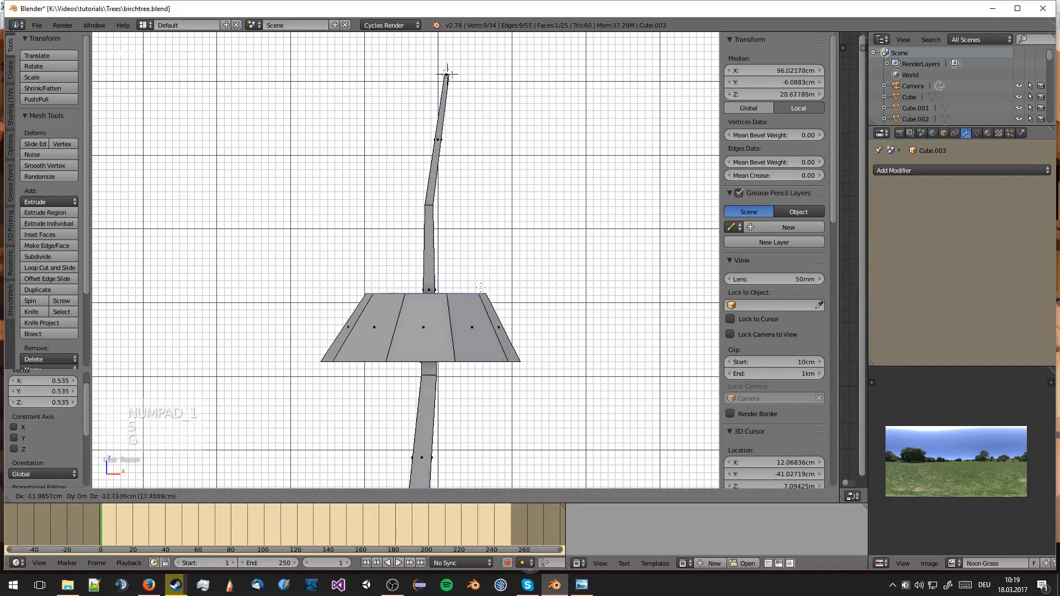
{"action": "left_click", "coordinate": [481, 291]}
{"action": "key", "text": "s"}
{"action": "left_click", "coordinate": [482, 288]}
Step: Extrude the lowest tier's top face, flare it outward into a wider rim, and rotate it about 6.2°
{"action": "key", "text": "e"}
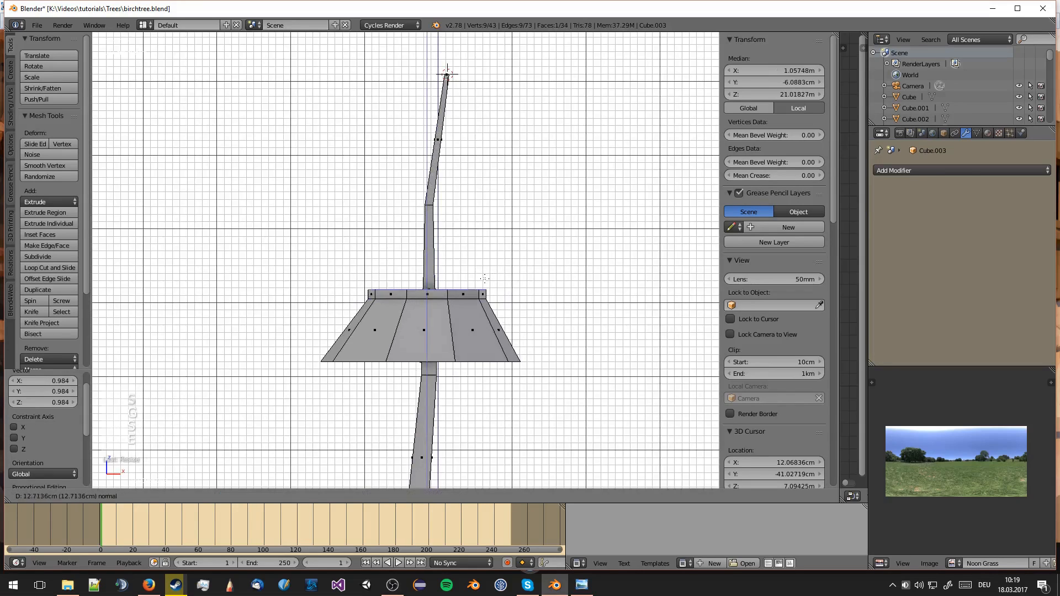
{"action": "left_click", "coordinate": [485, 279]}
{"action": "key", "text": "s"}
{"action": "left_click", "coordinate": [552, 278]}
{"action": "key", "text": "r"}
{"action": "left_click", "coordinate": [539, 291]}
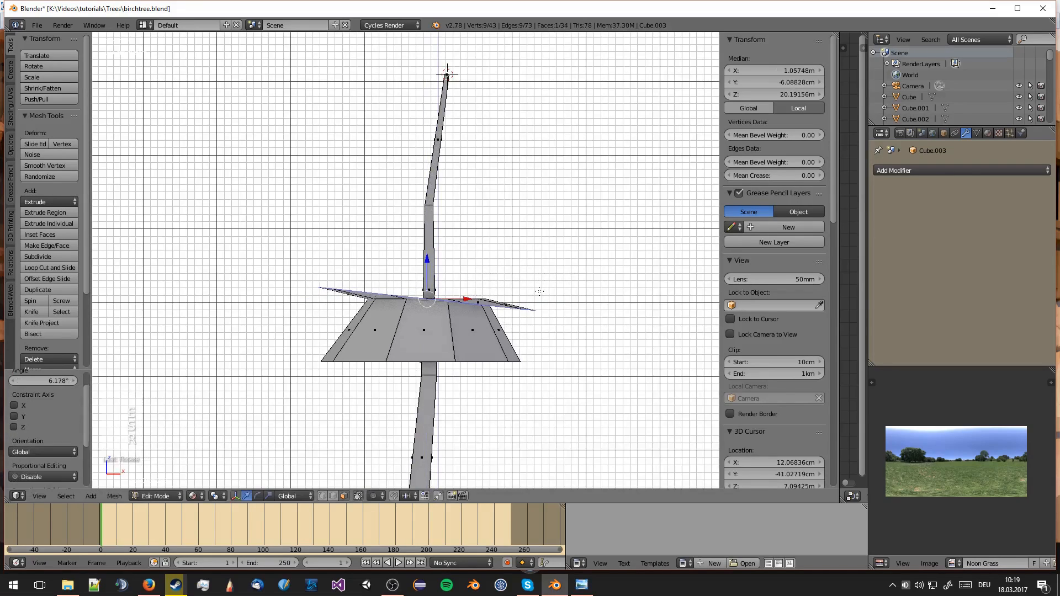
Step: Reduce the rim to 0.922, adjust its tilt, and move it down over the lowest tier
{"action": "key", "text": "g"}
{"action": "left_click", "coordinate": [542, 285]}
{"action": "key", "text": "r"}
{"action": "left_click", "coordinate": [542, 279]}
{"action": "key", "text": "s"}
{"action": "left_click", "coordinate": [534, 279]}
{"action": "key", "text": "g"}
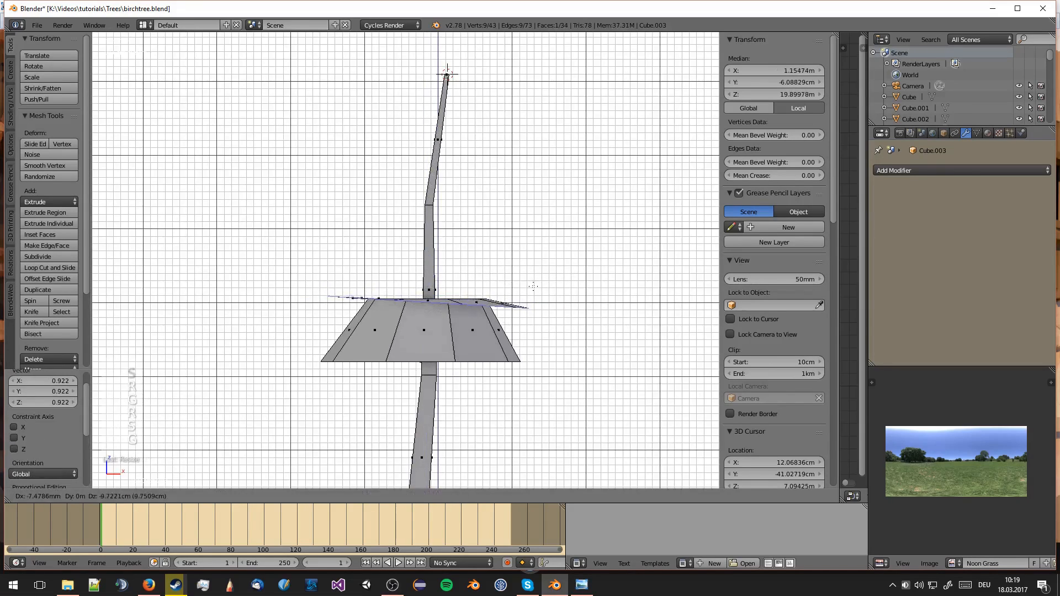
{"action": "left_click", "coordinate": [533, 293]}
Step: Extrude the second tier upward about 88.7 cm and taper its repositioned top face, finishing with a 0.779 scale
{"action": "key", "text": "e"}
{"action": "left_click", "coordinate": [529, 235]}
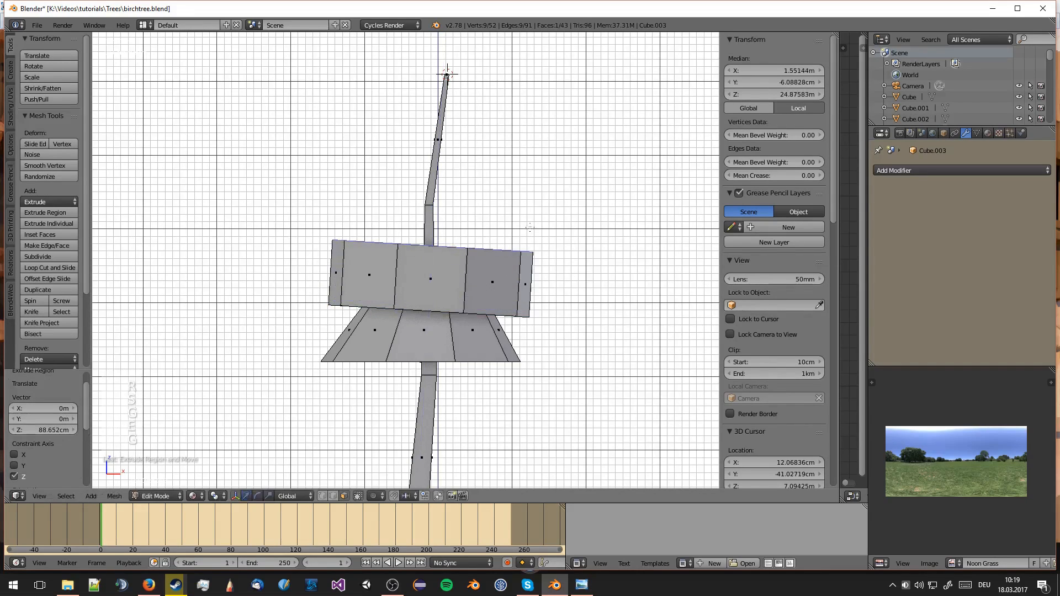
{"action": "key", "text": "g"}
{"action": "left_click", "coordinate": [527, 218]}
{"action": "key", "text": "s"}
{"action": "left_click", "coordinate": [492, 205]}
{"action": "key", "text": "g"}
{"action": "left_click", "coordinate": [504, 198]}
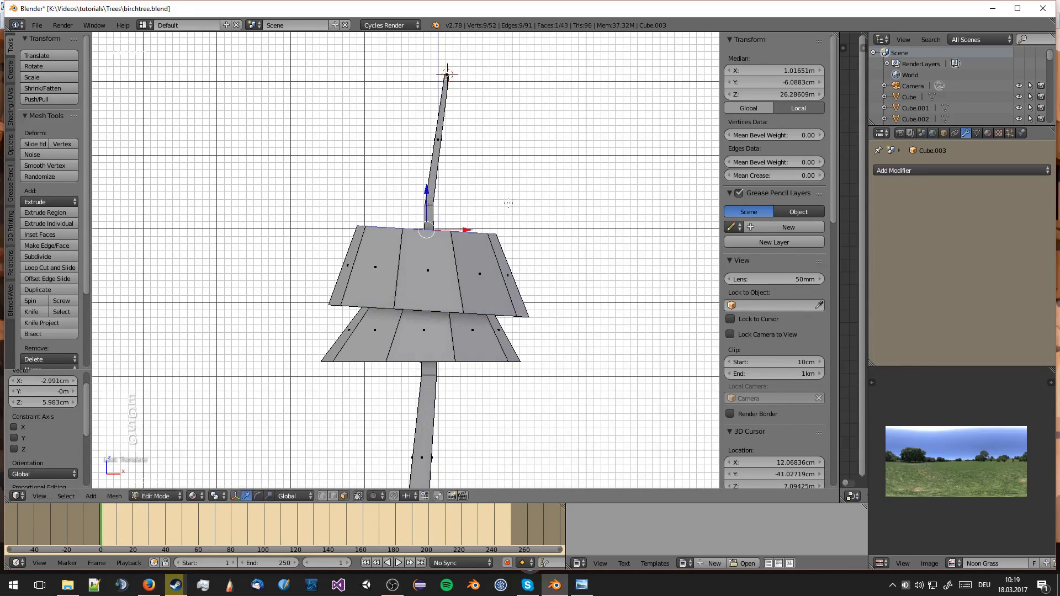
{"action": "key", "text": "s"}
{"action": "left_click", "coordinate": [487, 200]}
Step: Extrude the second tier's top face upward and scale it by 1.646 to start the third tier's rim
{"action": "middle_click_drag", "start_coordinate": [486, 200], "coordinate": [494, 276], "text": "shift"}
{"action": "key", "text": "e"}
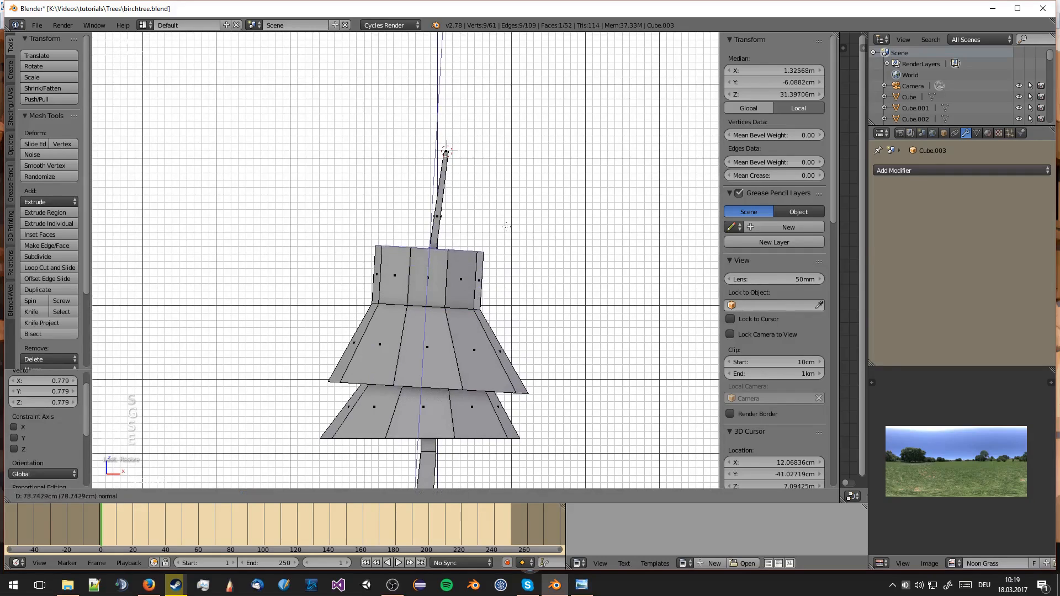
{"action": "left_click", "coordinate": [506, 238]}
{"action": "key", "text": "s"}
{"action": "left_click", "coordinate": [556, 241]}
Step: Lower the third tier's rim over the second tier, tilt it slightly, and scale it down a little
{"action": "key", "text": "g"}
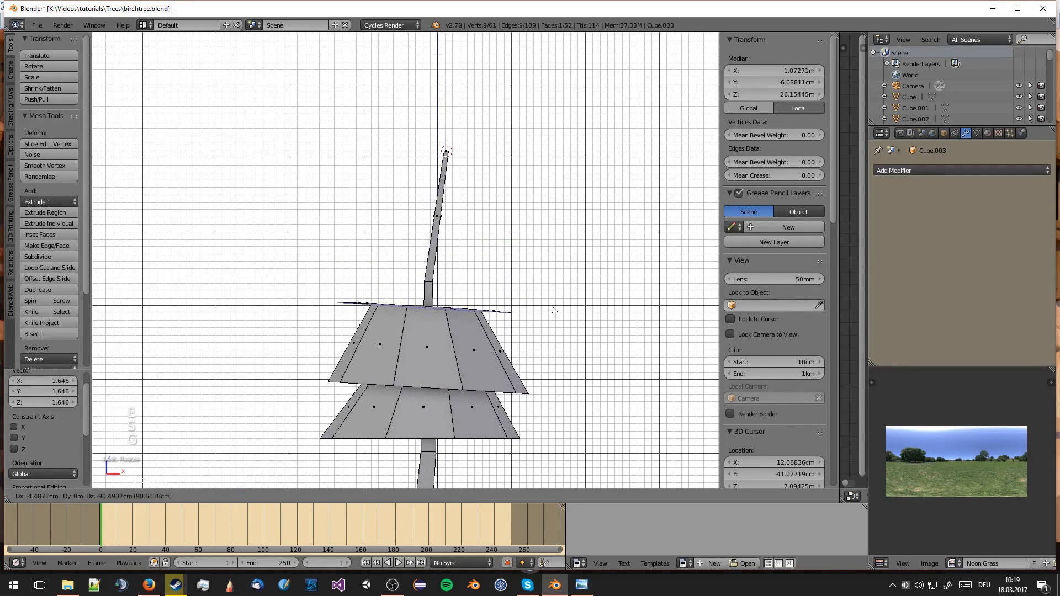
{"action": "left_click", "coordinate": [553, 295]}
{"action": "key", "text": "g"}
{"action": "left_click", "coordinate": [553, 305]}
{"action": "key", "text": "r"}
{"action": "left_click", "coordinate": [552, 306]}
{"action": "key", "text": "g"}
{"action": "left_click", "coordinate": [551, 309]}
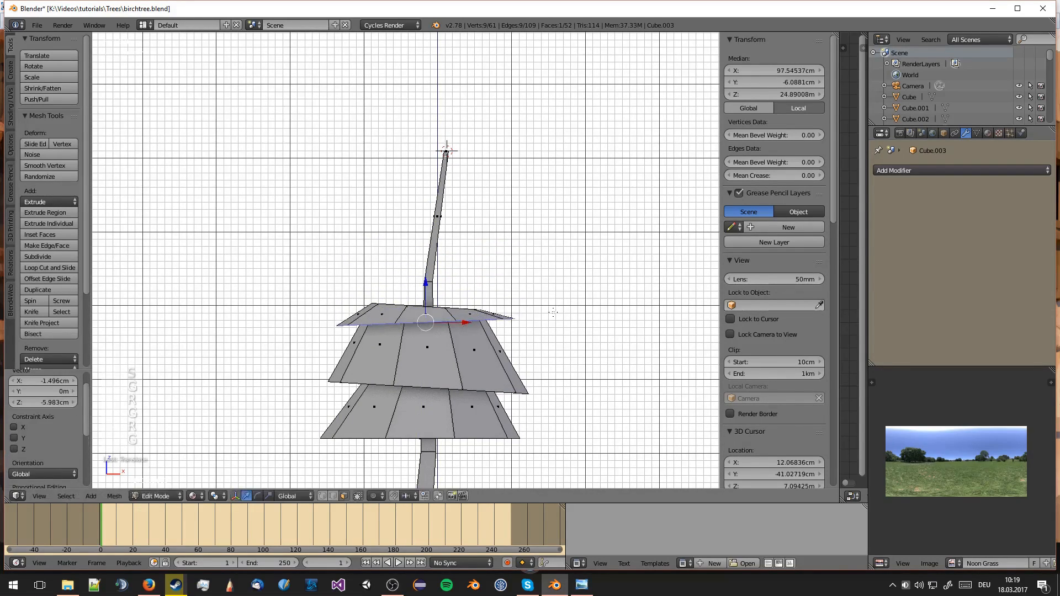
{"action": "key", "text": "s"}
{"action": "left_click", "coordinate": [533, 308]}
Step: Extrude the third tier upward about 1.115 m and scale its top face narrower around the trunk
{"action": "key", "text": "e"}
{"action": "key", "text": "g"}
{"action": "left_click", "coordinate": [534, 237]}
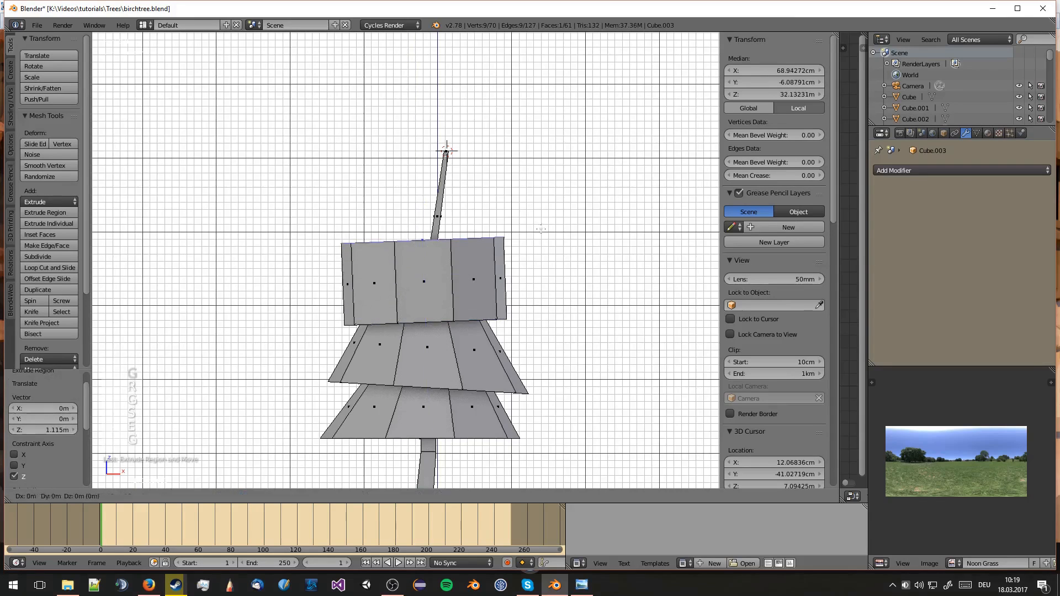
{"action": "key", "text": "s"}
{"action": "left_click", "coordinate": [474, 243]}
{"action": "key", "text": "g"}
{"action": "left_click", "coordinate": [475, 249]}
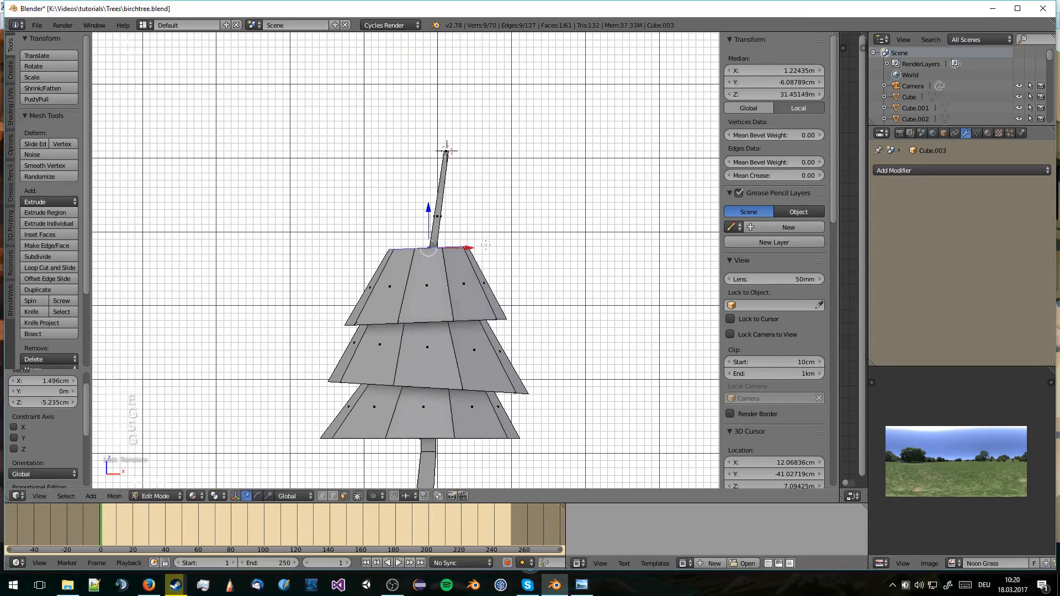
Step: Tilt the third tier's top face clockwise and nudge it into line with the trunk
{"action": "key", "text": "r"}
{"action": "left_click", "coordinate": [482, 258]}
{"action": "key", "text": "g"}
{"action": "left_click", "coordinate": [483, 259]}
Step: Extrude the third tier's top face and widen it into an overhanging, slightly lowered rim for the fourth tier
{"action": "key", "text": "e"}
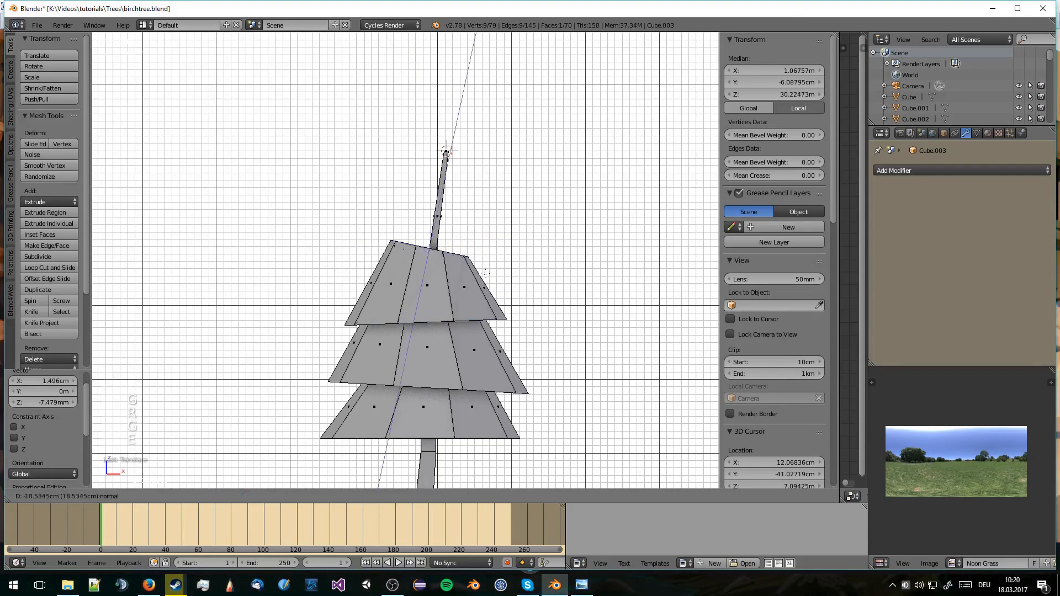
{"action": "left_click", "coordinate": [491, 264]}
{"action": "key", "text": "s"}
{"action": "left_click", "coordinate": [511, 270]}
{"action": "key", "text": "g"}
{"action": "left_click", "coordinate": [513, 260]}
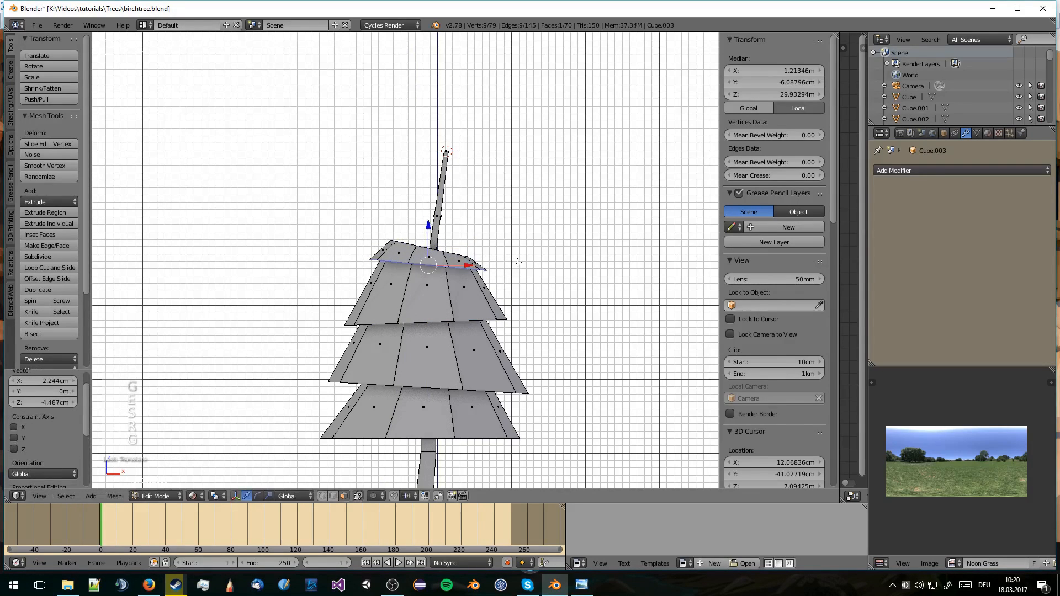
Step: Extrude the fourth tier upward, scale its top face by 0.462, and rotate it about 6.3°
{"action": "key", "text": "e"}
{"action": "left_click", "coordinate": [522, 196]}
{"action": "key", "text": "s"}
{"action": "left_click", "coordinate": [480, 194]}
{"action": "key", "text": "g"}
{"action": "left_click", "coordinate": [480, 196]}
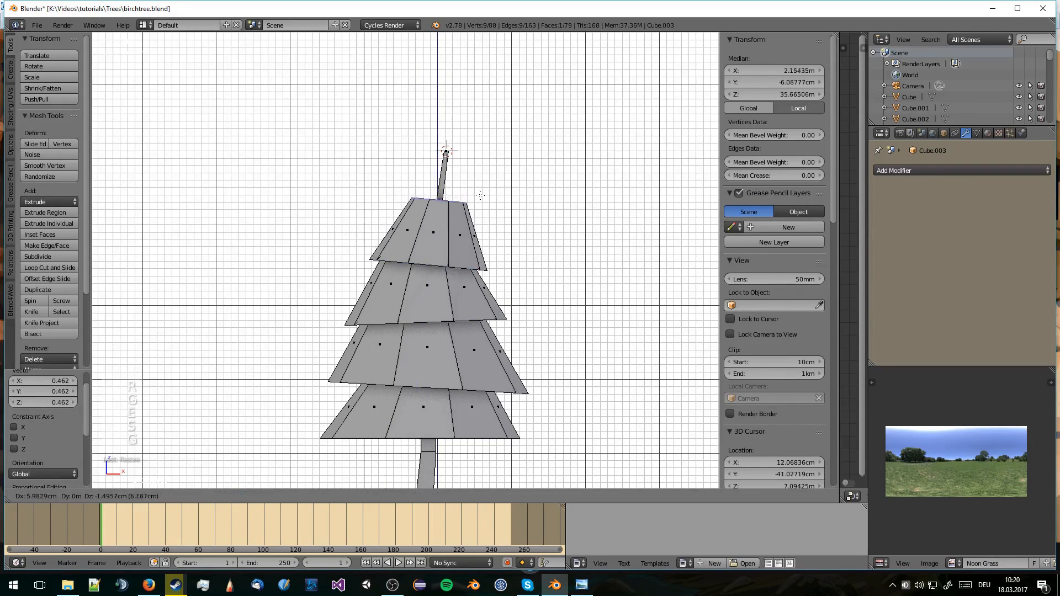
{"action": "key", "text": "r"}
{"action": "left_click", "coordinate": [480, 199]}
Step: Extrude the fourth tier's top face and scale it by 1.599 for the top tier's rim
{"action": "middle_click_drag", "start_coordinate": [480, 200], "coordinate": [462, 248], "text": "shift"}
{"action": "key", "text": "e"}
{"action": "key", "text": "z"}
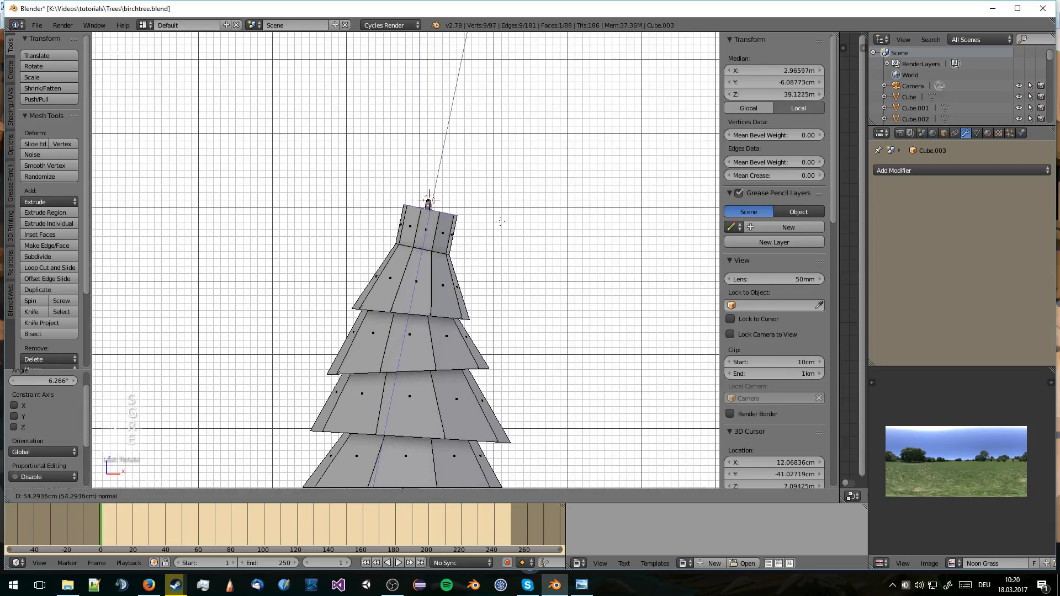
{"action": "left_click", "coordinate": [500, 219]}
{"action": "key", "text": "s"}
{"action": "left_click", "coordinate": [543, 226]}
Step: Lower the top tier's rim over the fourth tier and rotate it about -5.4°
{"action": "key", "text": "g"}
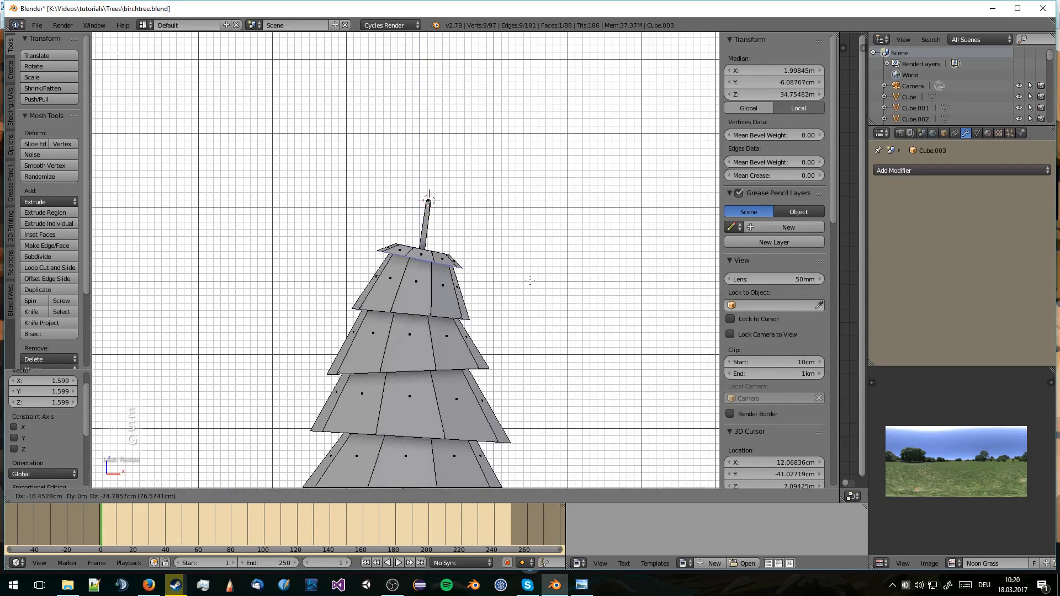
{"action": "left_click", "coordinate": [538, 282]}
{"action": "key", "text": "g"}
{"action": "left_click", "coordinate": [524, 243]}
{"action": "key", "text": "r"}
{"action": "left_click", "coordinate": [521, 238]}
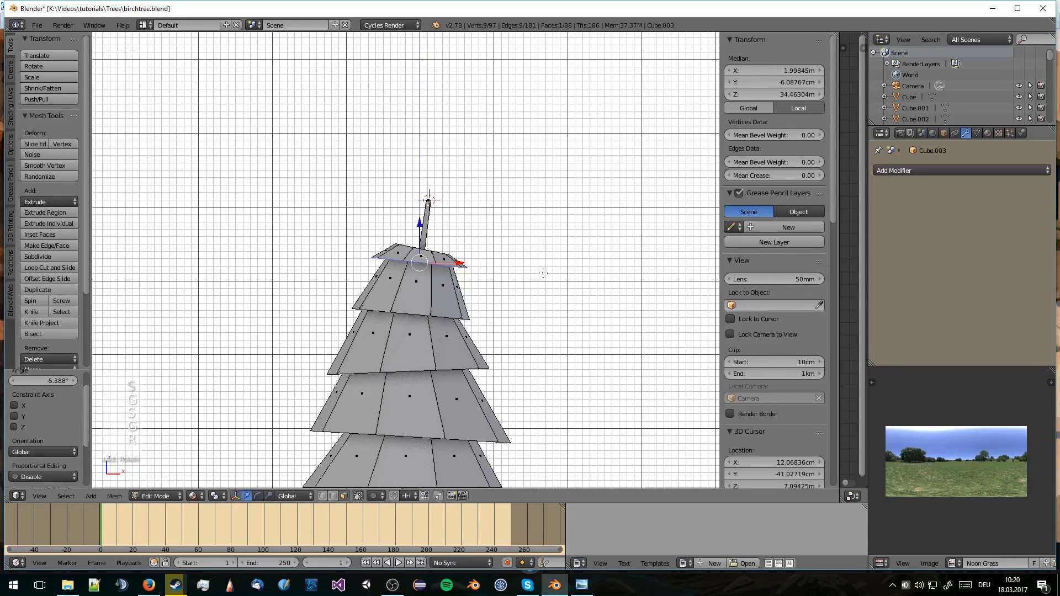
Step: Extrude the top tier upward about 97 cm and merge its end vertices at center into a point
{"action": "key", "text": "e"}
{"action": "key", "text": "z"}
{"action": "left_click", "coordinate": [526, 219]}
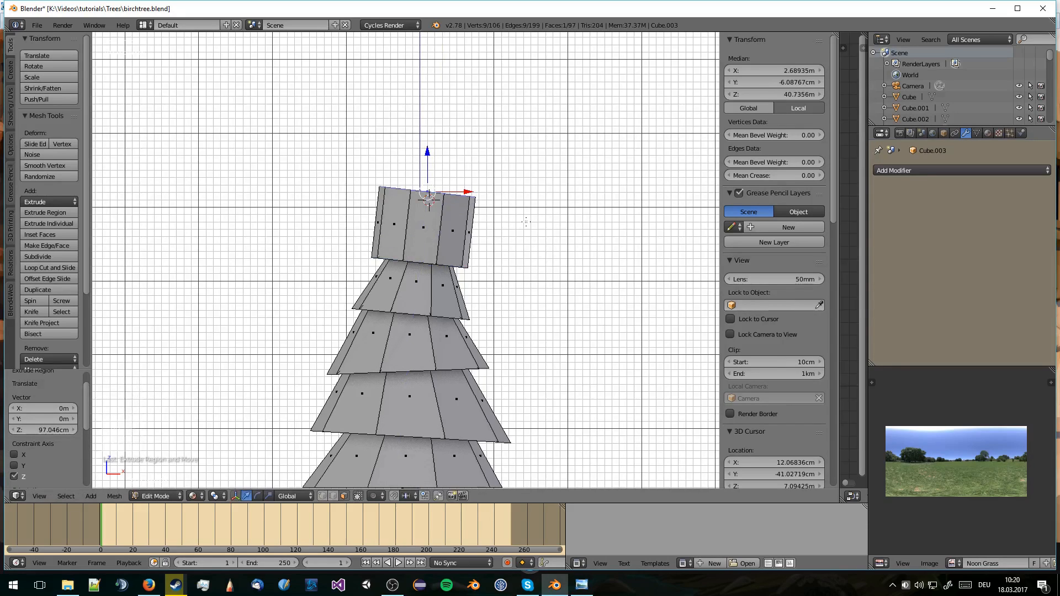
{"action": "key", "text": "alt+m"}
{"action": "left_click", "coordinate": [525, 221]}
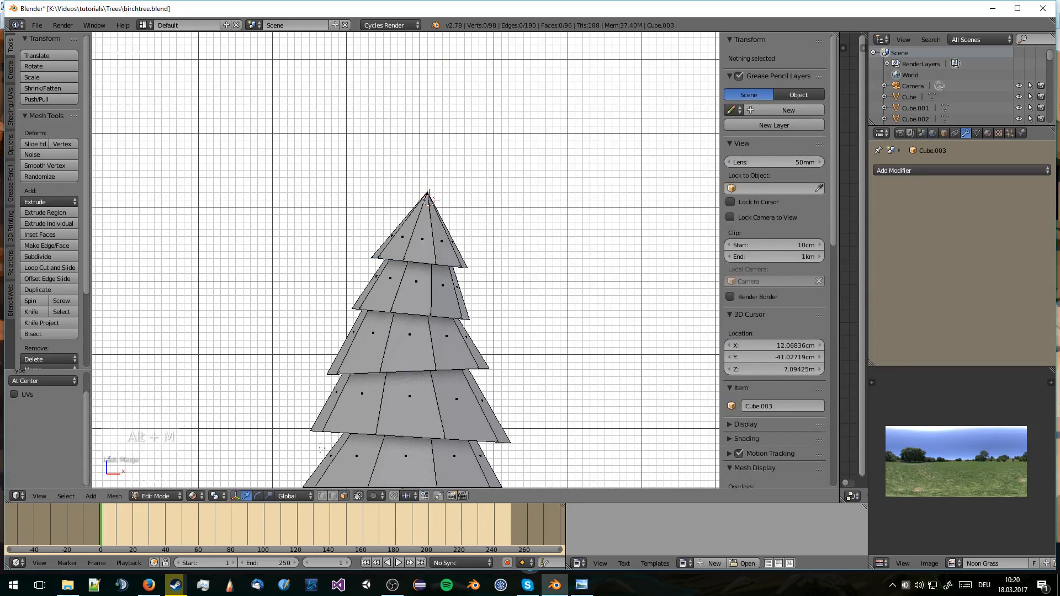
Step: Raise the foliage's tip vertex about 35.9 cm above the trunk end and leave edit mode
{"action": "right_click", "coordinate": [426, 191]}
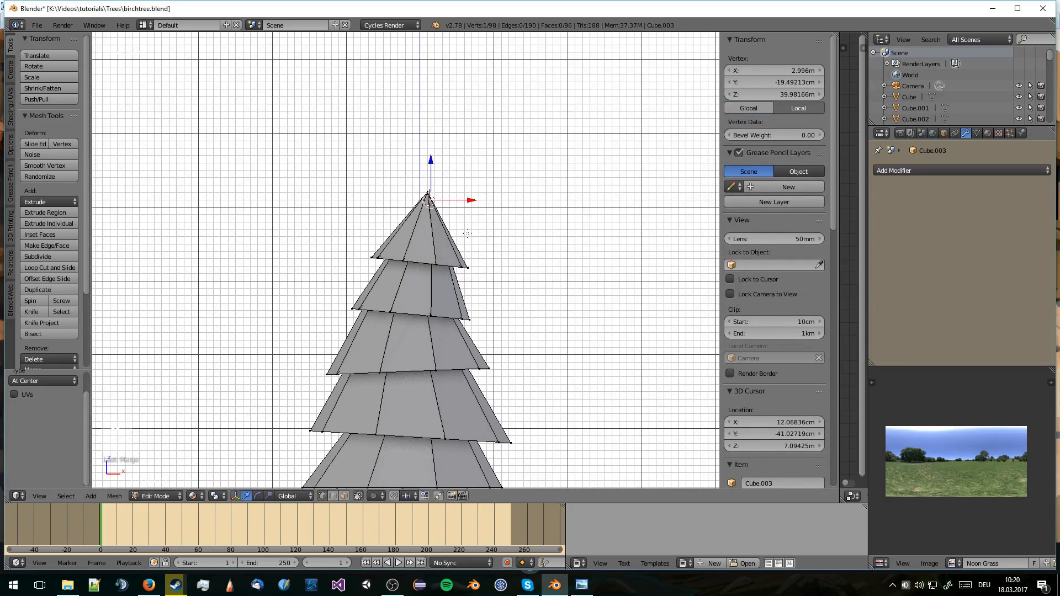
{"action": "key", "text": "g"}
{"action": "key", "text": "Escape"}
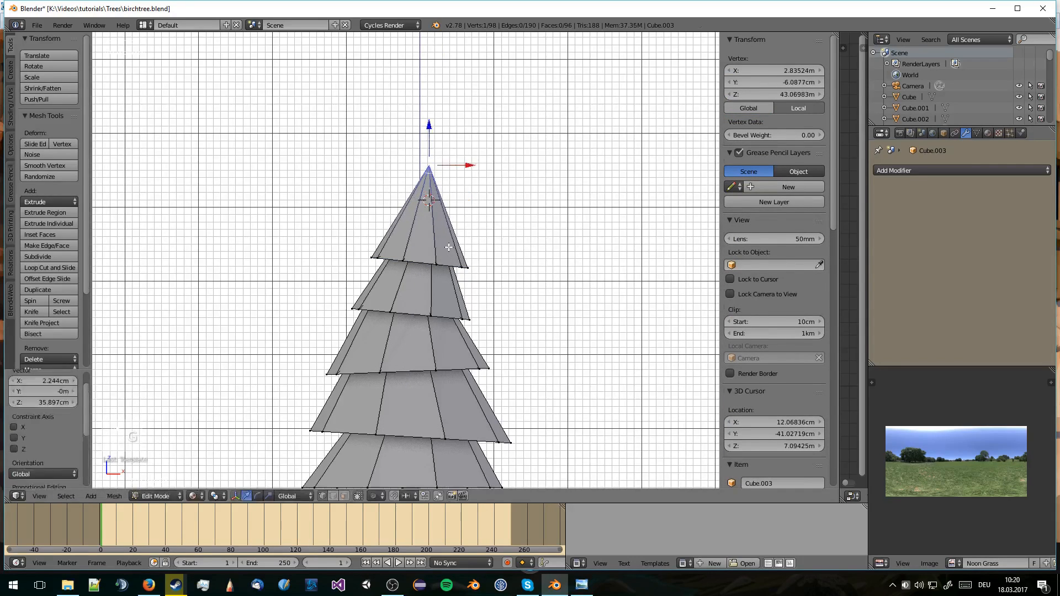
{"action": "key", "text": "Tab"}
{"action": "scroll", "coordinate": [455, 287], "scroll_direction": "down", "scroll_amount": 5}
{"action": "middle_click_drag", "start_coordinate": [464, 310], "coordinate": [393, 300]}
{"action": "scroll", "coordinate": [393, 300], "scroll_direction": "up", "scroll_amount": 4}
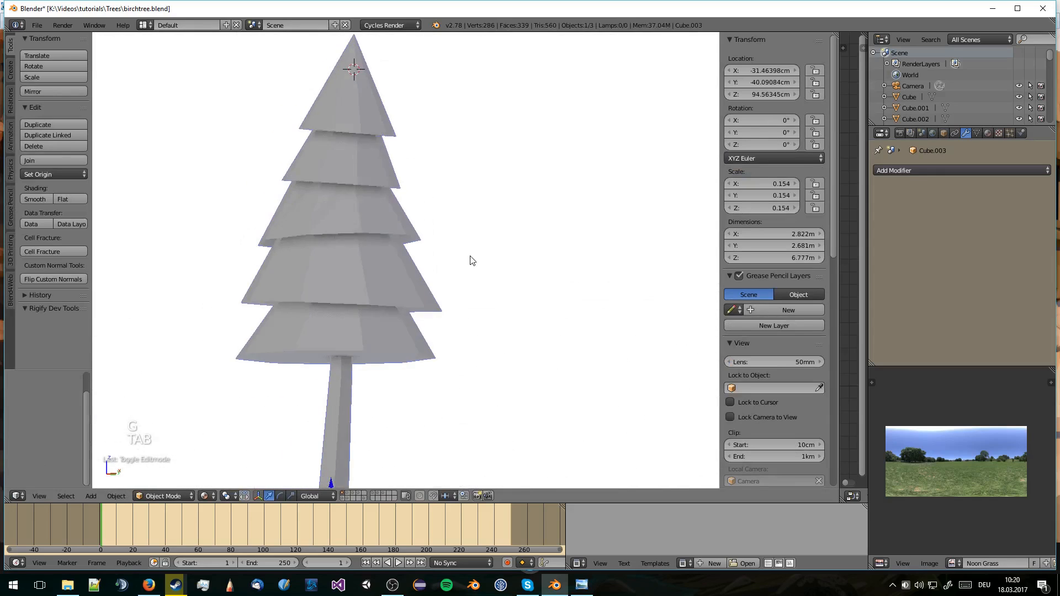
Step: Select the lowest tier's bottom face and adjust its position around the trunk in front view
{"action": "key", "text": "Tab"}
{"action": "left_click", "coordinate": [344, 496]}
{"action": "key", "text": "KP_1"}
{"action": "right_click", "coordinate": [381, 351]}
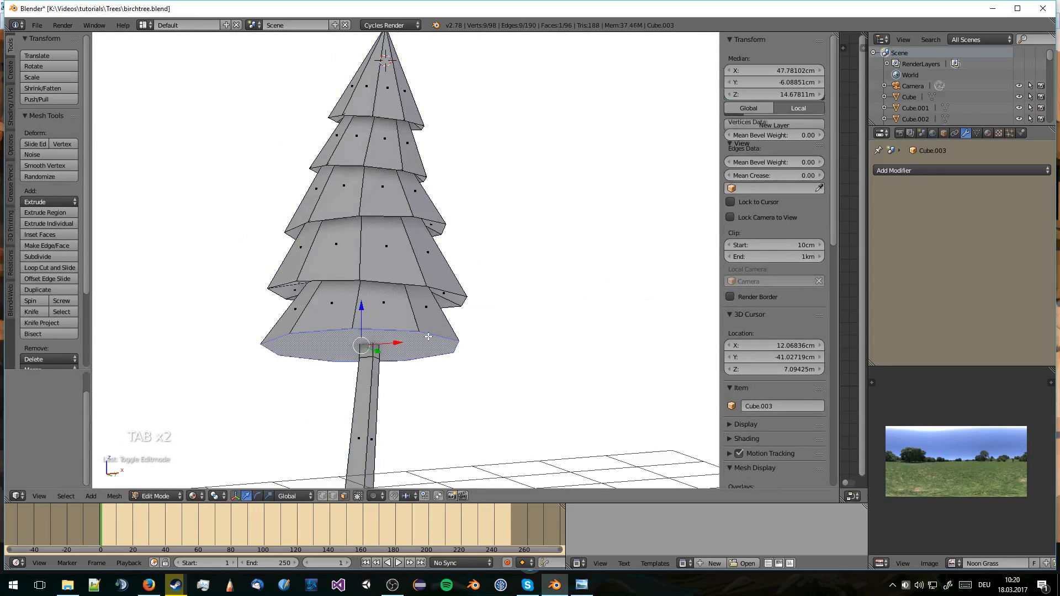
{"action": "middle_click_drag", "start_coordinate": [395, 323], "coordinate": [429, 336], "text": "shift"}
{"action": "key", "text": "g"}
{"action": "left_click", "coordinate": [420, 332]}
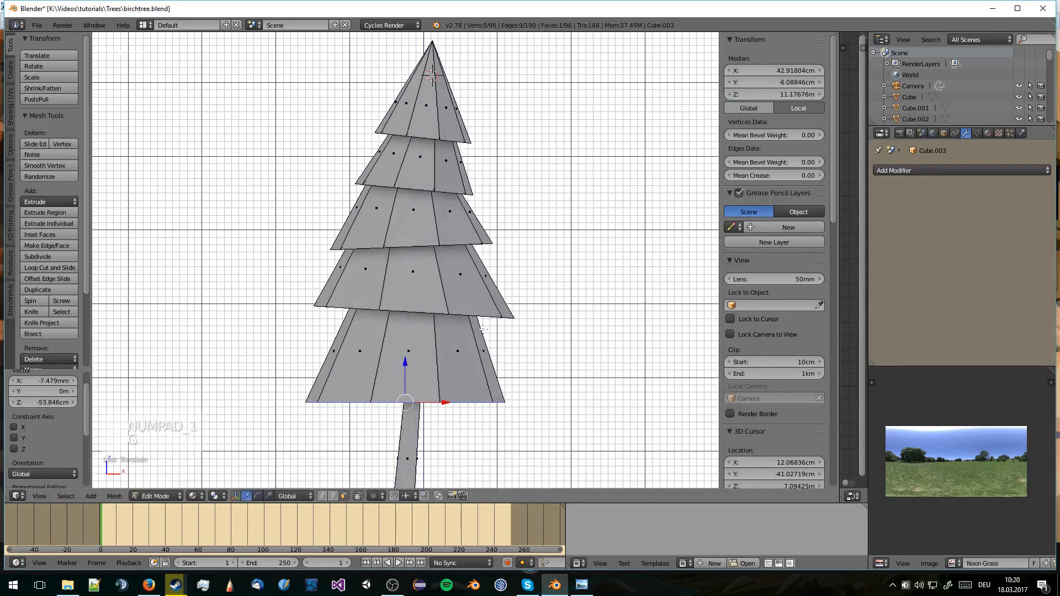
{"action": "key", "text": "g"}
{"action": "key", "text": "g"}
{"action": "key", "text": "g"}
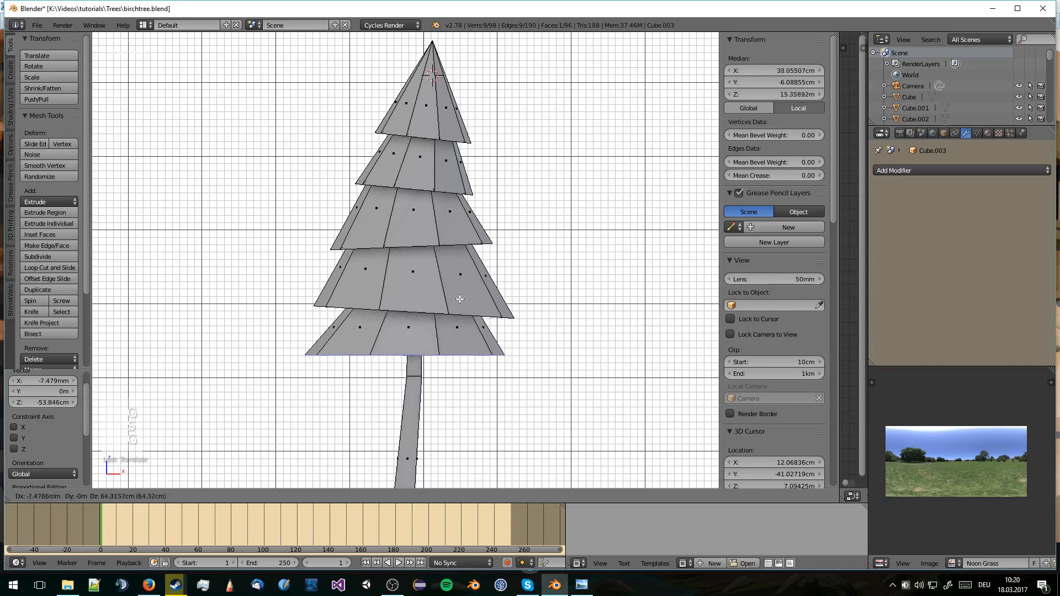
{"action": "left_click", "coordinate": [458, 320]}
Step: Extrude the lowest tier's bottom face in place and shrink it inward close around the trunk
{"action": "key", "text": "e"}
{"action": "right_click", "coordinate": [483, 321]}
{"action": "key", "text": "s"}
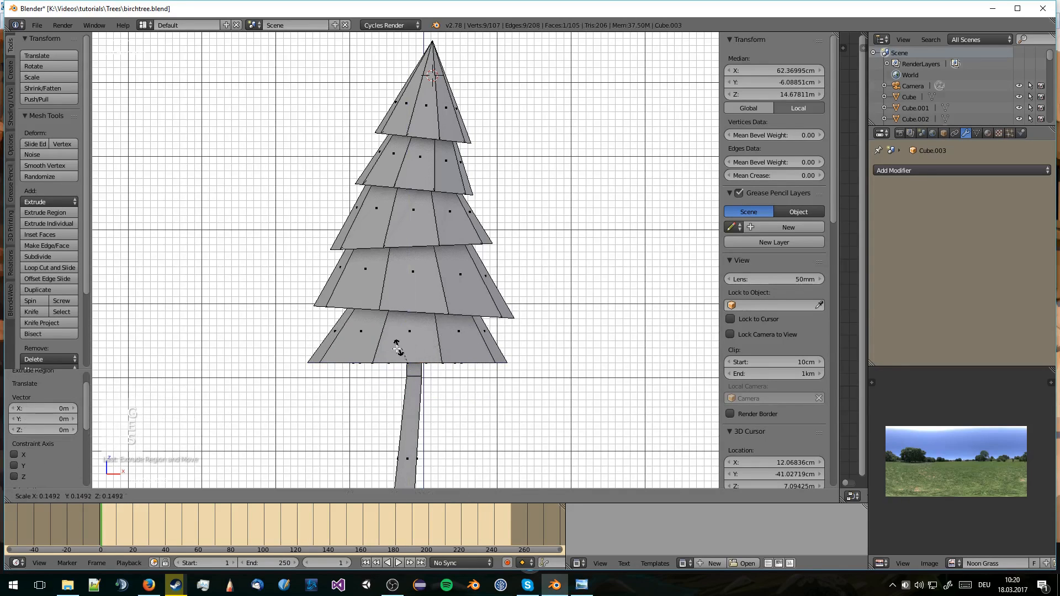
{"action": "left_click", "coordinate": [397, 348]}
Step: Extrude the small bottom face down along the trunk and flare its end by a scale of 3.125
{"action": "key", "text": "e"}
{"action": "left_click", "coordinate": [393, 387]}
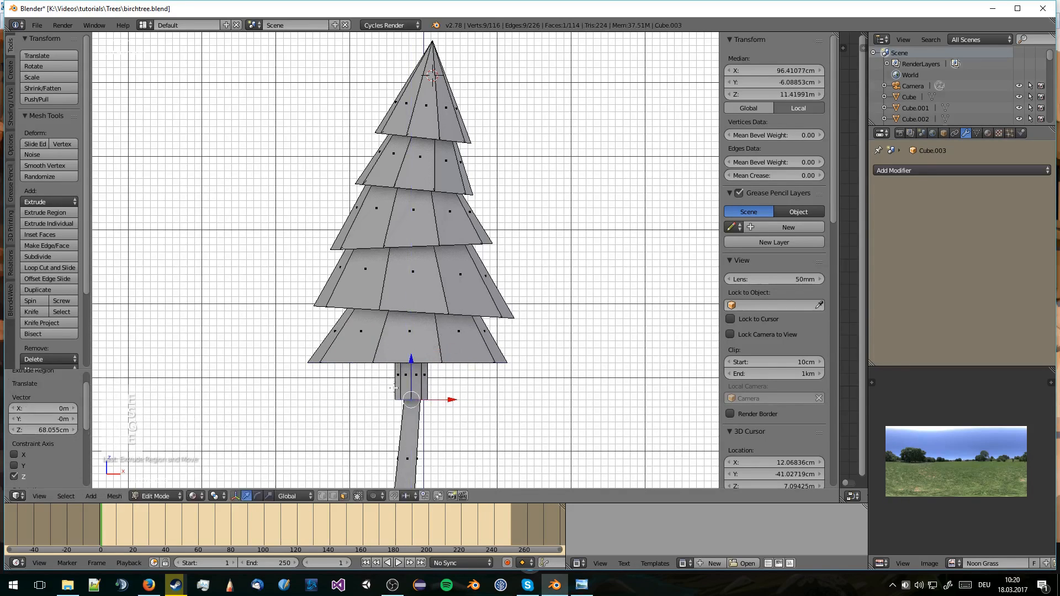
{"action": "key", "text": "s"}
{"action": "left_click", "coordinate": [348, 403]}
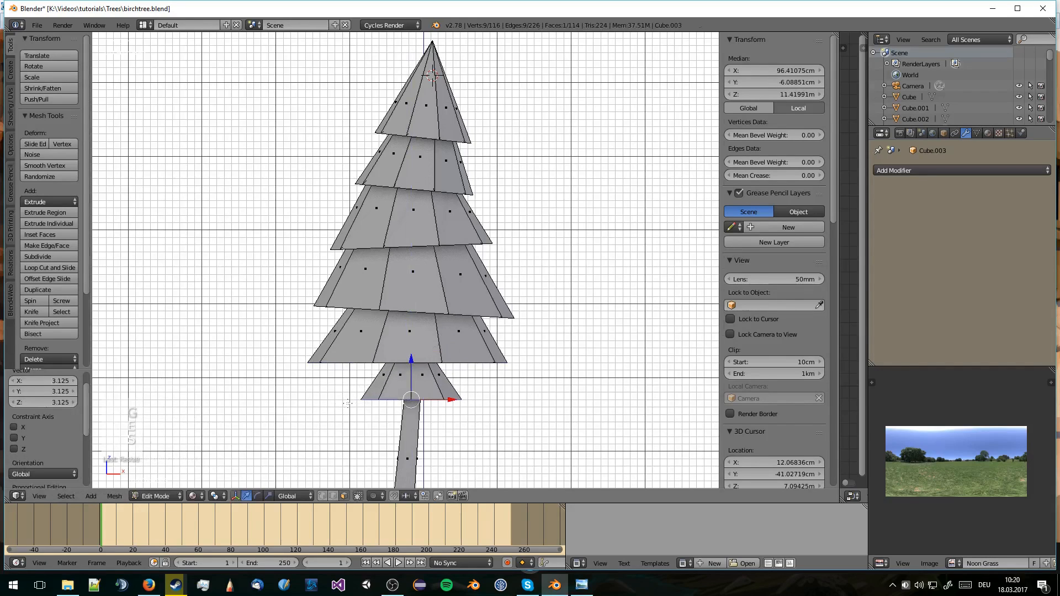
Step: Leave edit mode and inspect the finished conifer on its hill through the camera
{"action": "key", "text": "Tab"}
{"action": "middle_click_drag", "start_coordinate": [423, 388], "coordinate": [422, 234]}
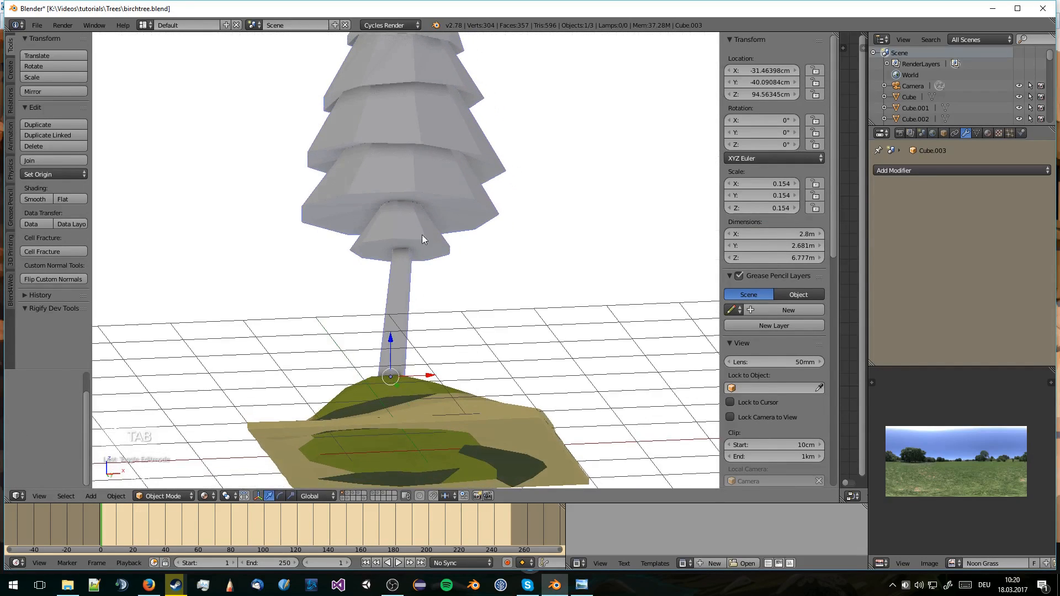
{"action": "key", "text": "Tab"}
{"action": "key", "text": "KP_0"}
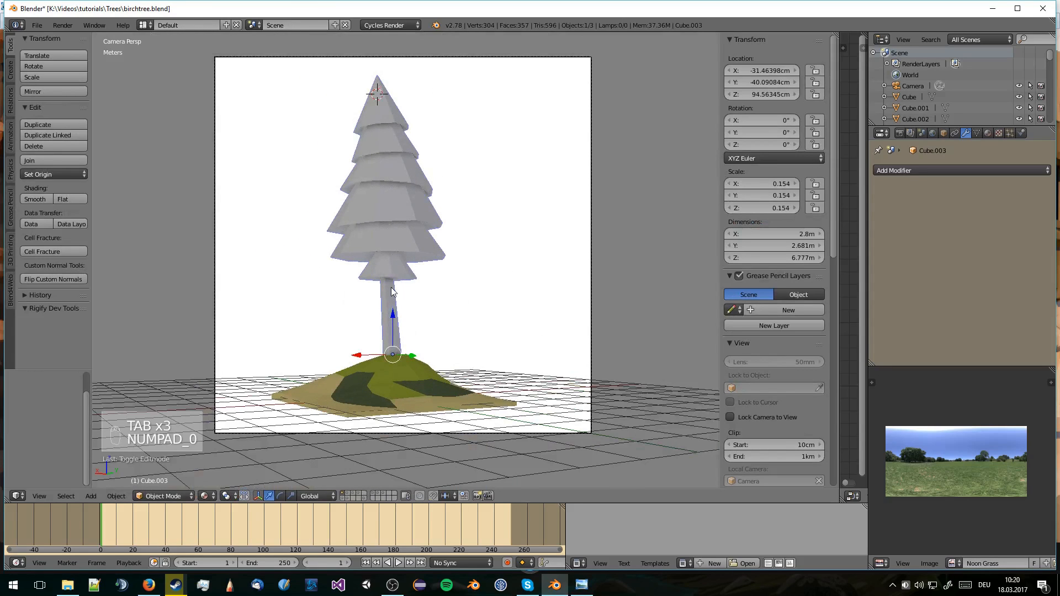
{"action": "scroll", "coordinate": [415, 284], "scroll_direction": "up", "scroll_amount": 2}
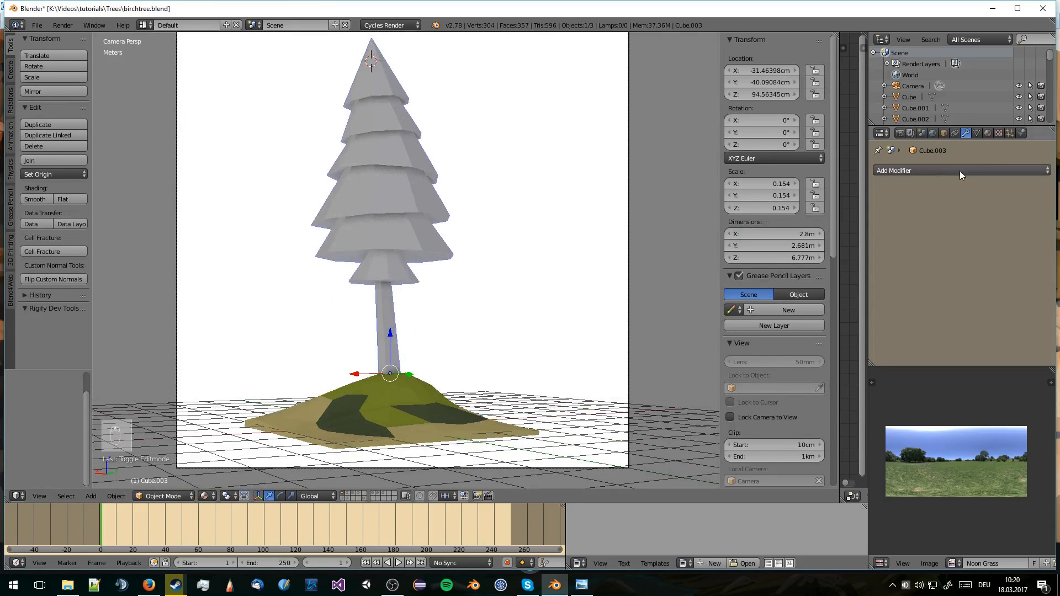
Step: Assign the existing Log material to the conifer
{"action": "left_click", "coordinate": [988, 134]}
{"action": "left_click", "coordinate": [878, 208]}
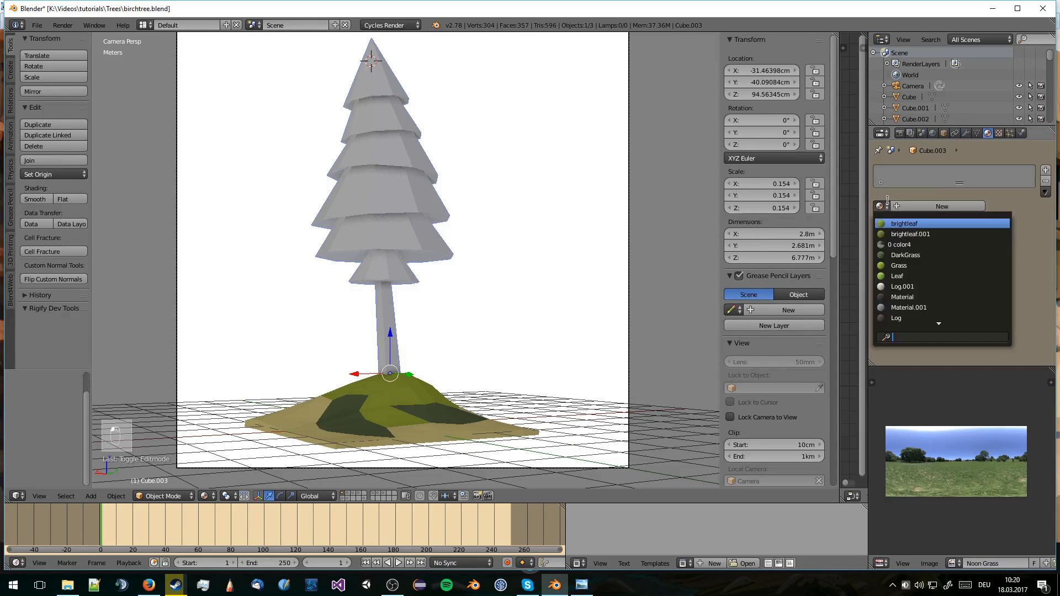
{"action": "left_click", "coordinate": [910, 319]}
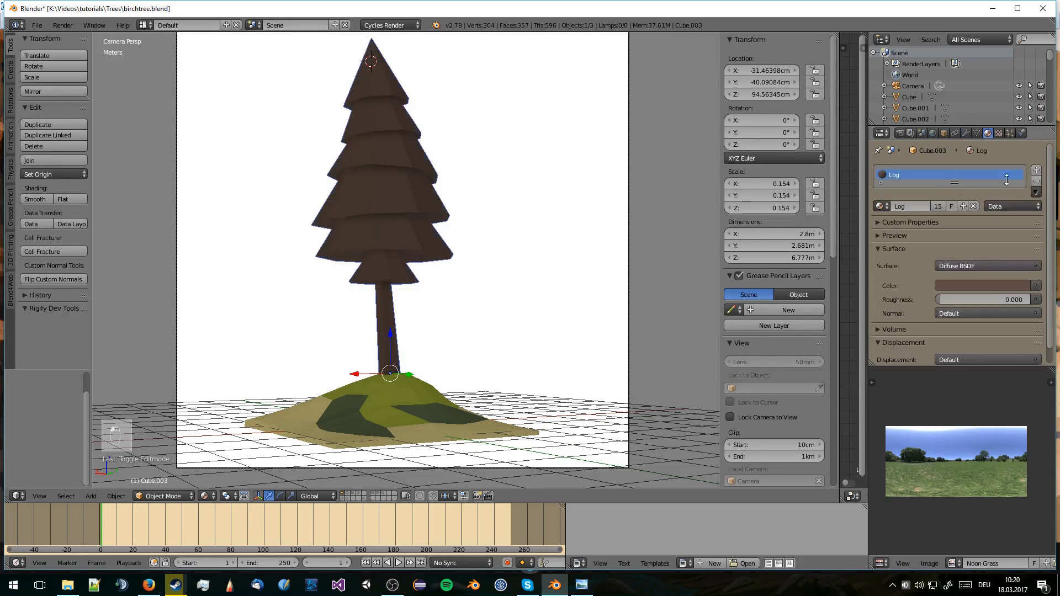
Step: Add a second material slot to the conifer with a new diffuse material in dark bluish green (RGB 0.114, 0.274, 0.202)
{"action": "left_click", "coordinate": [1036, 170]}
{"action": "left_click", "coordinate": [950, 231]}
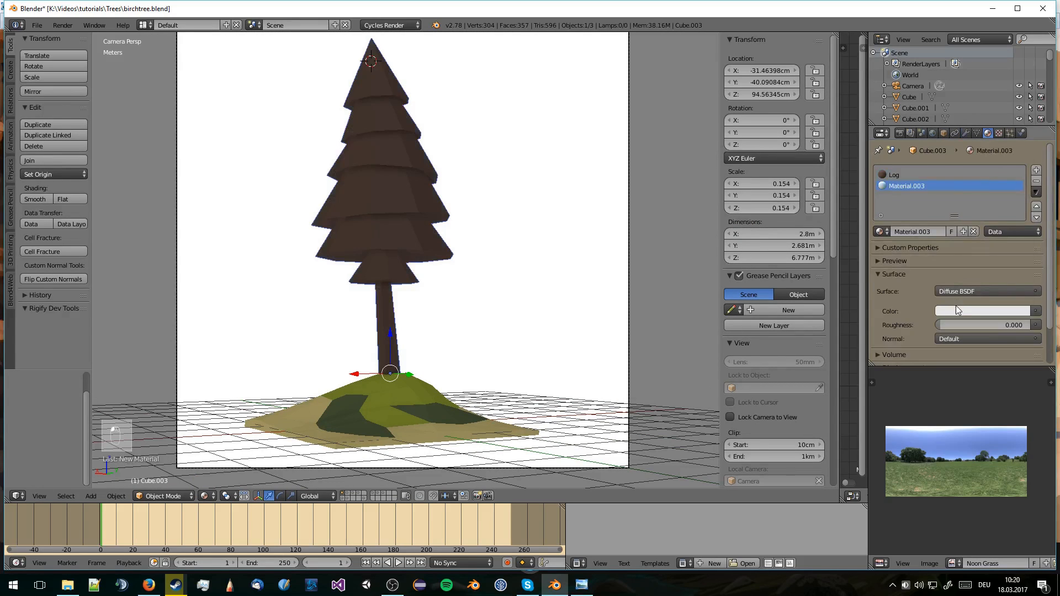
{"action": "left_click", "coordinate": [958, 309]}
{"action": "left_click", "coordinate": [972, 230]}
{"action": "left_click_drag", "start_coordinate": [980, 184], "coordinate": [962, 177]}
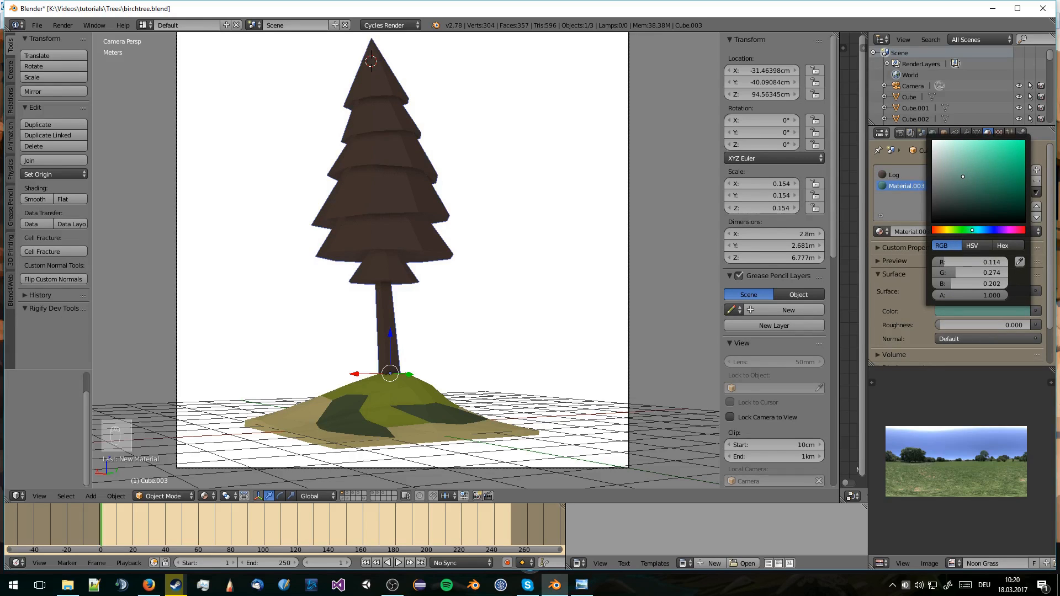
Step: Select only the linked foliage mesh in edit mode and assign the green material to it
{"action": "key", "text": "Tab"}
{"action": "key", "text": "a"}
{"action": "key", "text": "a"}
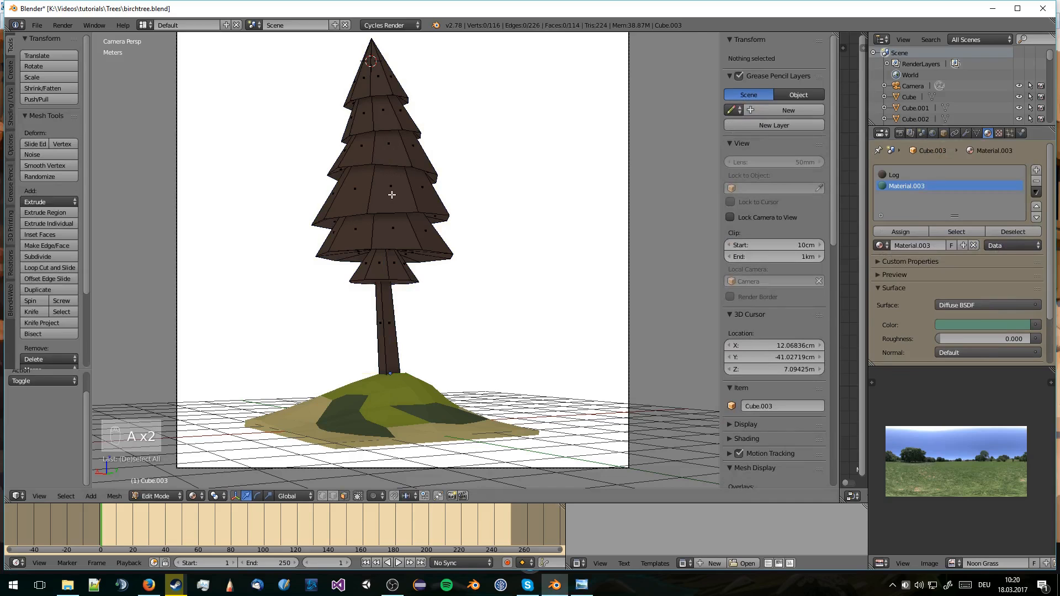
{"action": "key", "text": "l"}
{"action": "left_click", "coordinate": [900, 231]}
{"action": "key", "text": "Tab"}
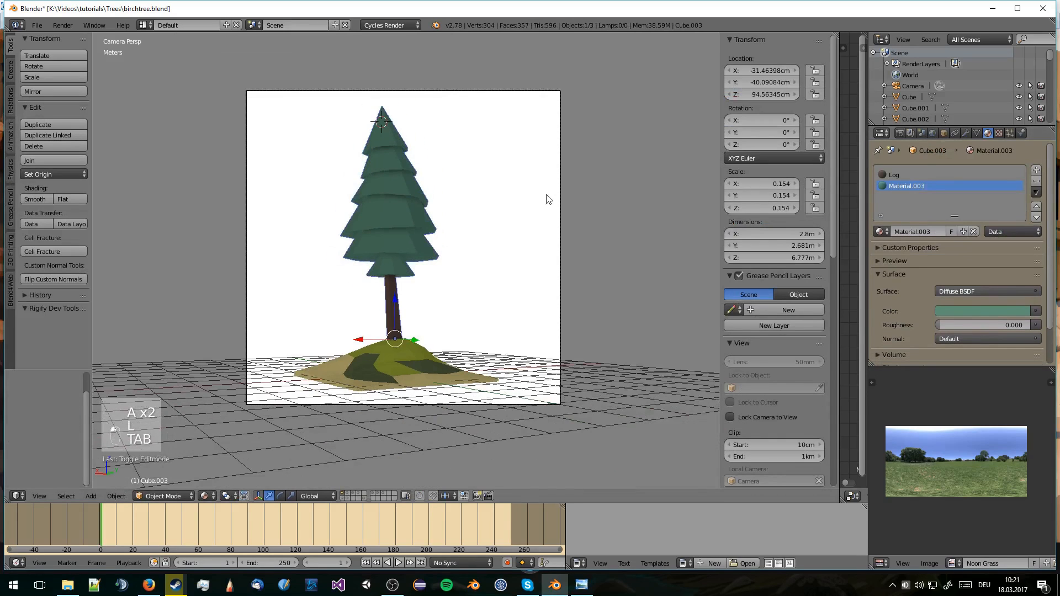
Step: Deselect all objects and save the file over the existing birchtree.blend
{"action": "key", "text": "a"}
{"action": "key", "text": "a"}
{"action": "scroll", "coordinate": [524, 189], "scroll_direction": "up", "scroll_amount": 2}
{"action": "key", "text": "ctrl+s"}
{"action": "left_click", "coordinate": [555, 206]}
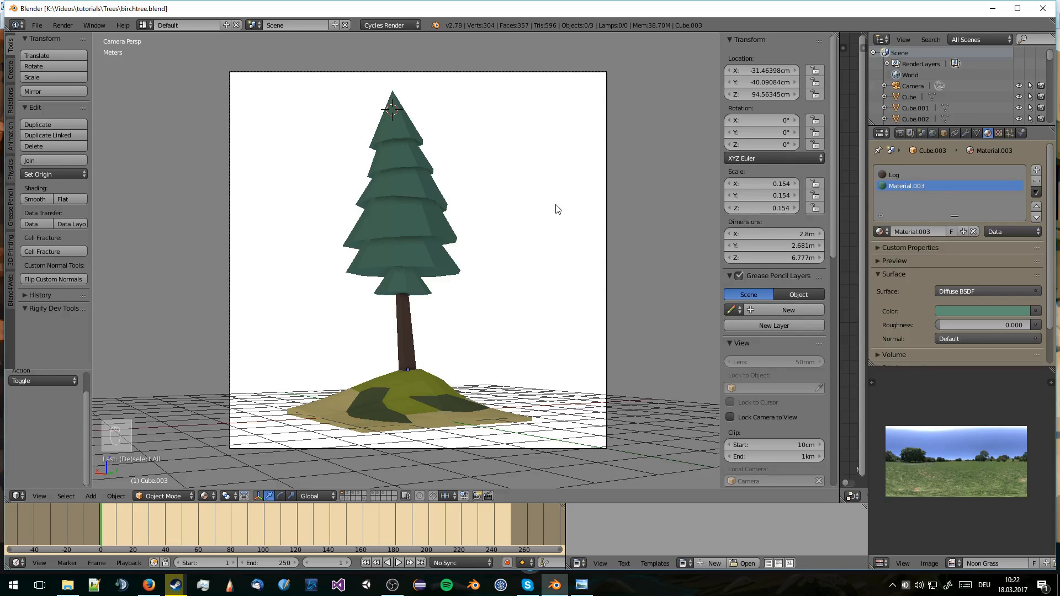
Step: Scale the conifer's foliage narrower in X and Y only, keeping its height, and leave the tree deselected
{"action": "right_click", "coordinate": [448, 231]}
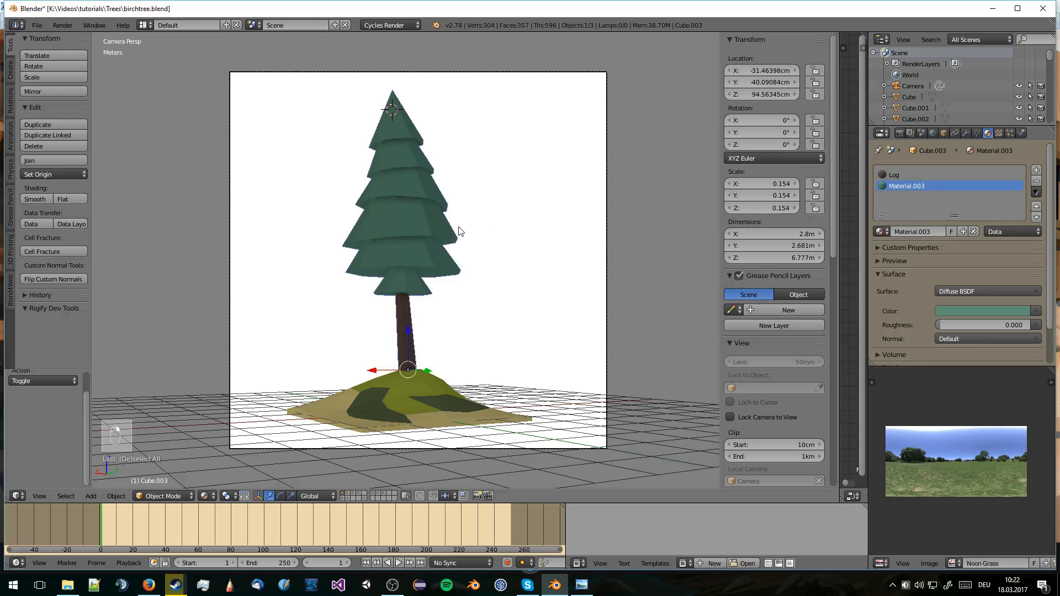
{"action": "key", "text": "Tab"}
{"action": "key", "text": "s"}
{"action": "key", "text": "shift+z"}
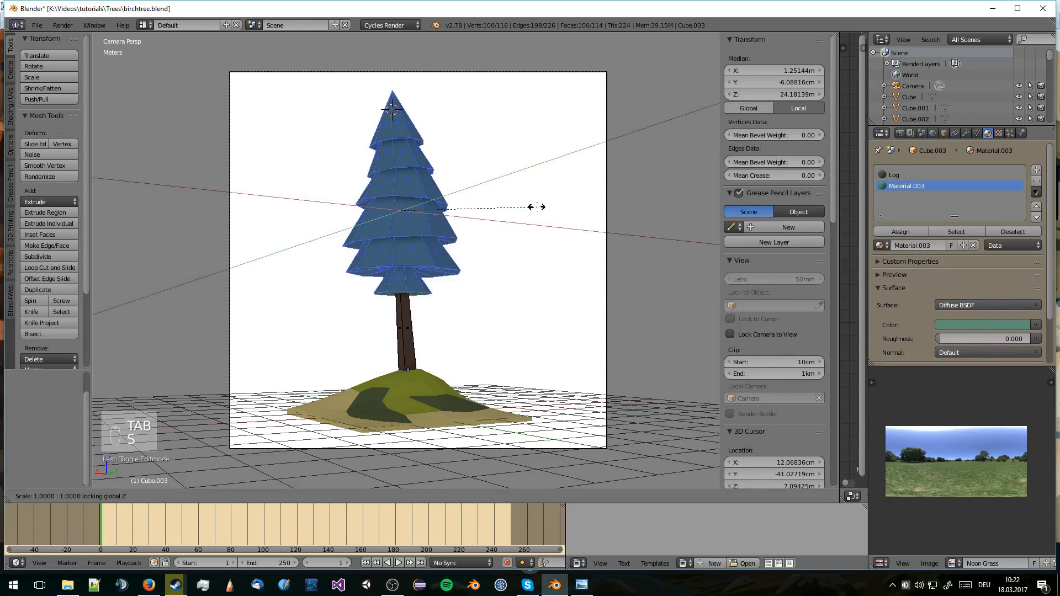
{"action": "left_click", "coordinate": [501, 203]}
{"action": "key", "text": "Tab"}
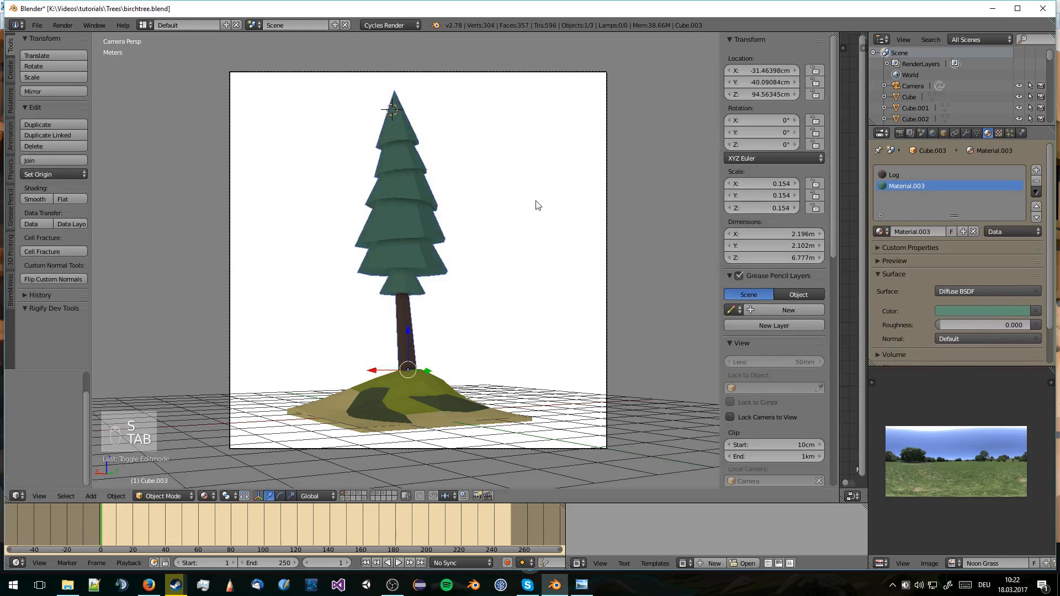
{"action": "key", "text": "a"}
{"action": "key", "text": "a"}
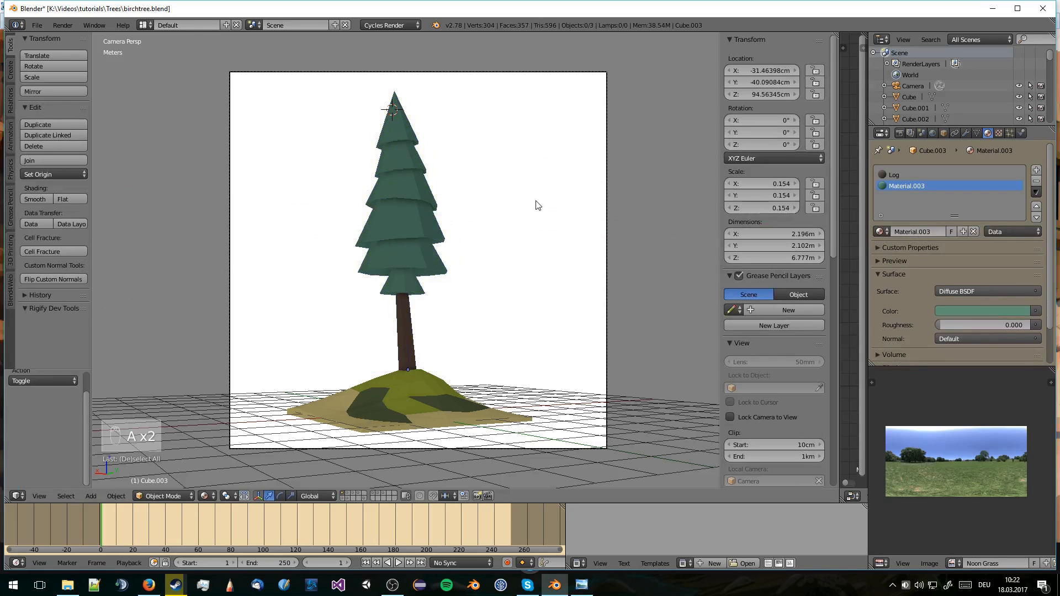
Step: Select the hidden narrow edge loop at the top of the lowest foliage tier, using wireframe display
{"action": "key", "text": "Tab"}
{"action": "scroll", "coordinate": [541, 206], "scroll_direction": "up", "scroll_amount": 5}
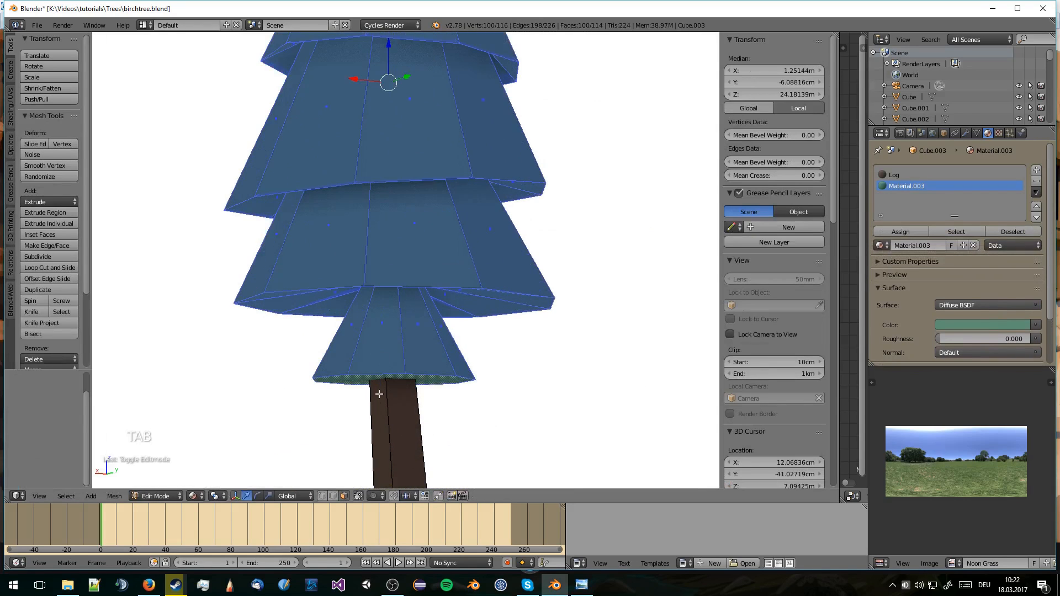
{"action": "key", "text": "KP_0"}
{"action": "scroll", "coordinate": [383, 300], "scroll_direction": "up", "scroll_amount": 5}
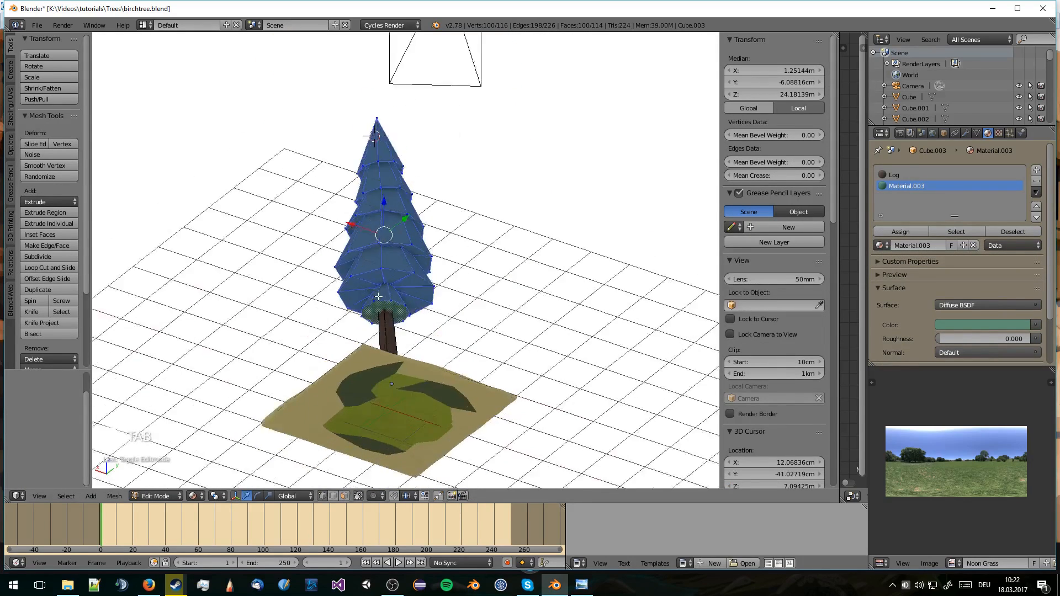
{"action": "right_click", "coordinate": [377, 301], "text": "alt"}
{"action": "right_click", "coordinate": [379, 301], "text": "alt"}
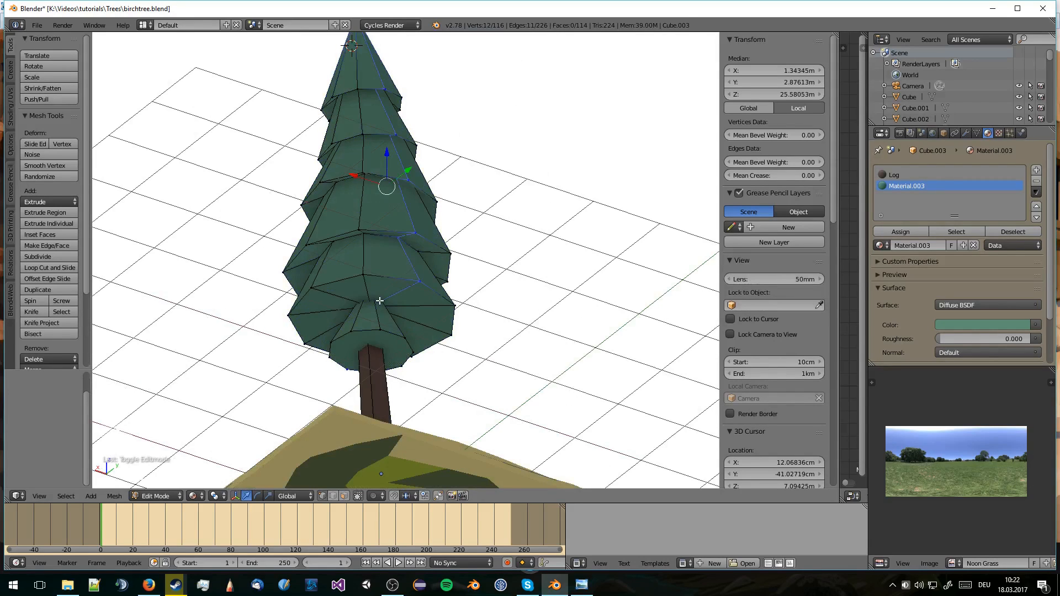
{"action": "key", "text": "z"}
{"action": "right_click", "coordinate": [374, 301], "text": "alt"}
{"action": "right_click", "coordinate": [374, 300], "text": "alt"}
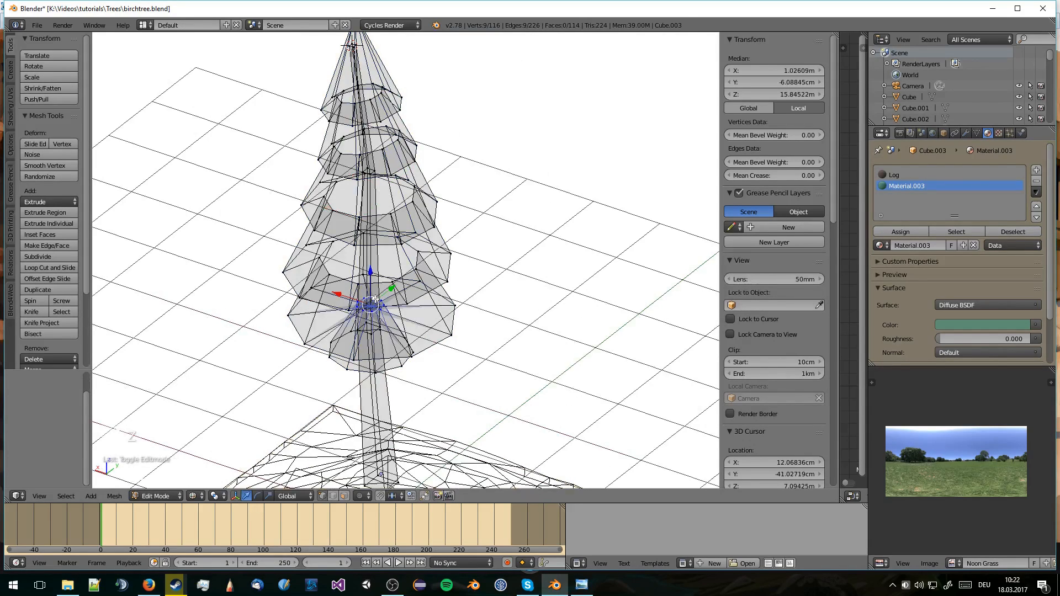
Step: Scale the selected loop outward to widen the top of the lowest tier, checking it through the camera
{"action": "key", "text": "z"}
{"action": "key", "text": "s"}
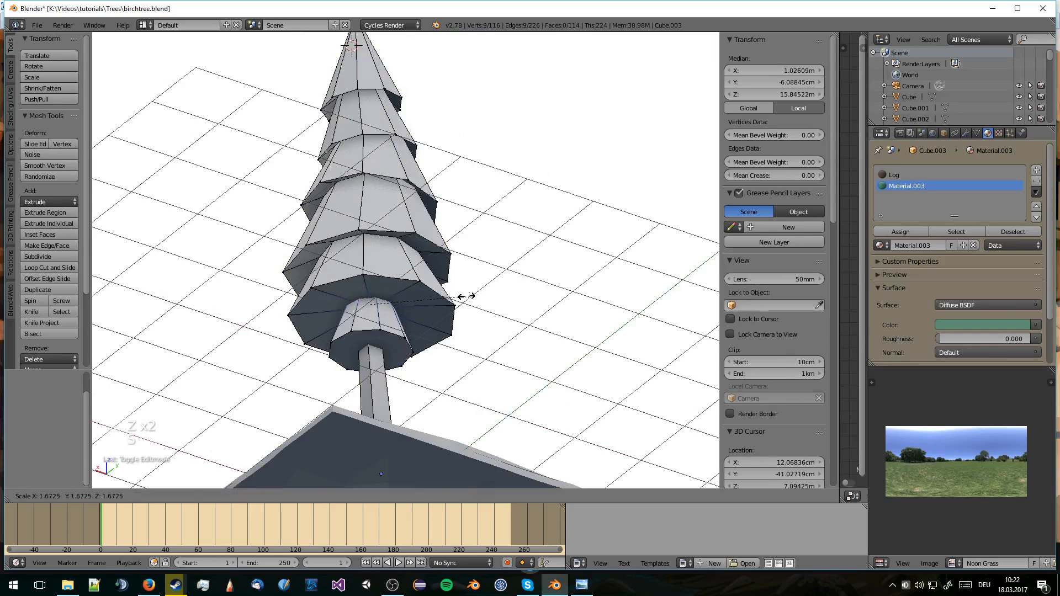
{"action": "key", "text": "Tab"}
{"action": "key", "text": "KP_0"}
{"action": "scroll", "coordinate": [447, 314], "scroll_direction": "up", "scroll_amount": 4}
{"action": "key", "text": "Tab"}
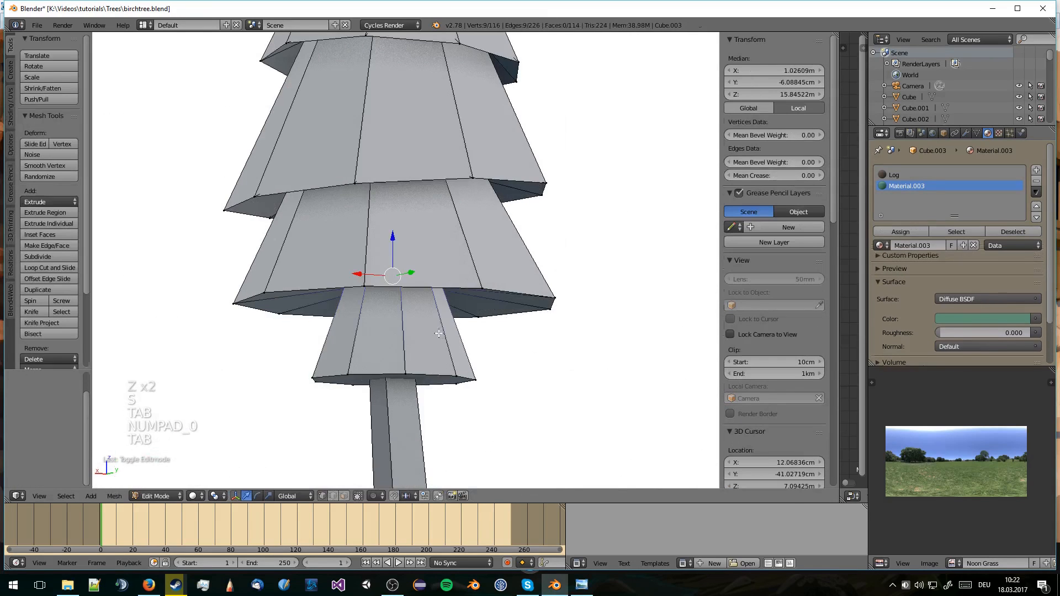
{"action": "key", "text": "s"}
{"action": "left_click", "coordinate": [483, 353]}
{"action": "key", "text": "Tab"}
{"action": "scroll", "coordinate": [488, 339], "scroll_direction": "down", "scroll_amount": 4}
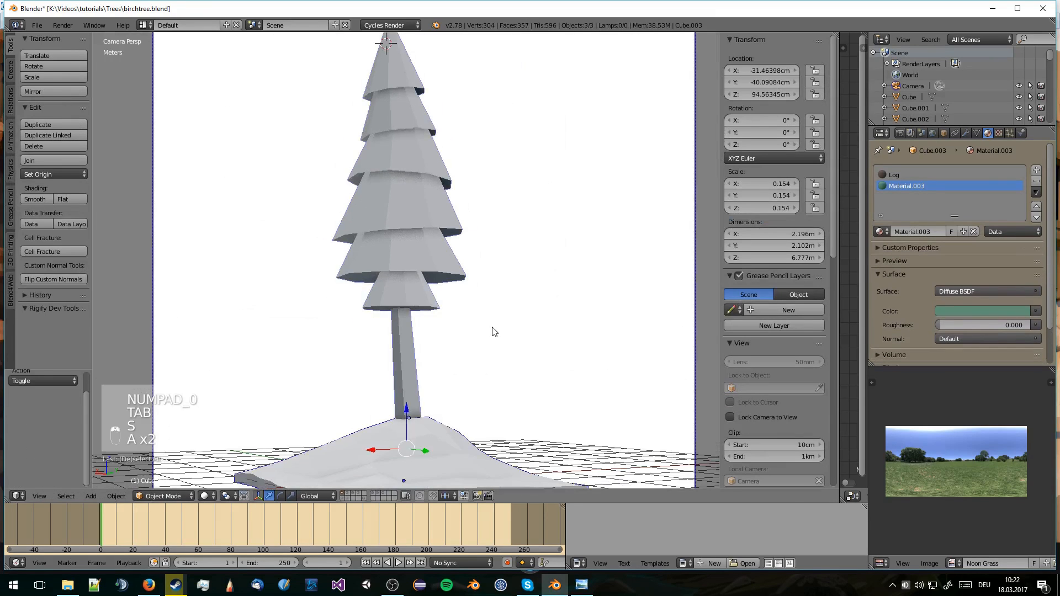
Step: Deselect everything, render the conifer scene and inspect the rendered image
{"action": "key", "text": "a"}
{"action": "key", "text": "a"}
{"action": "key", "text": "a"}
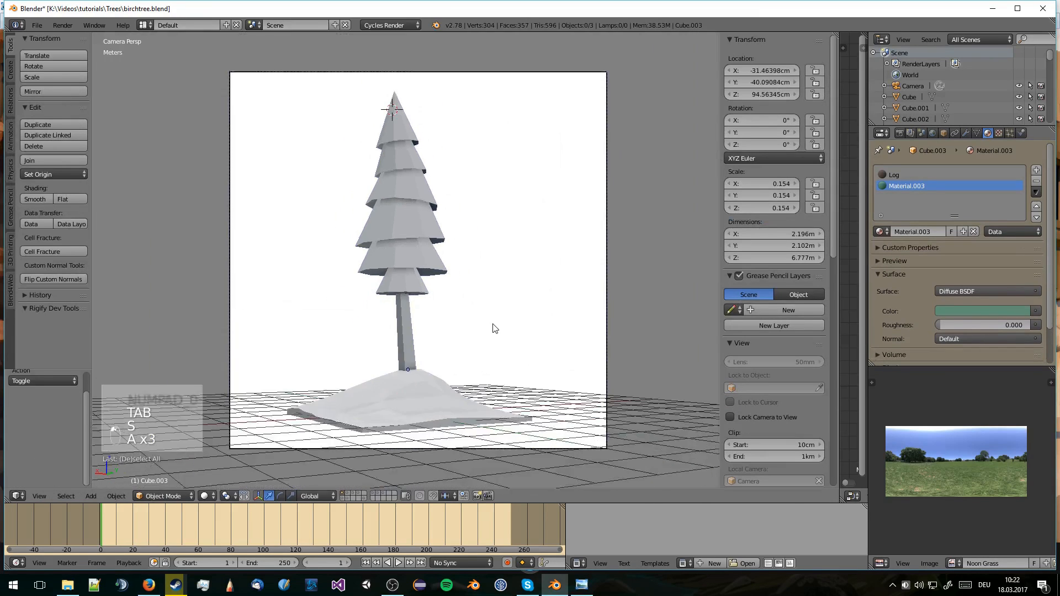
{"action": "key", "text": "F12"}
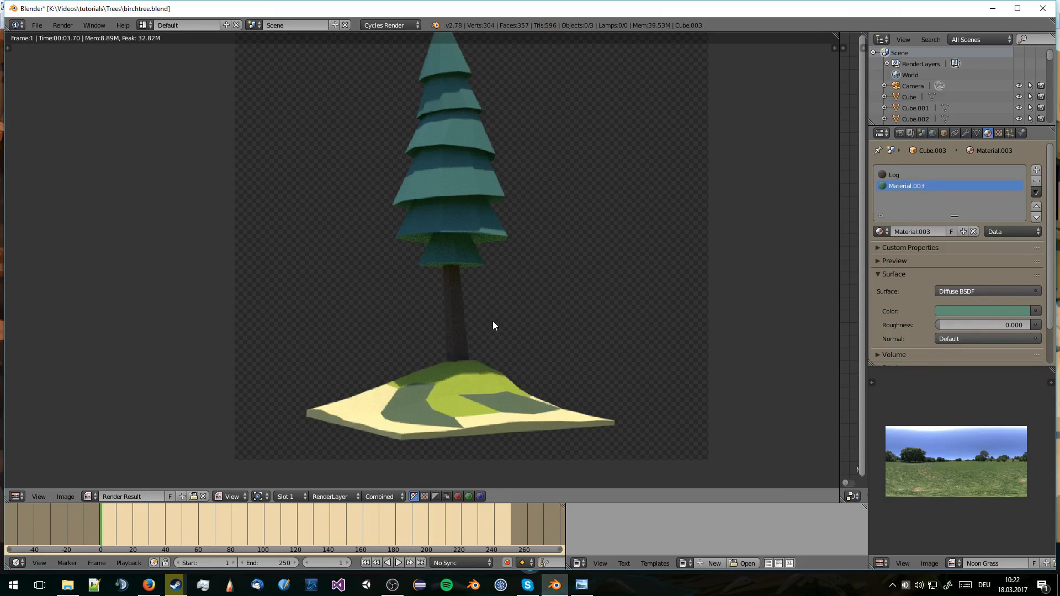
{"action": "scroll", "coordinate": [540, 186], "scroll_direction": "down", "scroll_amount": 2}
{"action": "scroll", "coordinate": [541, 186], "scroll_direction": "up", "scroll_amount": 2}
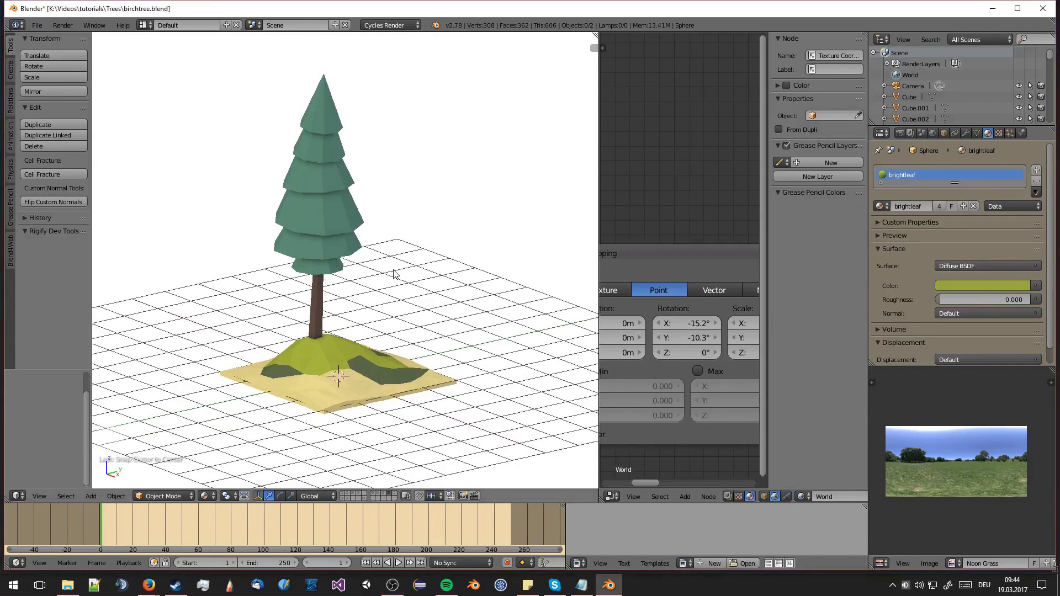
Step: Switch to an empty layer, add a plane at the origin and scale it by 3
{"action": "middle_click_drag", "start_coordinate": [393, 274], "coordinate": [380, 304]}
{"action": "scroll", "coordinate": [371, 345], "scroll_direction": "up", "scroll_amount": 2}
{"action": "middle_click_drag", "start_coordinate": [370, 345], "coordinate": [353, 343]}
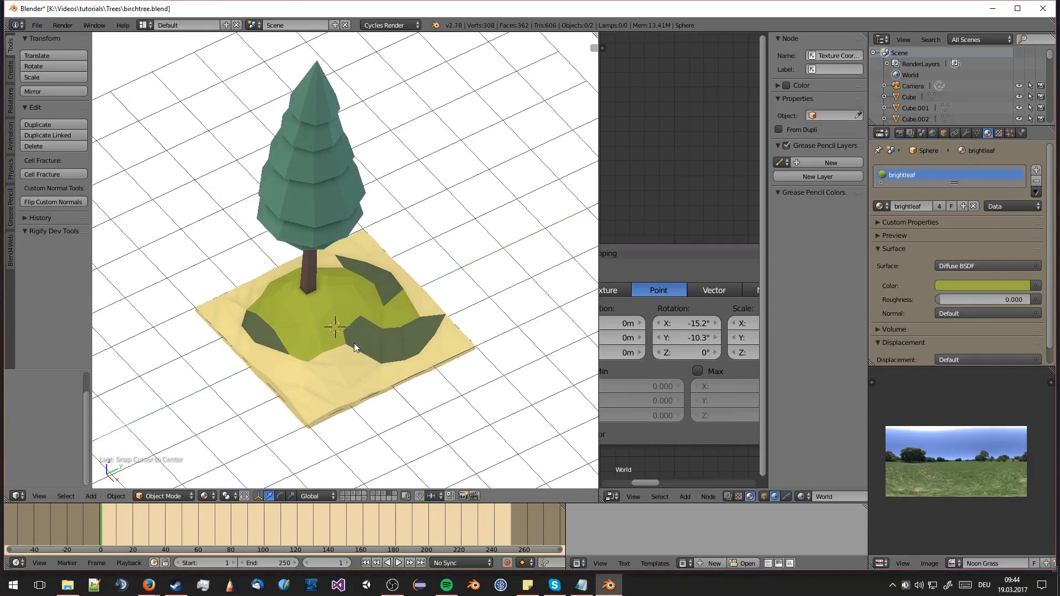
{"action": "left_click", "coordinate": [373, 498]}
{"action": "scroll", "coordinate": [381, 406], "scroll_direction": "up", "scroll_amount": 2}
{"action": "key", "text": "shift+a"}
{"action": "mouse_move", "coordinate": [413, 319]}
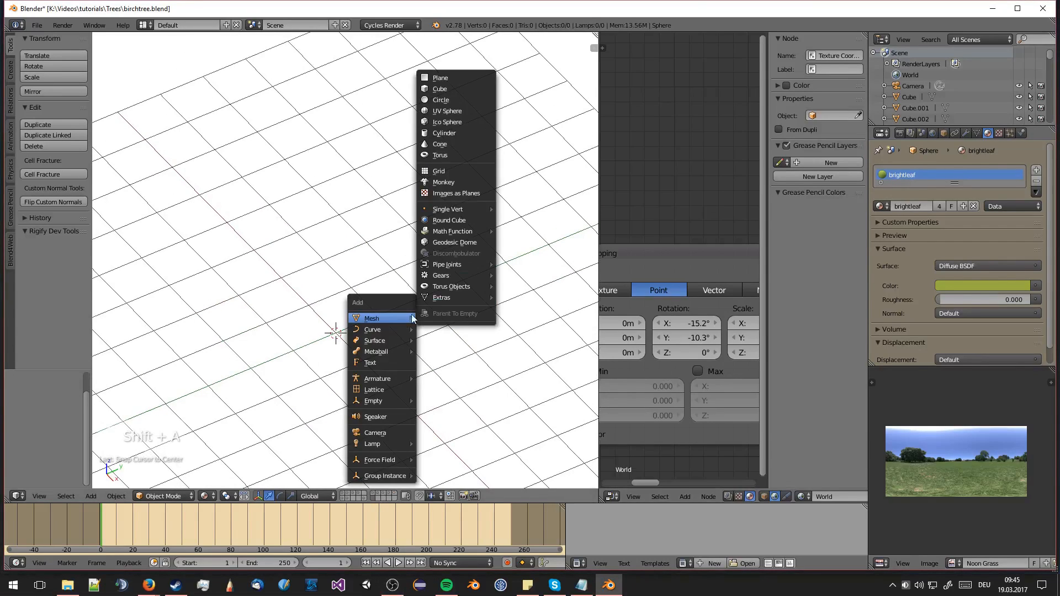
{"action": "left_click", "coordinate": [465, 77]}
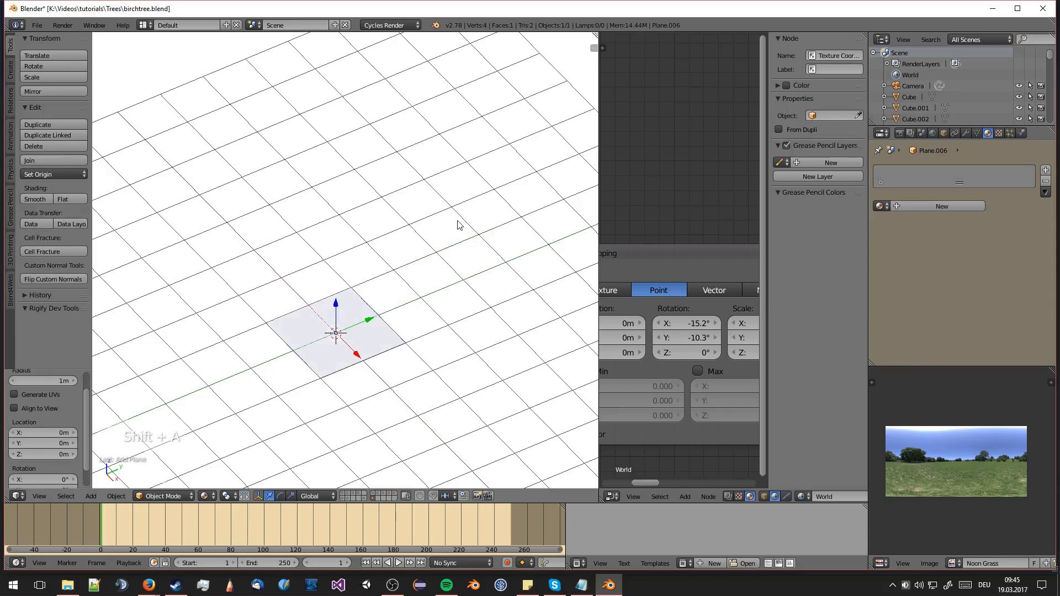
{"action": "key", "text": "s"}
{"action": "key", "text": "3"}
{"action": "key", "text": "Return"}
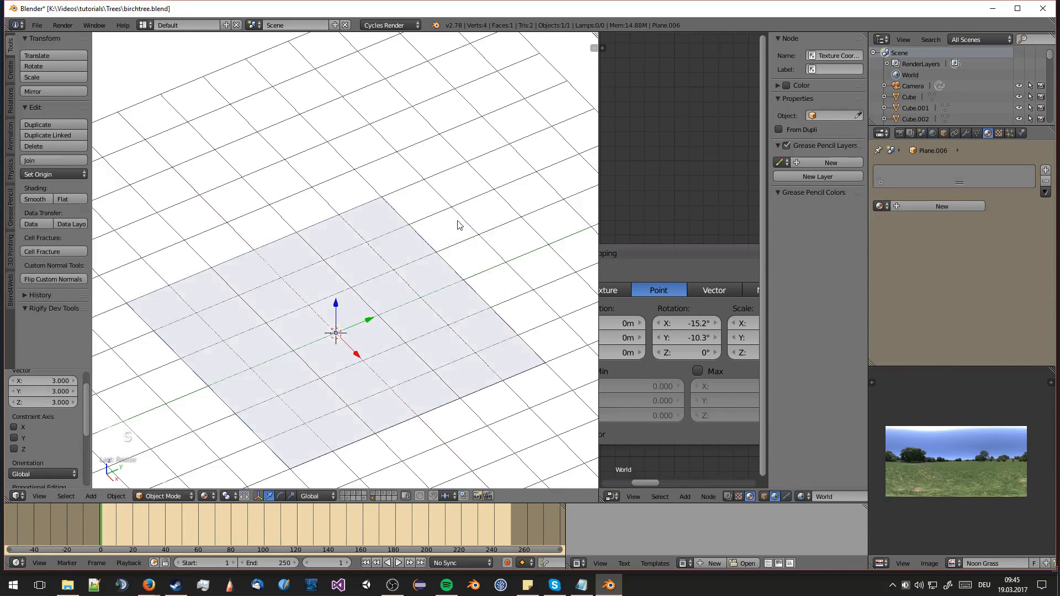
Step: Subdivide the plane with 10 cuts and increase the Fractal value to make its surface slightly uneven
{"action": "middle_click_drag", "start_coordinate": [436, 267], "coordinate": [456, 228], "text": "shift"}
{"action": "key", "text": "Tab"}
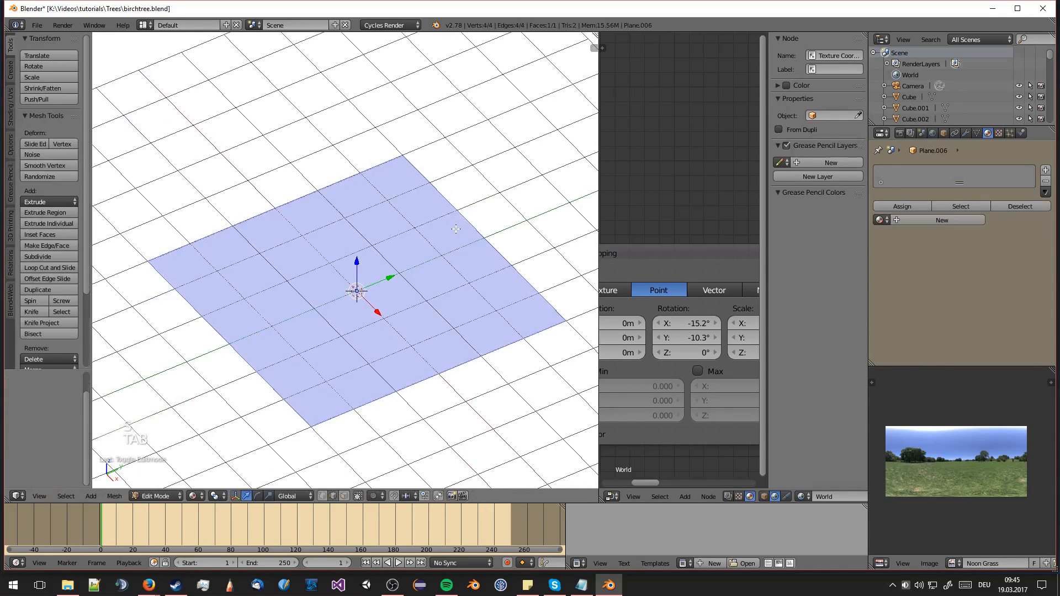
{"action": "key", "text": "w"}
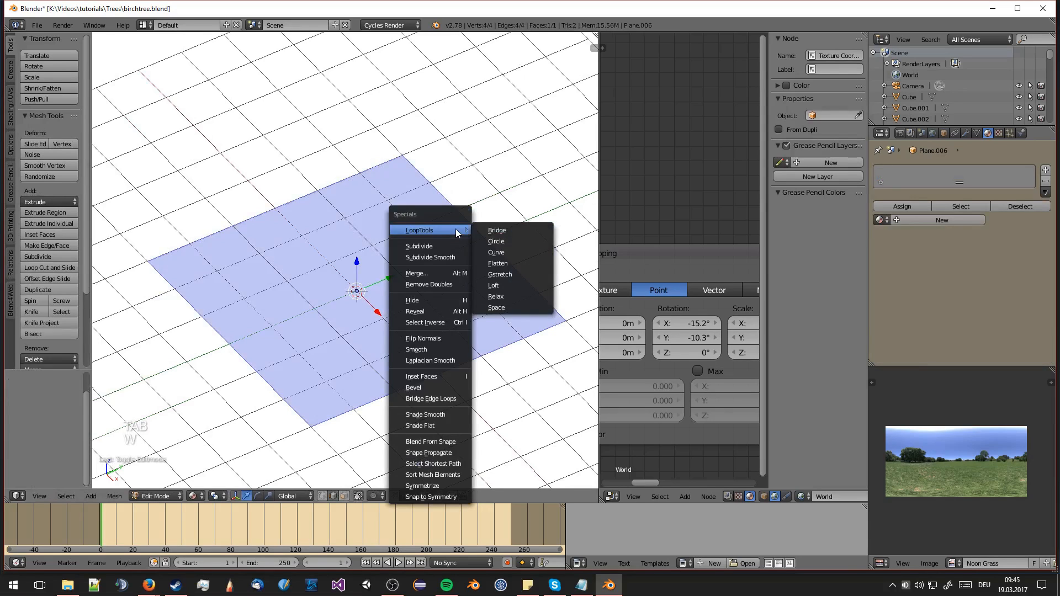
{"action": "left_click", "coordinate": [429, 246]}
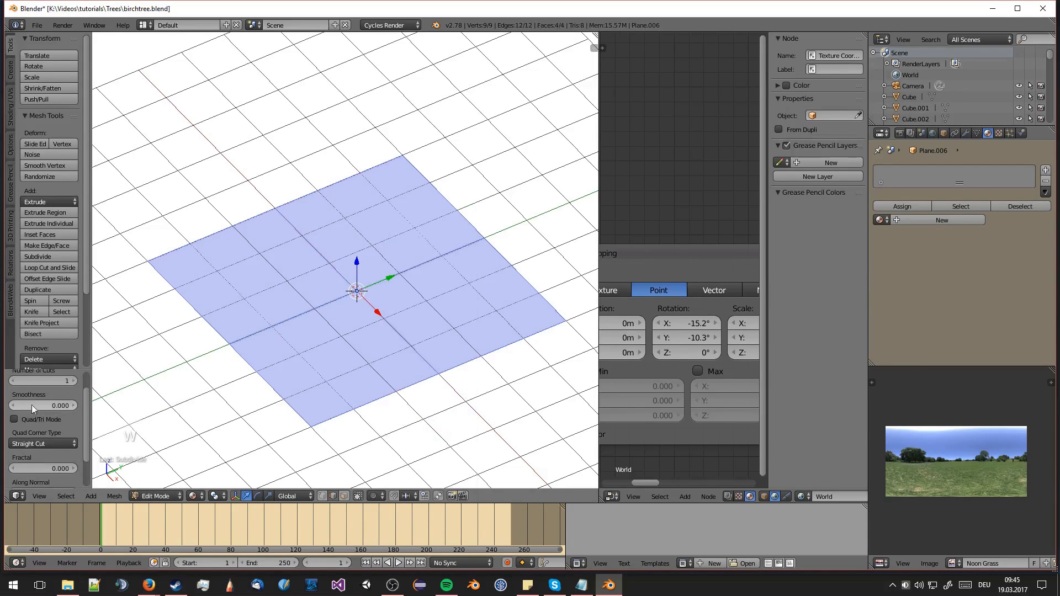
{"action": "left_click_drag", "start_coordinate": [27, 381], "coordinate": [60, 381]}
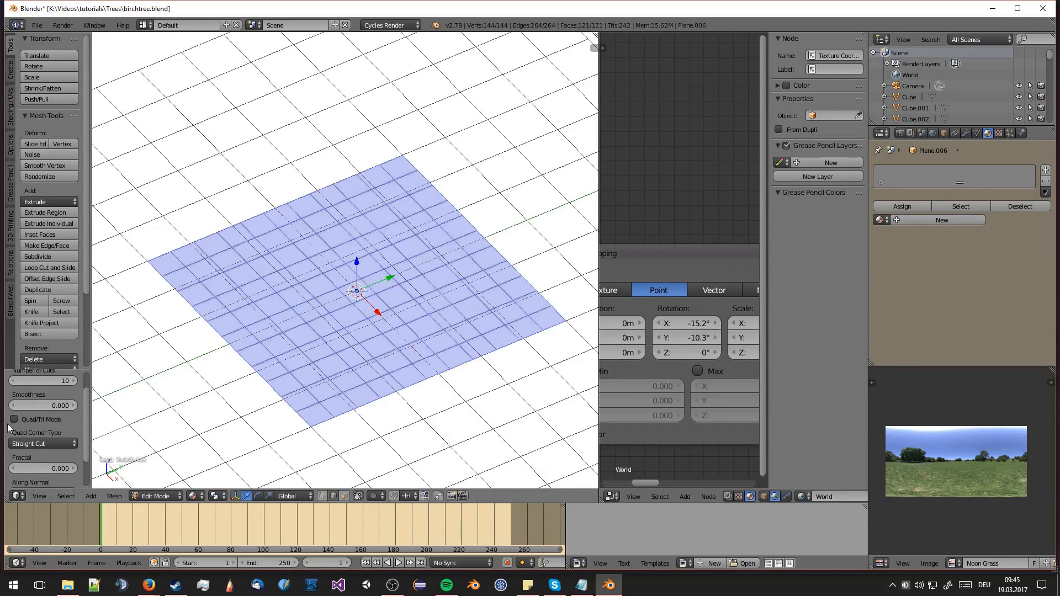
{"action": "scroll", "coordinate": [31, 445], "scroll_direction": "down", "scroll_amount": 3}
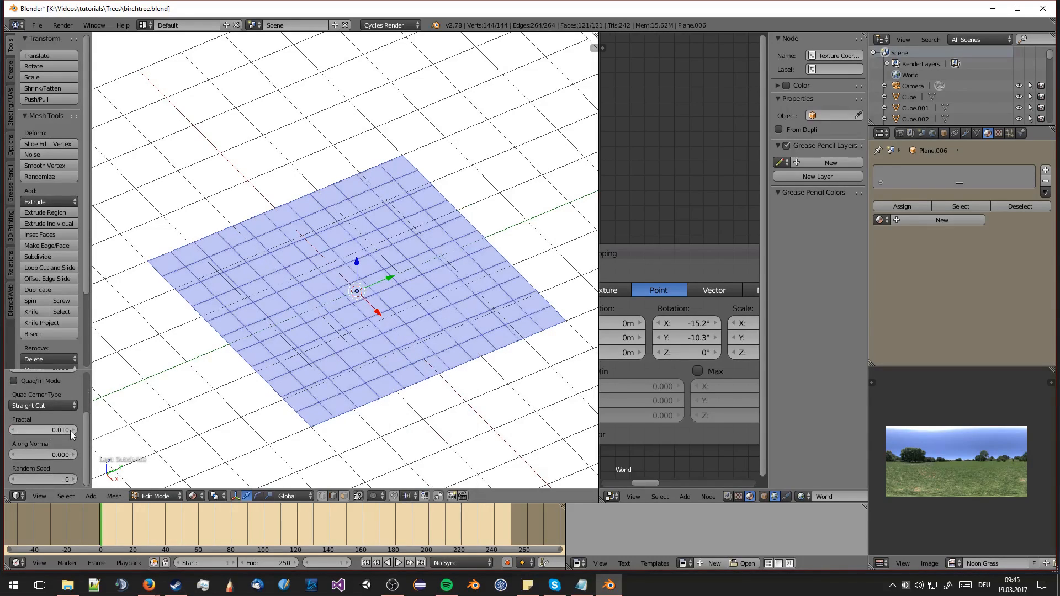
{"action": "left_click_drag", "start_coordinate": [71, 431], "coordinate": [93, 430]}
{"action": "middle_click_drag", "start_coordinate": [451, 271], "coordinate": [386, 342]}
{"action": "key", "text": "Tab"}
{"action": "key", "text": "Tab"}
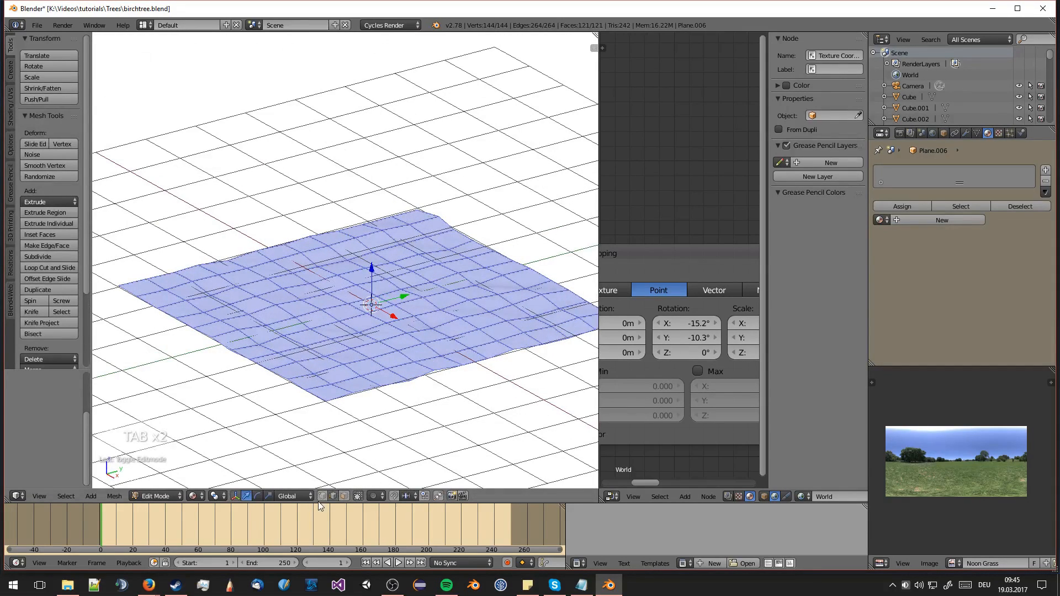
Step: Enable proportional editing and raise a vertex near the plane's centre along Z to form a broad hill
{"action": "right_click", "coordinate": [375, 298]}
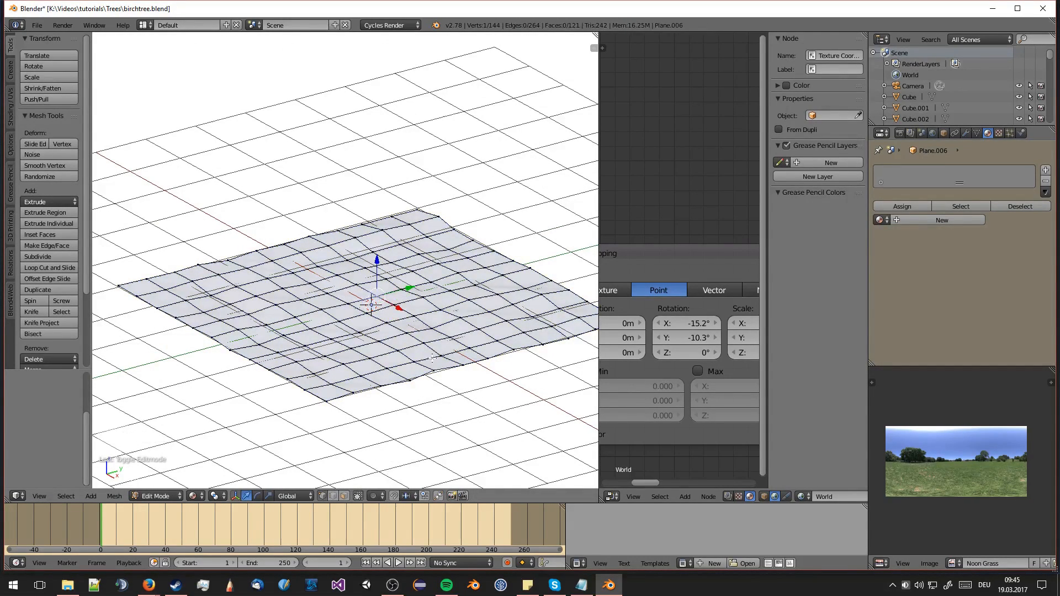
{"action": "key", "text": "o"}
{"action": "scroll", "coordinate": [396, 264], "scroll_direction": "up", "scroll_amount": 1}
{"action": "left_click_drag", "start_coordinate": [383, 267], "coordinate": [375, 188]}
{"action": "scroll", "coordinate": [383, 236], "scroll_direction": "down", "scroll_amount": 8}
{"action": "scroll", "coordinate": [378, 218], "scroll_direction": "down", "scroll_amount": 4}
Step: Raise a vertex near the plane's edge along Z by about 33 cm with smooth falloff at proportional size 1.95
{"action": "middle_click_drag", "start_coordinate": [398, 208], "coordinate": [305, 297]}
{"action": "left_click_drag", "start_coordinate": [305, 297], "coordinate": [277, 232]}
{"action": "scroll", "coordinate": [299, 272], "scroll_direction": "up", "scroll_amount": 6}
{"action": "middle_click_drag", "start_coordinate": [276, 231], "coordinate": [353, 237]}
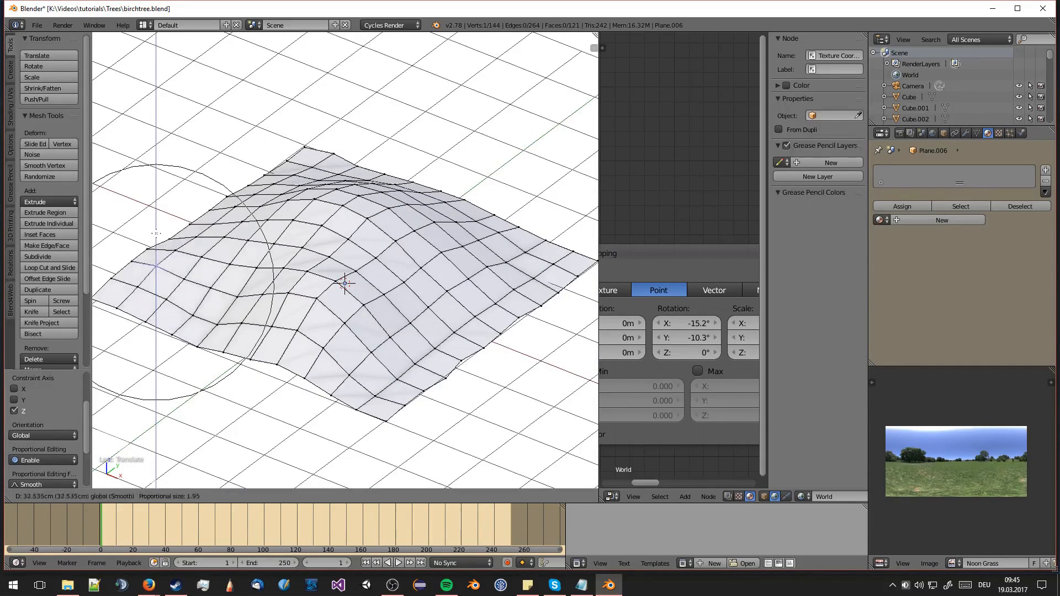
Step: Adjust the height of a vertex near the hill's back edge with proportional editing, and leave edit mode
{"action": "middle_click_drag", "start_coordinate": [150, 252], "coordinate": [221, 191]}
{"action": "right_click", "coordinate": [235, 183]}
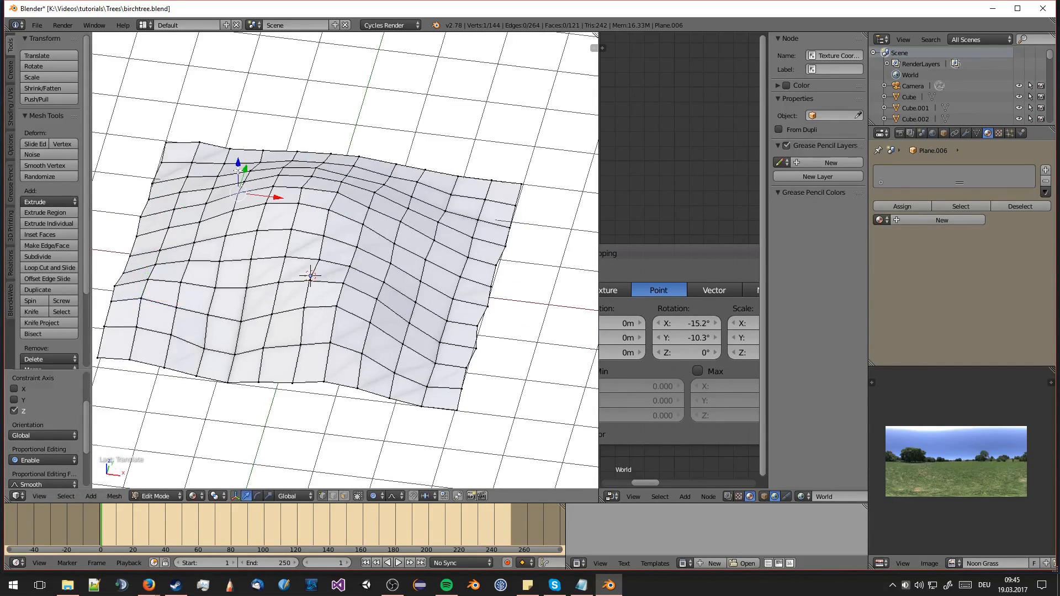
{"action": "right_click", "coordinate": [239, 172]}
{"action": "right_click", "coordinate": [245, 165]}
{"action": "right_click", "coordinate": [224, 168]}
{"action": "left_click_drag", "start_coordinate": [224, 139], "coordinate": [223, 138]}
{"action": "key", "text": "Tab"}
{"action": "middle_click_drag", "start_coordinate": [393, 226], "coordinate": [398, 271]}
{"action": "scroll", "coordinate": [302, 206], "scroll_direction": "up", "scroll_amount": 3}
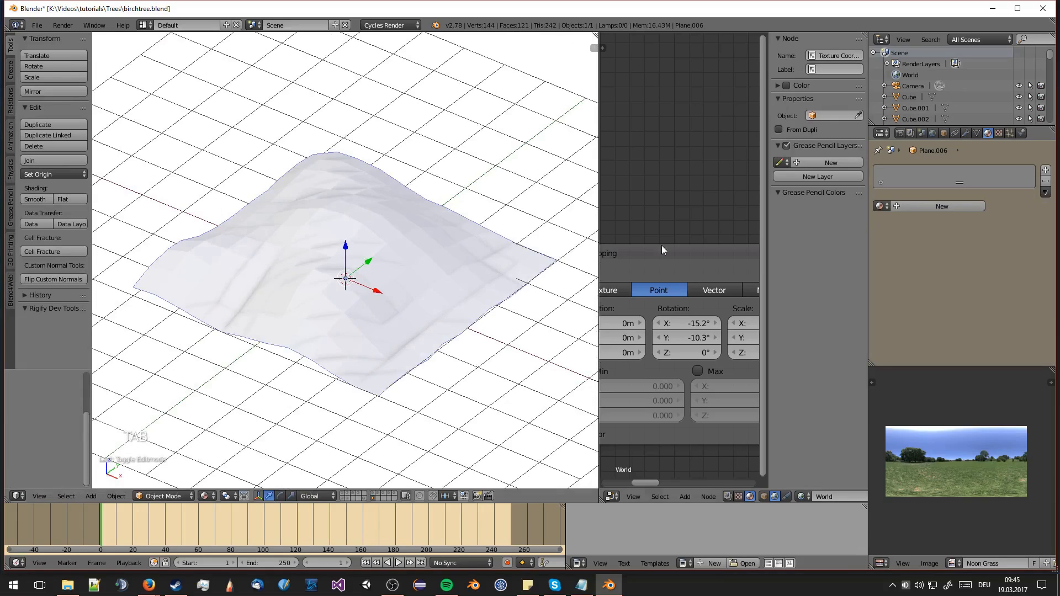
Step: Add a Decimate modifier to the hill plane, set its collapse ratio to about 0.60, and apply it
{"action": "left_click", "coordinate": [964, 133]}
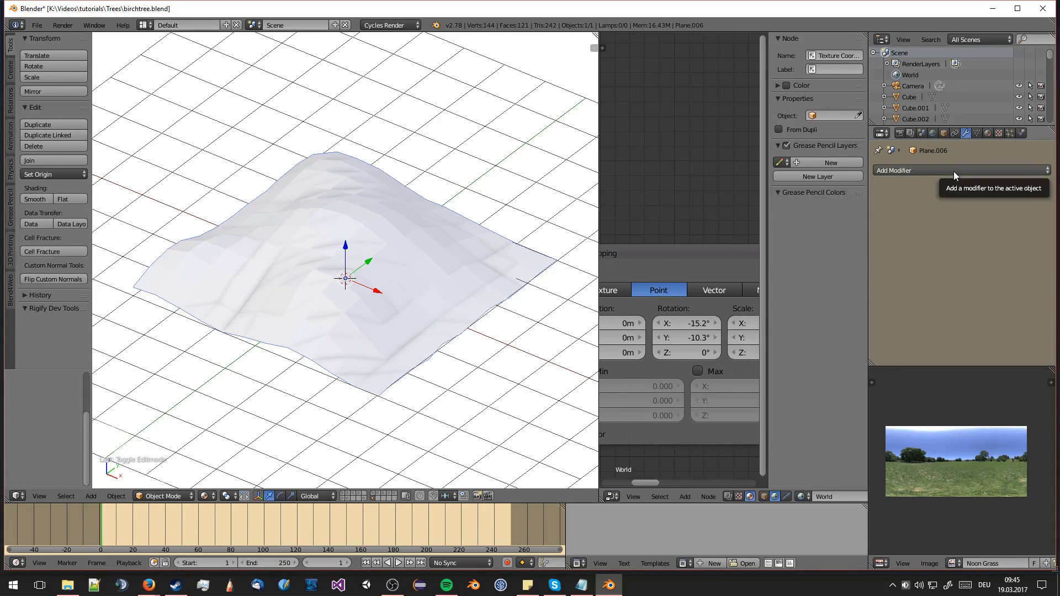
{"action": "left_click", "coordinate": [953, 171]}
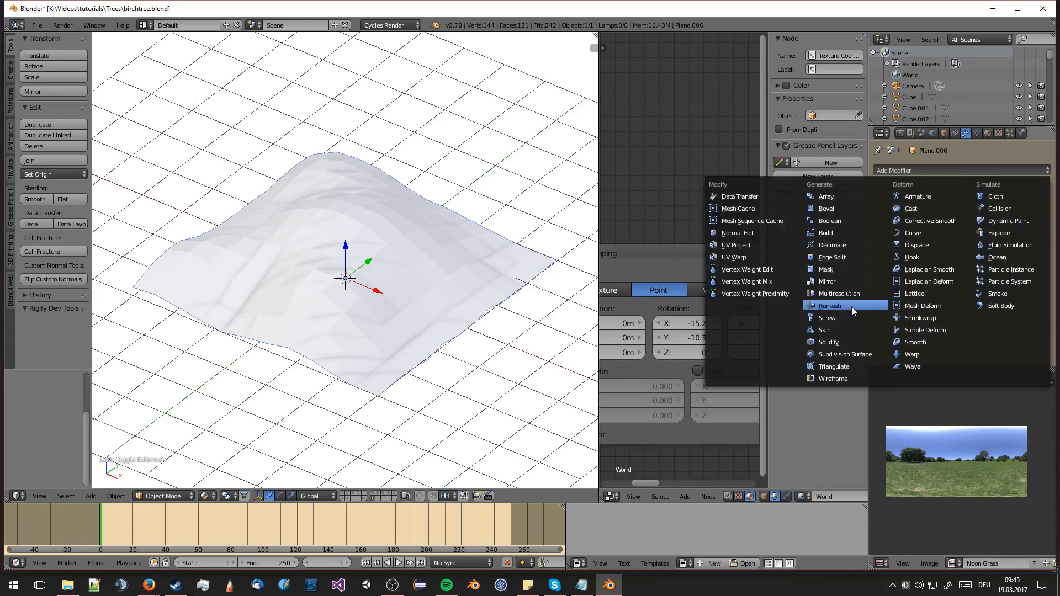
{"action": "left_click", "coordinate": [860, 243]}
{"action": "left_click_drag", "start_coordinate": [1021, 234], "coordinate": [981, 234]}
{"action": "middle_click_drag", "start_coordinate": [361, 175], "coordinate": [342, 199]}
{"action": "scroll", "coordinate": [343, 199], "scroll_direction": "up", "scroll_amount": 6}
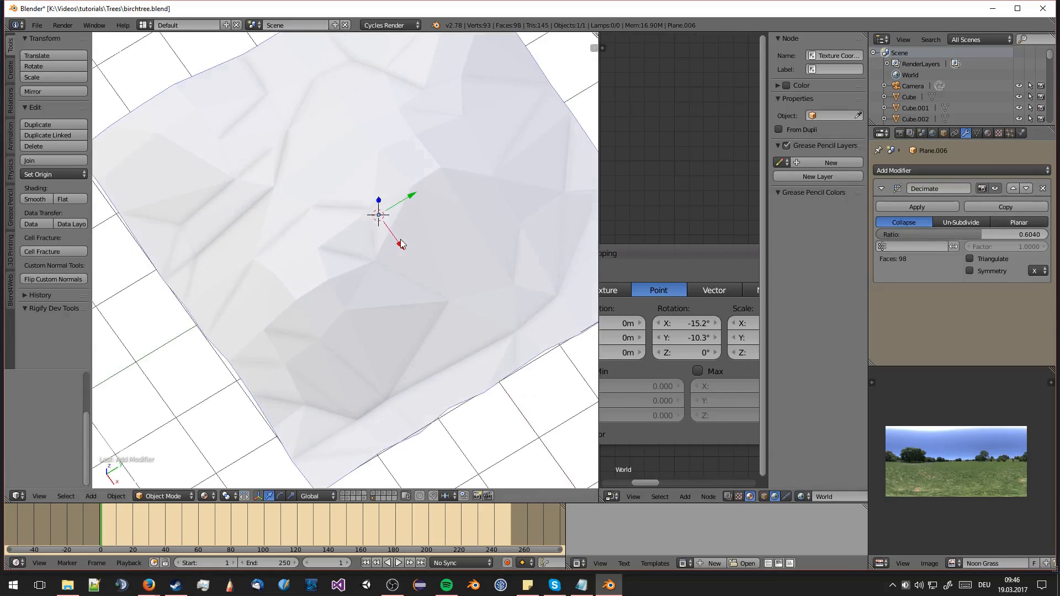
{"action": "scroll", "coordinate": [398, 256], "scroll_direction": "down", "scroll_amount": 4}
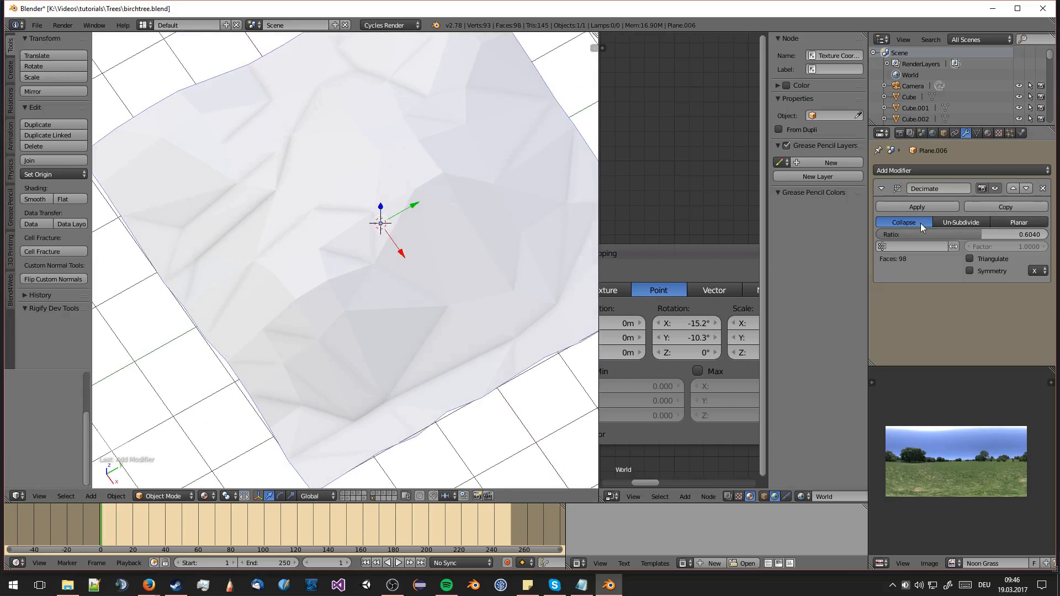
{"action": "left_click_drag", "start_coordinate": [986, 234], "coordinate": [983, 234]}
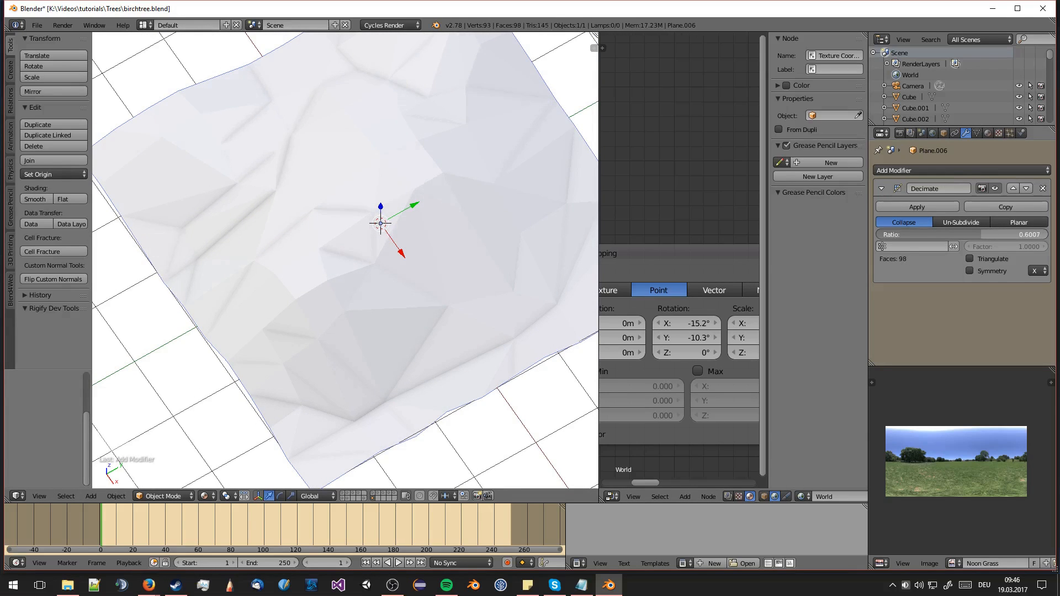
{"action": "left_click", "coordinate": [923, 207]}
Step: Select the hill's entire mesh in edit mode and extrude it downward by about 2.59 m
{"action": "key", "text": "Tab"}
{"action": "middle_click_drag", "start_coordinate": [519, 274], "coordinate": [367, 197]}
{"action": "scroll", "coordinate": [428, 246], "scroll_direction": "down", "scroll_amount": 4}
{"action": "key", "text": "a"}
{"action": "key", "text": "a"}
{"action": "key", "text": "a"}
{"action": "key", "text": "a"}
{"action": "key", "text": "e"}
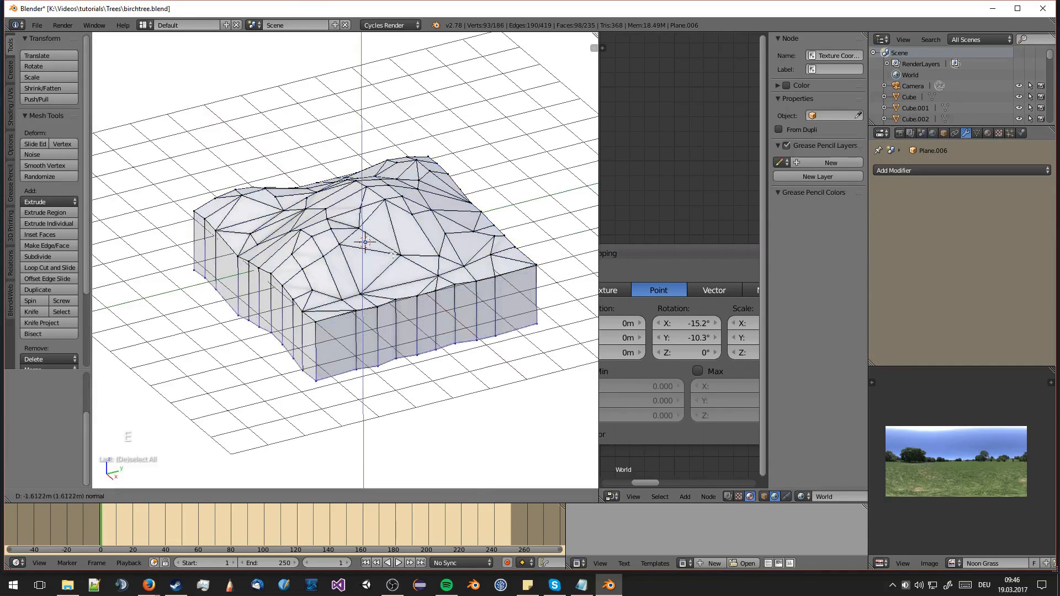
{"action": "left_click", "coordinate": [395, 286]}
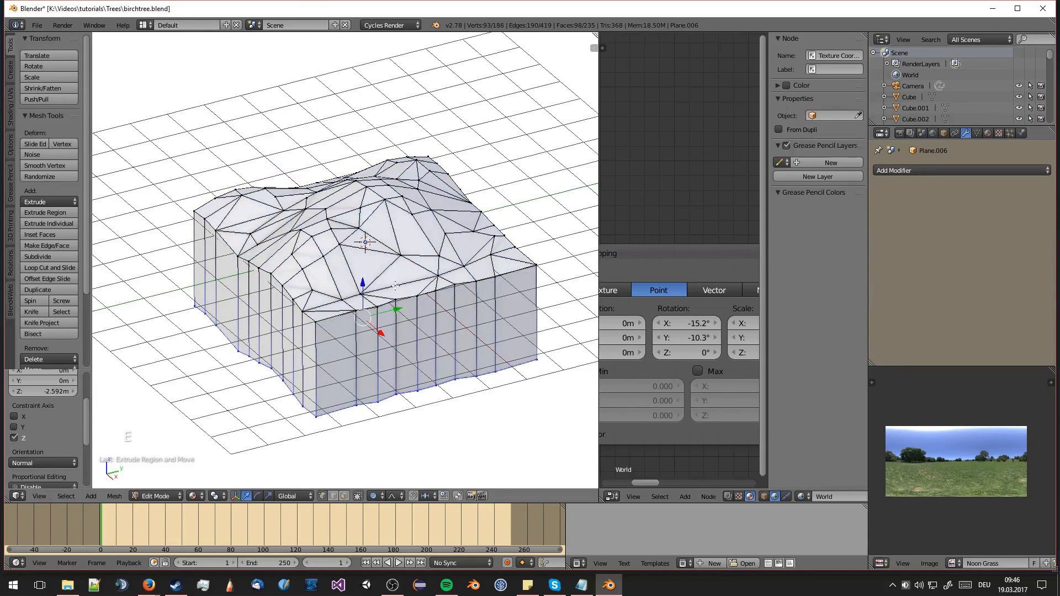
Step: Turn off proportional editing and scale the extruded bottom vertices along Z until the underside is flat
{"action": "key", "text": "o"}
{"action": "key", "text": "o"}
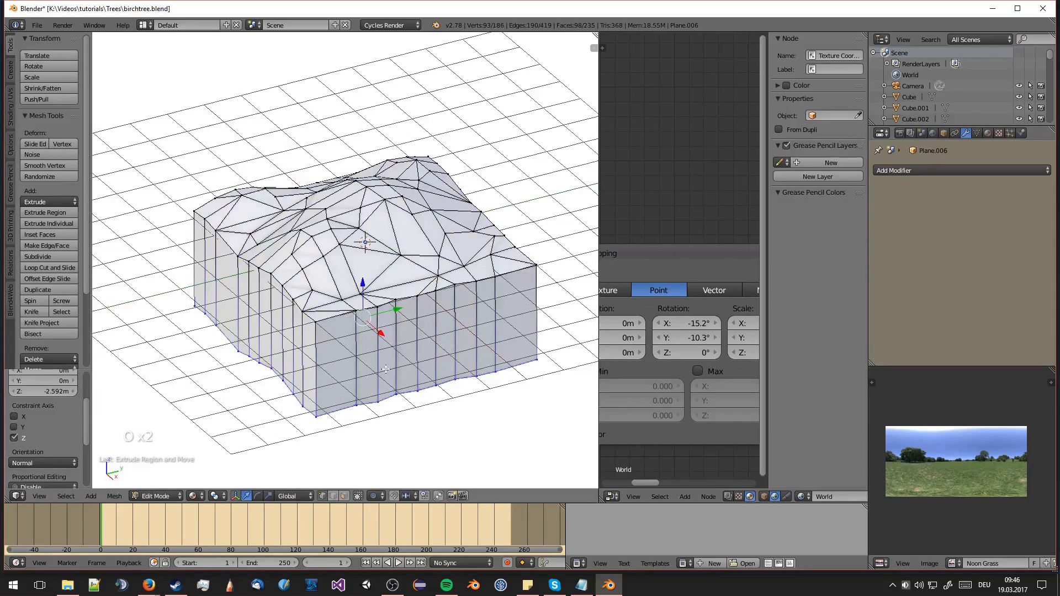
{"action": "middle_click_drag", "start_coordinate": [385, 368], "coordinate": [402, 351]}
{"action": "key", "text": "s"}
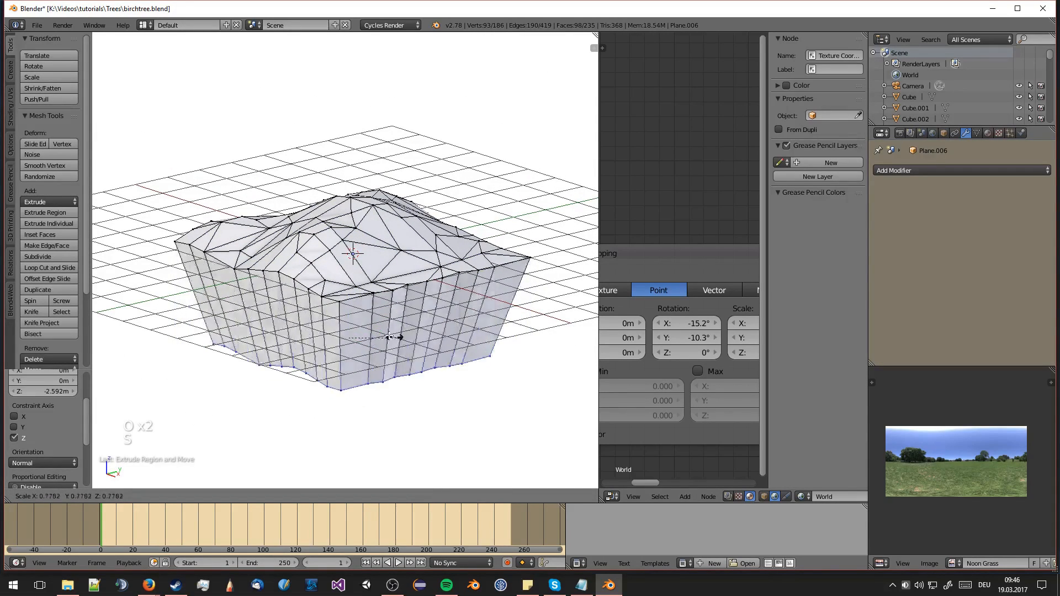
{"action": "key", "text": "z"}
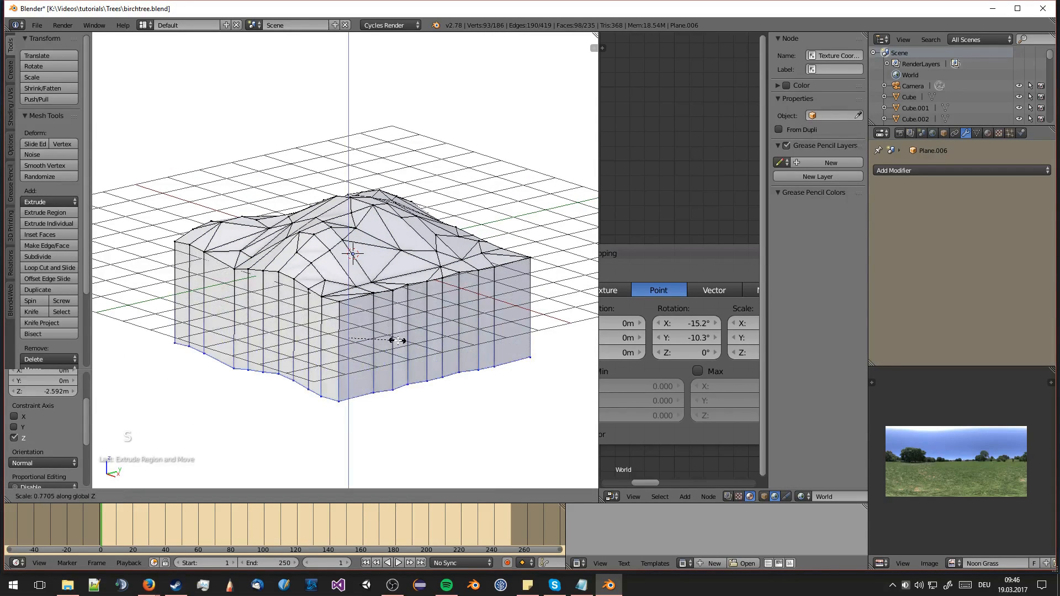
{"action": "left_click", "coordinate": [397, 341]}
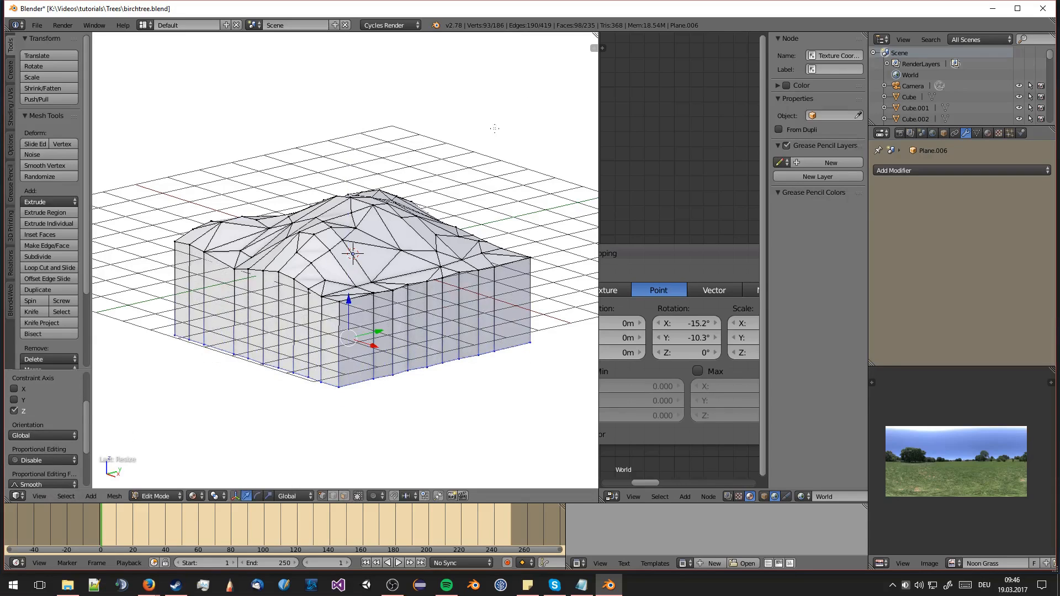
Step: Raise the flat underside along Z by about 2 m to leave a thin base, and leave edit mode
{"action": "key", "text": "g"}
{"action": "key", "text": "z"}
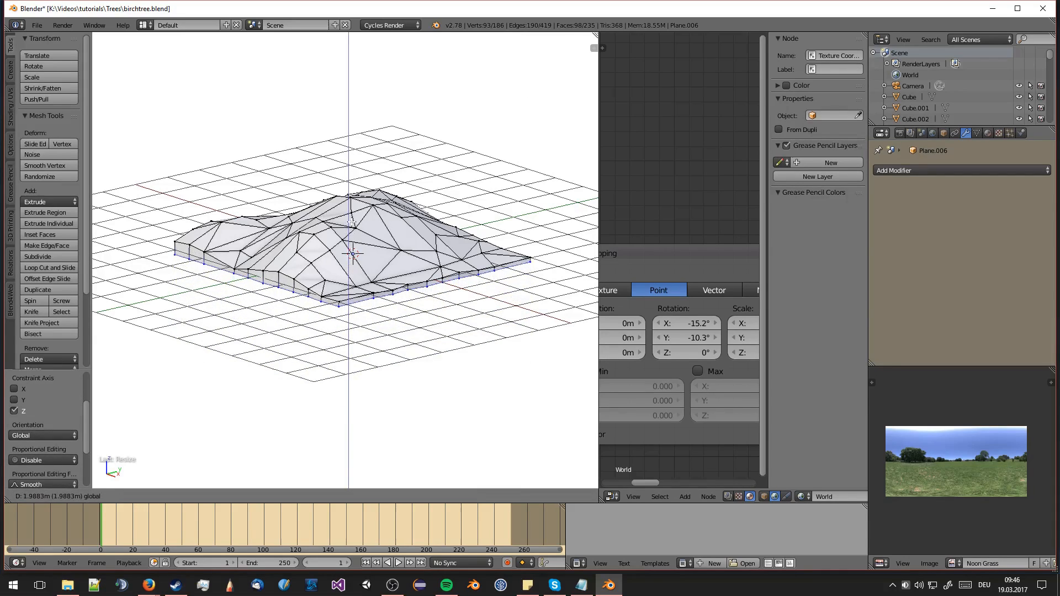
{"action": "left_click", "coordinate": [408, 279]}
{"action": "key", "text": "Tab"}
{"action": "middle_click_drag", "start_coordinate": [387, 265], "coordinate": [454, 250]}
{"action": "scroll", "coordinate": [448, 328], "scroll_direction": "up", "scroll_amount": 2}
{"action": "scroll", "coordinate": [448, 328], "scroll_direction": "down", "scroll_amount": 4}
{"action": "middle_click_drag", "start_coordinate": [448, 328], "coordinate": [411, 379]}
{"action": "scroll", "coordinate": [432, 370], "scroll_direction": "up", "scroll_amount": 4}
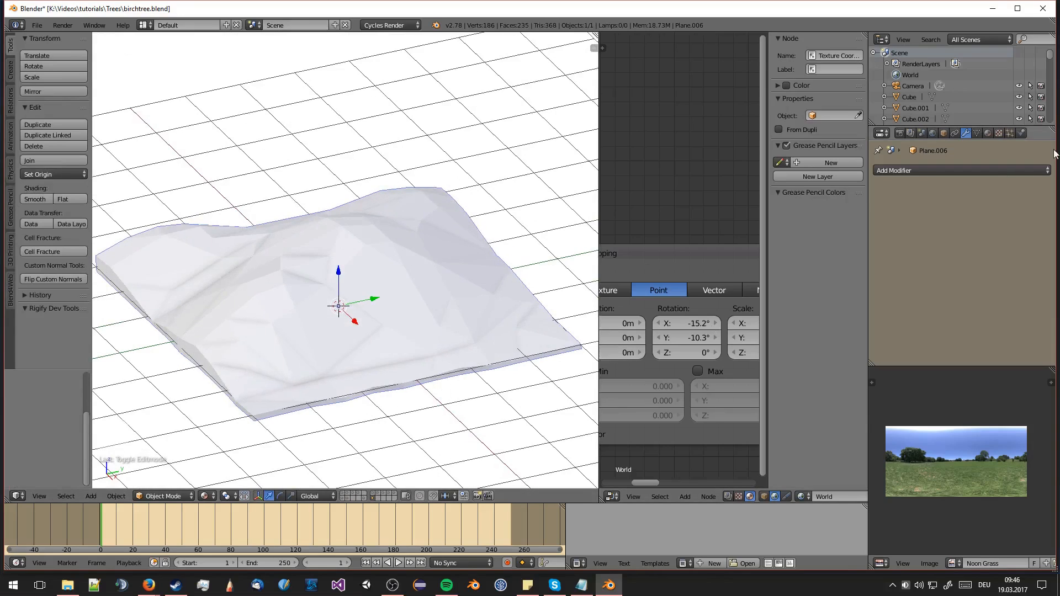
Step: Assign the existing Sand material to the hill and check its colour on the surface
{"action": "left_click", "coordinate": [987, 133]}
{"action": "left_click", "coordinate": [882, 206]}
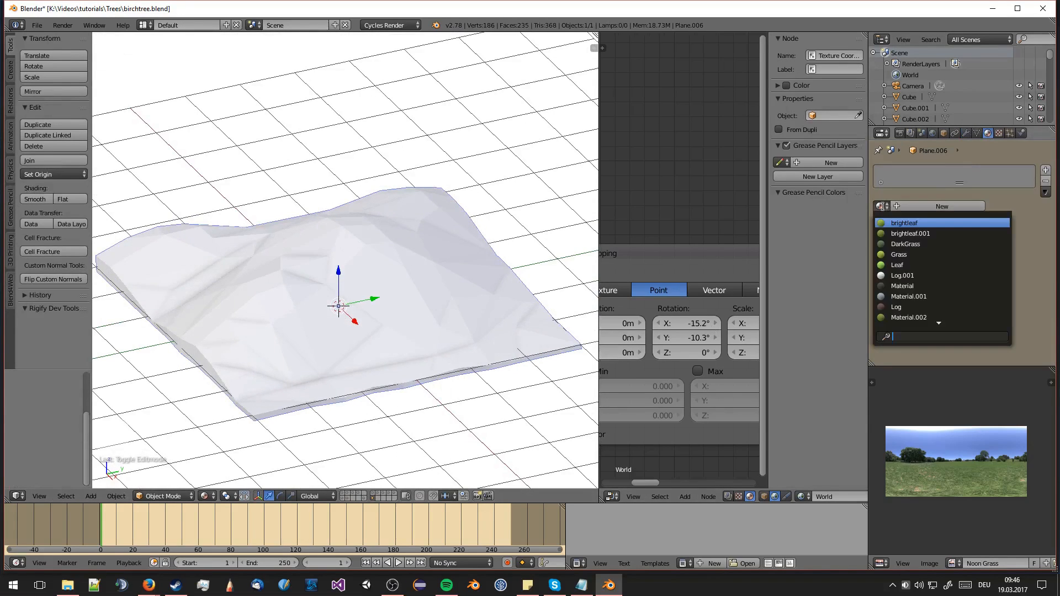
{"action": "type", "text": "sa"}
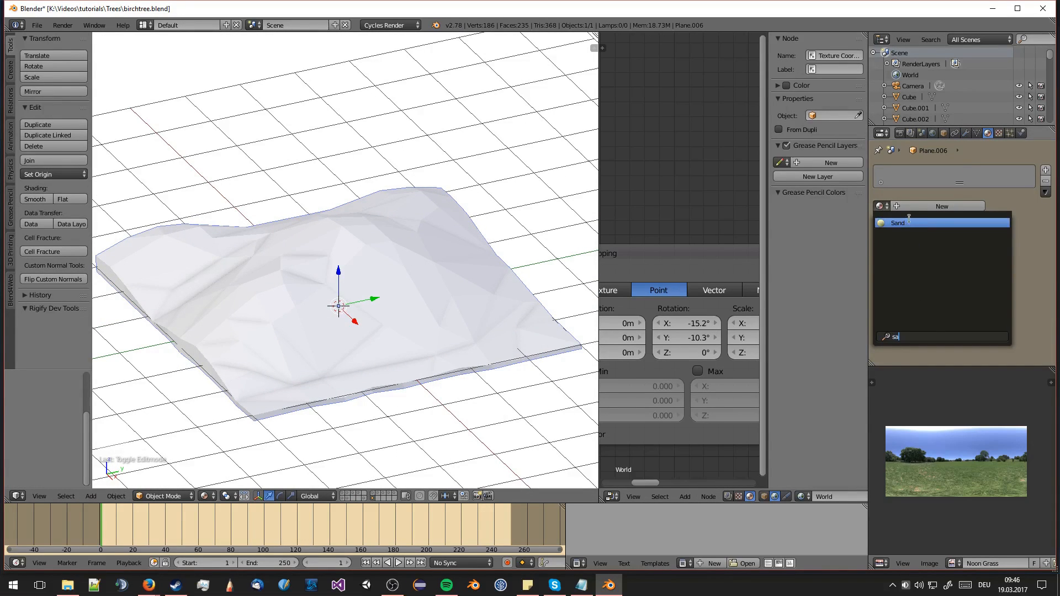
{"action": "left_click", "coordinate": [909, 222]}
{"action": "middle_click_drag", "start_coordinate": [431, 232], "coordinate": [458, 182]}
{"action": "left_click", "coordinate": [955, 286]}
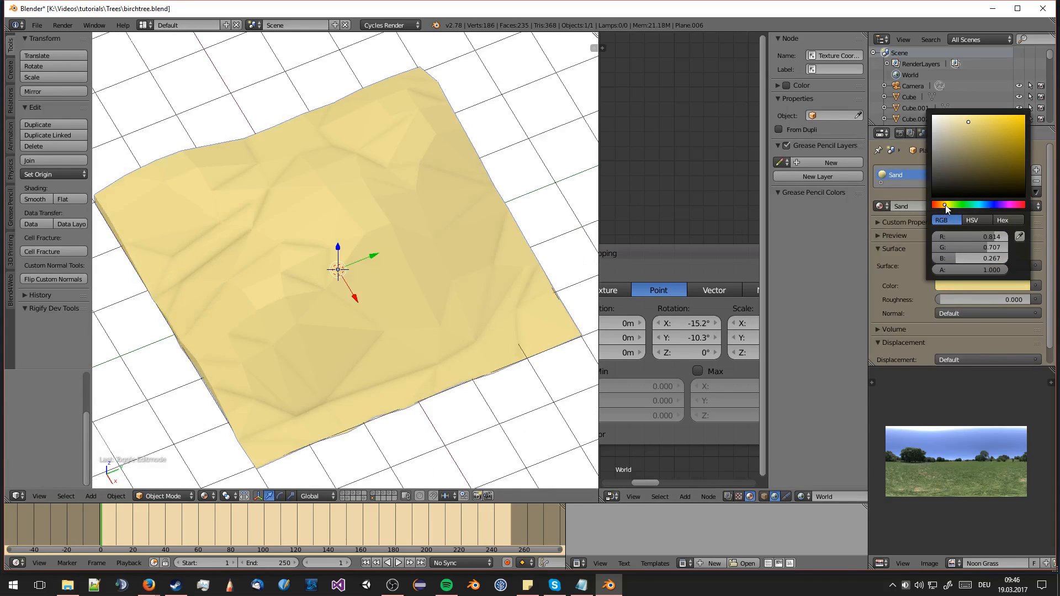
{"action": "mouse_move", "coordinate": [456, 269]}
{"action": "middle_mouse_down"}
{"action": "mouse_move", "coordinate": [452, 230]}
{"action": "mouse_move", "coordinate": [459, 289]}
{"action": "middle_mouse_up"}
{"action": "scroll", "coordinate": [453, 233], "scroll_direction": "up", "scroll_amount": 4}
{"action": "left_click", "coordinate": [967, 285]}
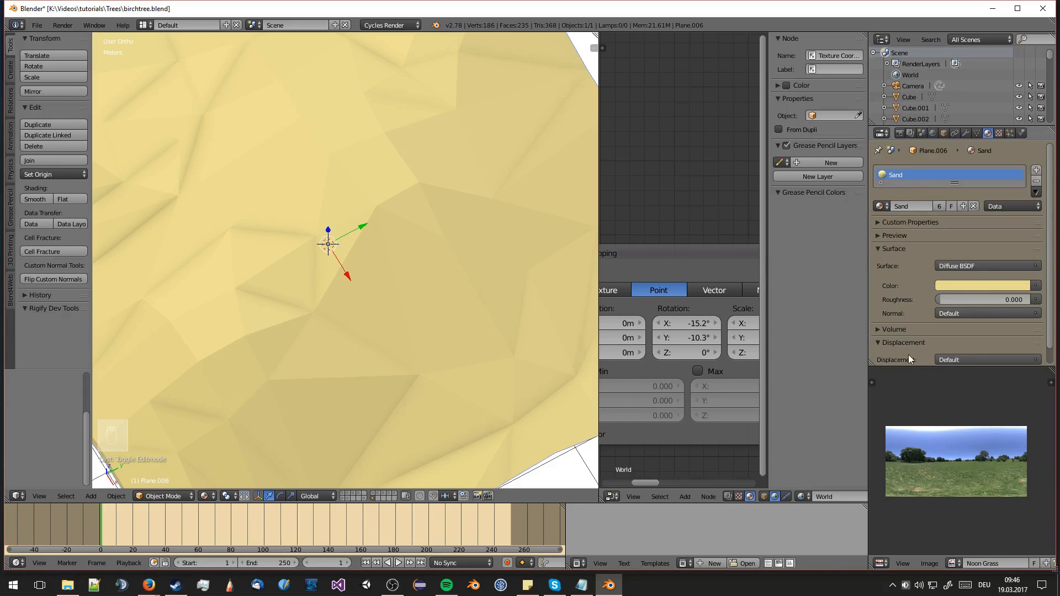
{"action": "scroll", "coordinate": [471, 236], "scroll_direction": "down", "scroll_amount": 5}
{"action": "middle_click_drag", "start_coordinate": [472, 236], "coordinate": [451, 207]}
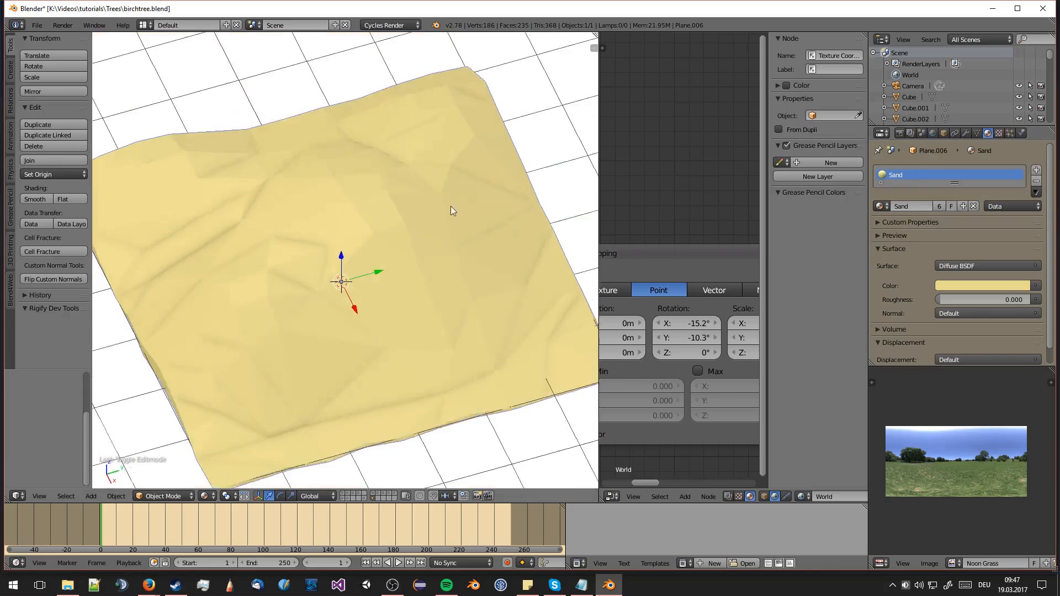
Step: Add two more material slots to the hill, using the existing Grass and DarkGrass materials
{"action": "left_click", "coordinate": [1036, 170]}
{"action": "left_click", "coordinate": [882, 232]}
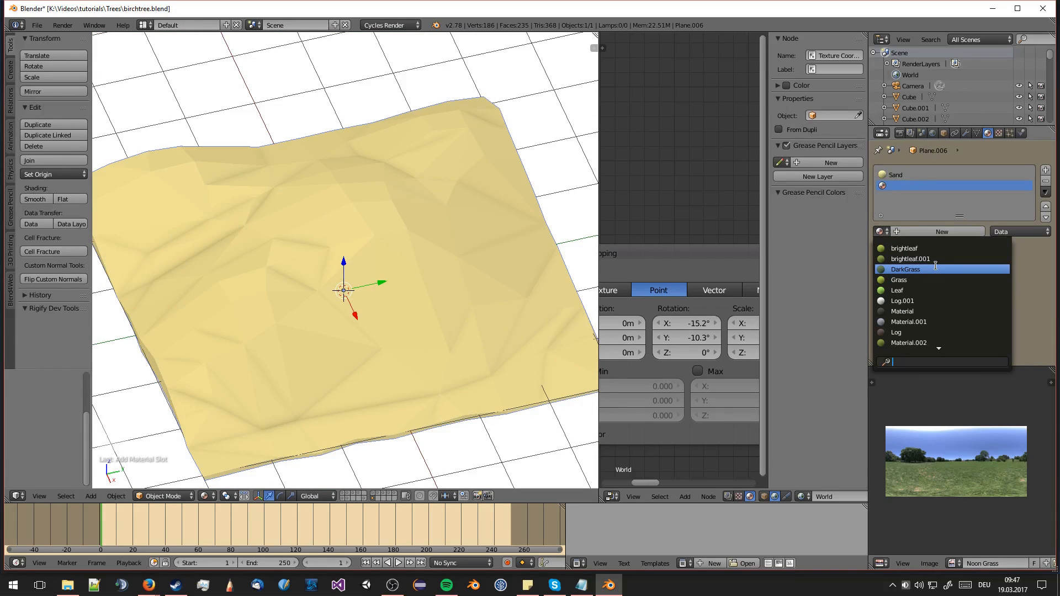
{"action": "left_click", "coordinate": [898, 280]}
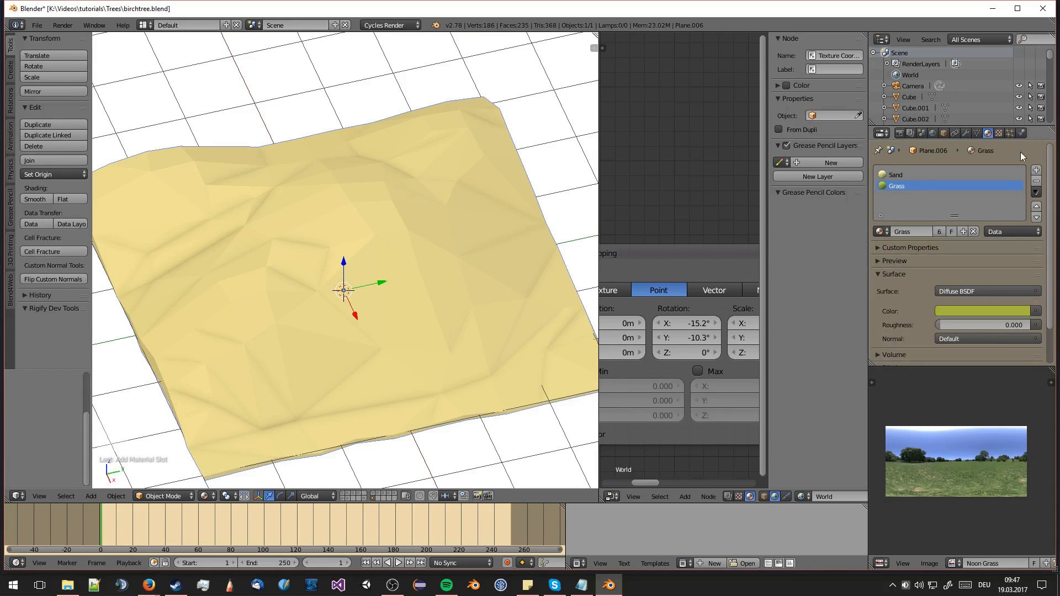
{"action": "left_click", "coordinate": [1045, 170]}
{"action": "left_click", "coordinate": [881, 233]}
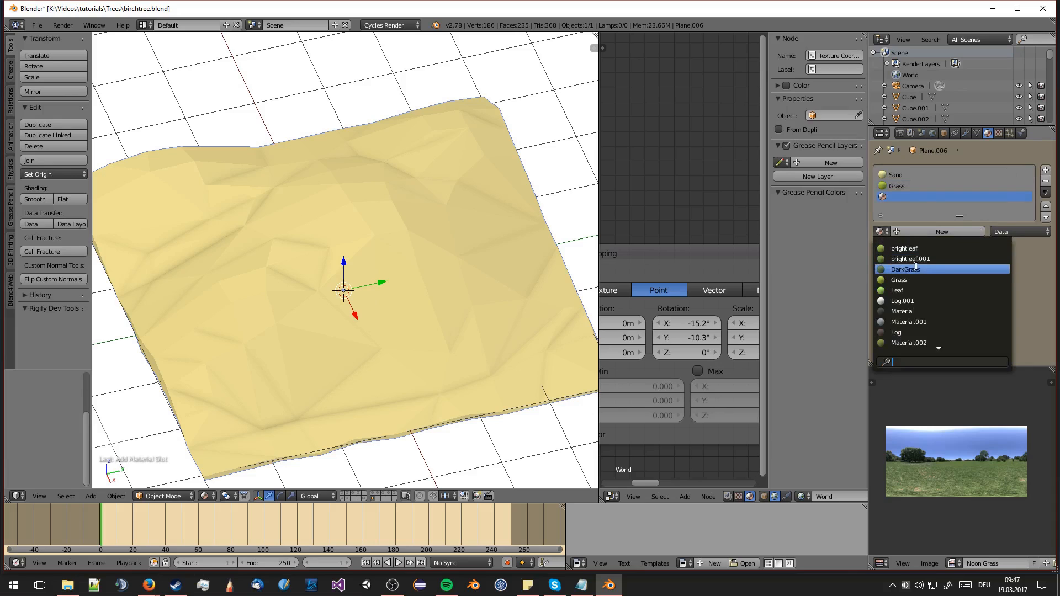
{"action": "left_click", "coordinate": [933, 269]}
Step: Enter edit mode on the hill, clear the selection, and switch to face selection
{"action": "key", "text": "Tab"}
{"action": "scroll", "coordinate": [351, 482], "scroll_direction": "down", "scroll_amount": 2}
{"action": "key", "text": "a"}
{"action": "key", "text": "a"}
{"action": "key", "text": "a"}
{"action": "key", "text": "a"}
{"action": "key", "text": "a"}
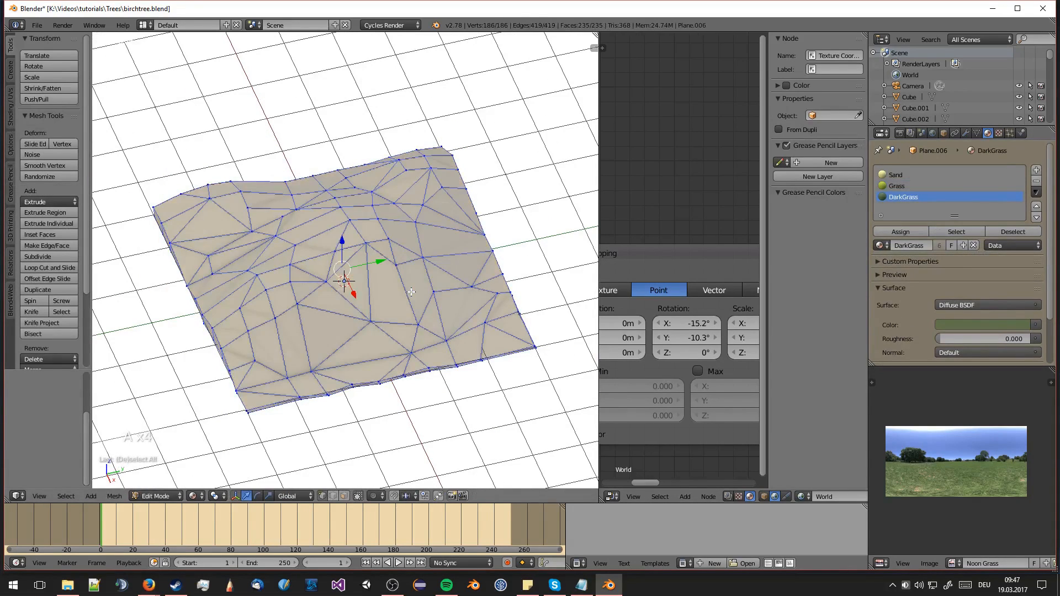
{"action": "left_click", "coordinate": [344, 496]}
{"action": "middle_click_drag", "start_coordinate": [347, 387], "coordinate": [309, 349]}
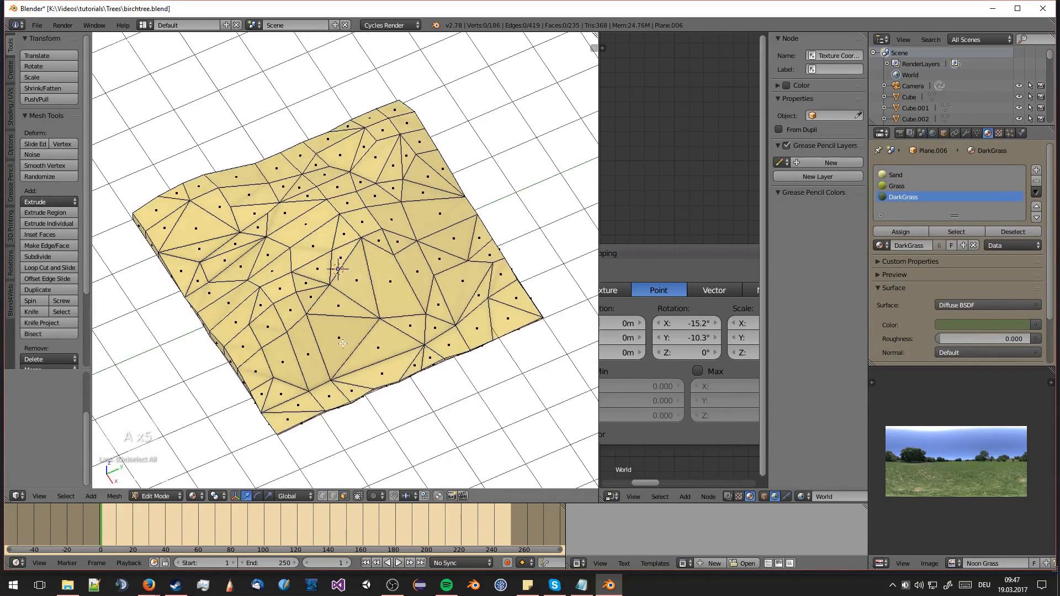
Step: Circle-select the hill's top faces except a strip along the front and one corner, and assign them the Grass material
{"action": "key", "text": "c"}
{"action": "mouse_move", "coordinate": [309, 349]}
{"action": "left_mouse_down"}
{"action": "mouse_move", "coordinate": [265, 237]}
{"action": "mouse_move", "coordinate": [403, 253]}
{"action": "mouse_move", "coordinate": [405, 288]}
{"action": "mouse_move", "coordinate": [423, 238]}
{"action": "mouse_move", "coordinate": [378, 227]}
{"action": "left_mouse_up"}
{"action": "right_click", "coordinate": [378, 227]}
{"action": "mouse_move", "coordinate": [378, 227]}
{"action": "middle_mouse_down"}
{"action": "mouse_move", "coordinate": [369, 166]}
{"action": "mouse_move", "coordinate": [326, 170]}
{"action": "mouse_move", "coordinate": [424, 211]}
{"action": "mouse_move", "coordinate": [370, 328]}
{"action": "middle_mouse_up"}
{"action": "key", "text": "c"}
{"action": "mouse_move", "coordinate": [370, 329]}
{"action": "left_mouse_down"}
{"action": "mouse_move", "coordinate": [475, 359]}
{"action": "mouse_move", "coordinate": [440, 346]}
{"action": "mouse_move", "coordinate": [513, 300]}
{"action": "left_mouse_up"}
{"action": "right_click", "coordinate": [513, 300]}
{"action": "mouse_move", "coordinate": [513, 301]}
{"action": "middle_mouse_down"}
{"action": "mouse_move", "coordinate": [526, 292]}
{"action": "mouse_move", "coordinate": [522, 221]}
{"action": "middle_mouse_up"}
{"action": "key", "text": "c"}
{"action": "left_click", "coordinate": [525, 293]}
{"action": "right_click", "coordinate": [525, 293]}
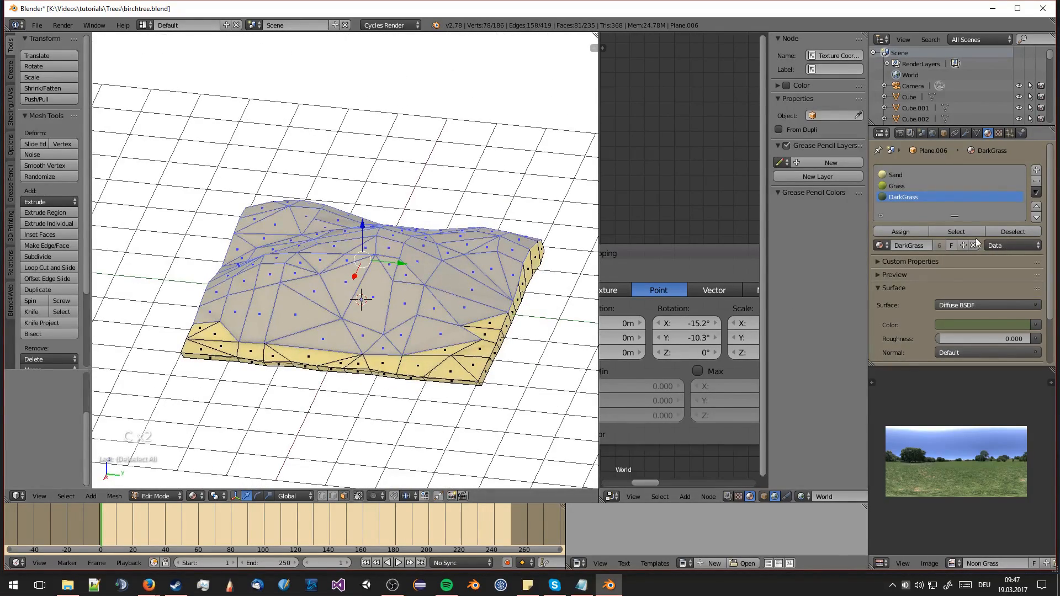
{"action": "left_click", "coordinate": [897, 186]}
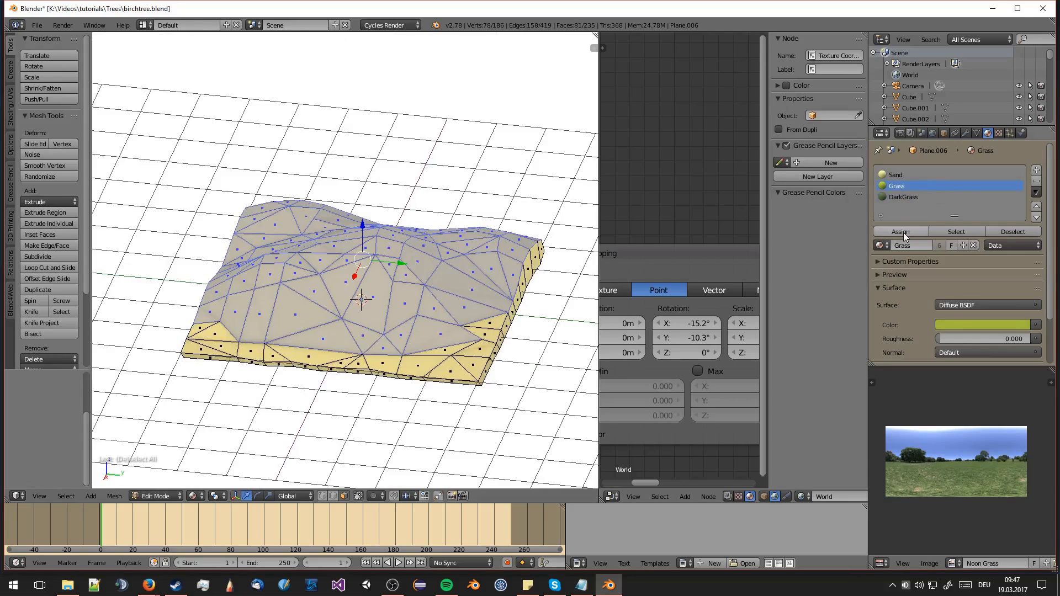
{"action": "left_click", "coordinate": [901, 232]}
{"action": "key", "text": "Tab"}
{"action": "middle_click_drag", "start_coordinate": [425, 273], "coordinate": [523, 320]}
{"action": "scroll", "coordinate": [492, 316], "scroll_direction": "up", "scroll_amount": 3}
Step: Clear the selection and circle-select two separate patches of grass faces on the hill's front slopes
{"action": "key", "text": "Tab"}
{"action": "scroll", "coordinate": [492, 316], "scroll_direction": "down", "scroll_amount": 1}
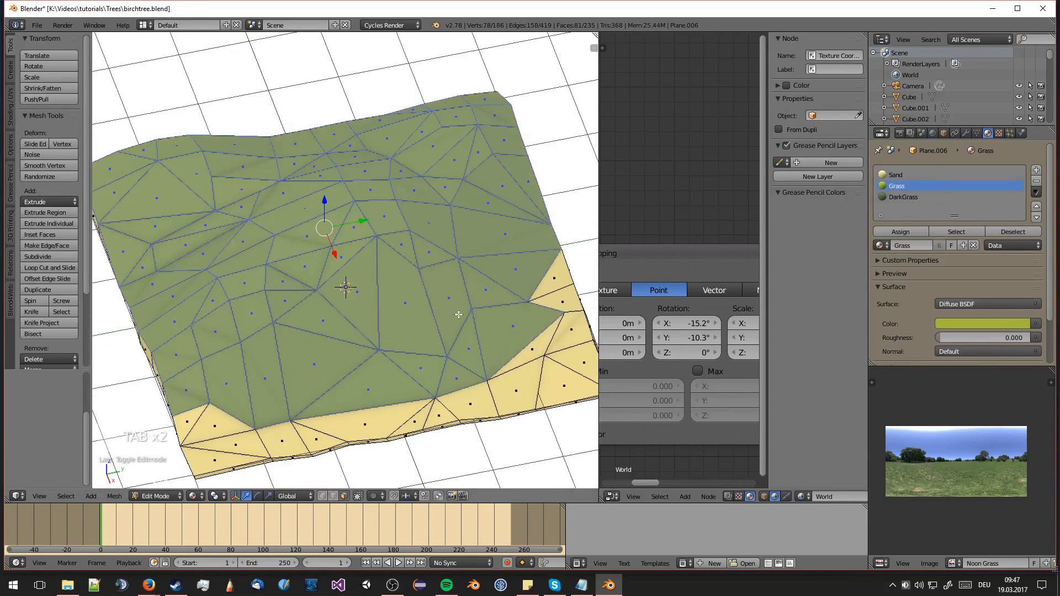
{"action": "key", "text": "a"}
{"action": "key", "text": "a"}
{"action": "key", "text": "a"}
{"action": "key", "text": "c"}
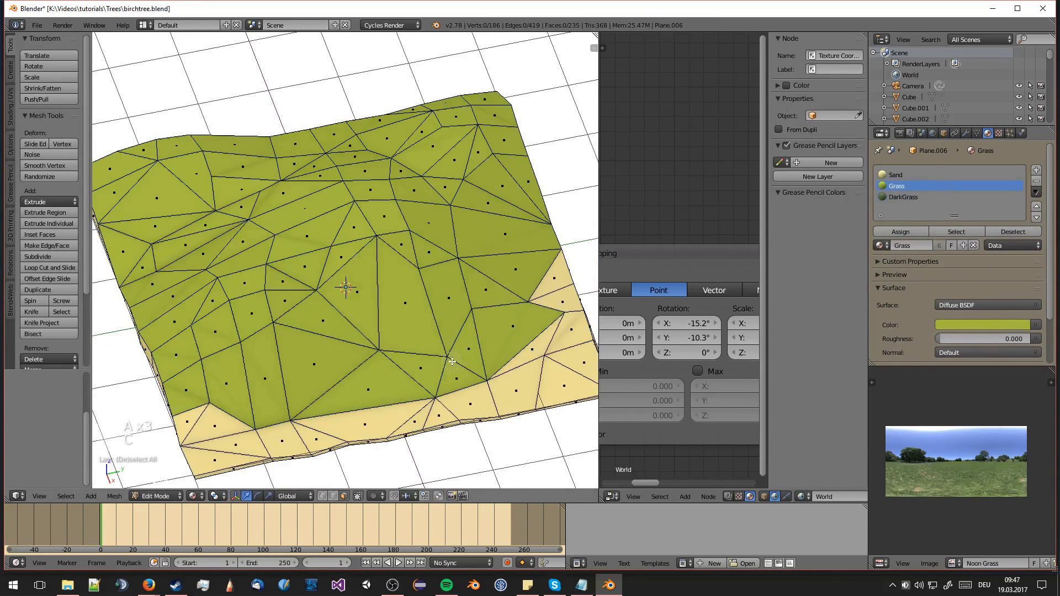
{"action": "left_click_drag", "start_coordinate": [469, 350], "coordinate": [436, 251]}
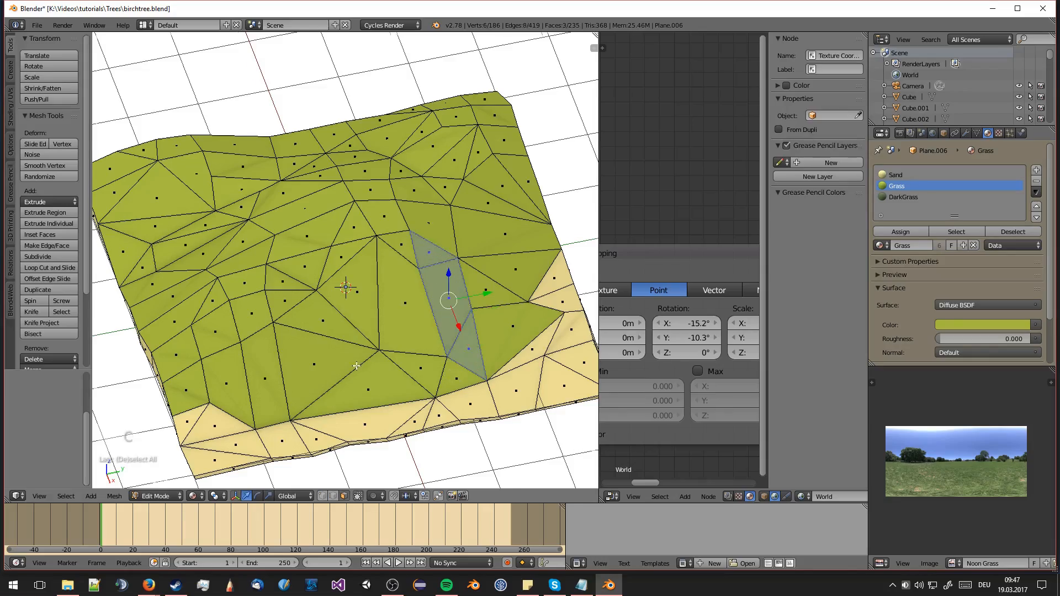
{"action": "middle_click_drag", "start_coordinate": [436, 251], "coordinate": [319, 390]}
{"action": "left_click_drag", "start_coordinate": [326, 354], "coordinate": [266, 394]}
{"action": "right_click", "coordinate": [266, 394]}
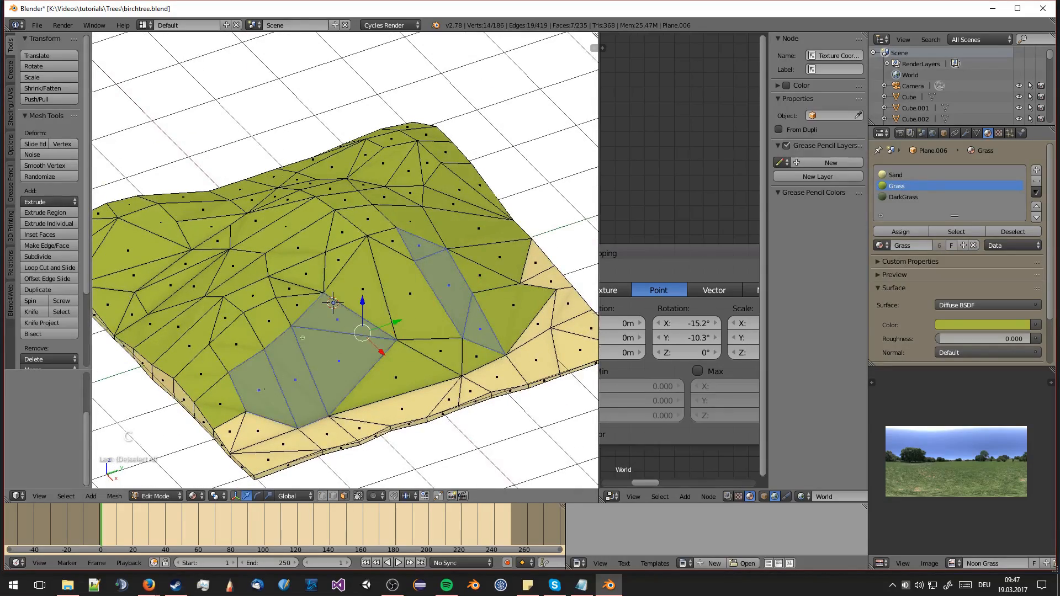
Step: Add more scattered patches of faces around the hill's sides and back to the selection and assign them the DarkGrass material
{"action": "mouse_move", "coordinate": [266, 394]}
{"action": "middle_mouse_down"}
{"action": "mouse_move", "coordinate": [391, 329]}
{"action": "mouse_move", "coordinate": [488, 332]}
{"action": "mouse_move", "coordinate": [253, 333]}
{"action": "middle_mouse_up"}
{"action": "key", "text": "c"}
{"action": "left_click_drag", "start_coordinate": [253, 333], "coordinate": [306, 441]}
{"action": "right_click", "coordinate": [307, 441]}
{"action": "middle_click_drag", "start_coordinate": [306, 441], "coordinate": [431, 338]}
{"action": "left_click_drag", "start_coordinate": [409, 328], "coordinate": [454, 295]}
{"action": "right_click", "coordinate": [454, 294]}
{"action": "middle_click_drag", "start_coordinate": [453, 295], "coordinate": [401, 312]}
{"action": "middle_click_drag", "start_coordinate": [384, 234], "coordinate": [407, 359]}
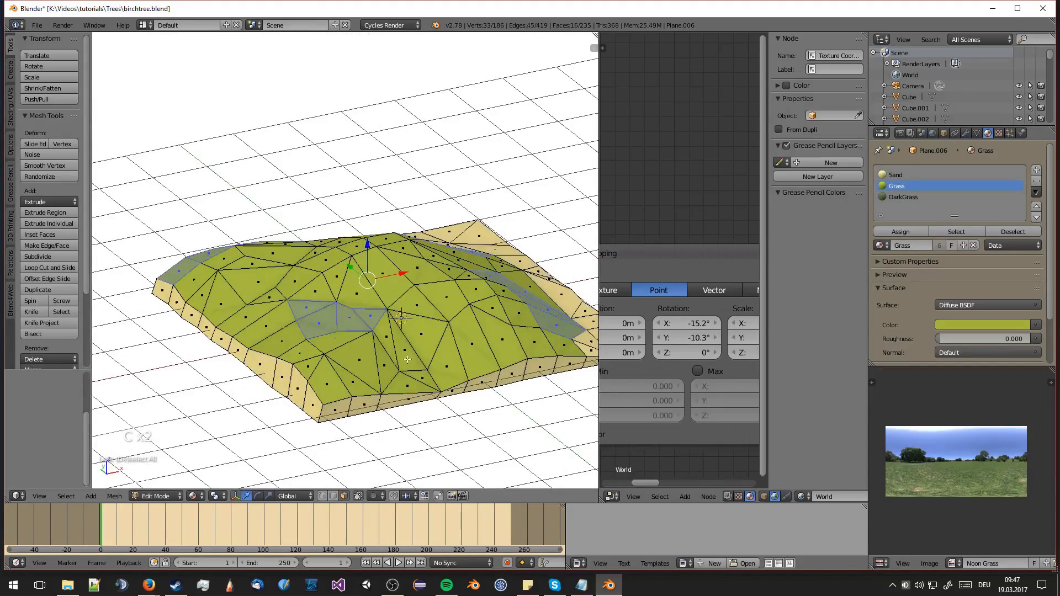
{"action": "mouse_move", "coordinate": [408, 358]}
{"action": "left_mouse_down"}
{"action": "mouse_move", "coordinate": [422, 378]}
{"action": "mouse_move", "coordinate": [409, 385]}
{"action": "left_mouse_up"}
{"action": "right_click", "coordinate": [414, 371]}
{"action": "middle_click_drag", "start_coordinate": [414, 371], "coordinate": [370, 386]}
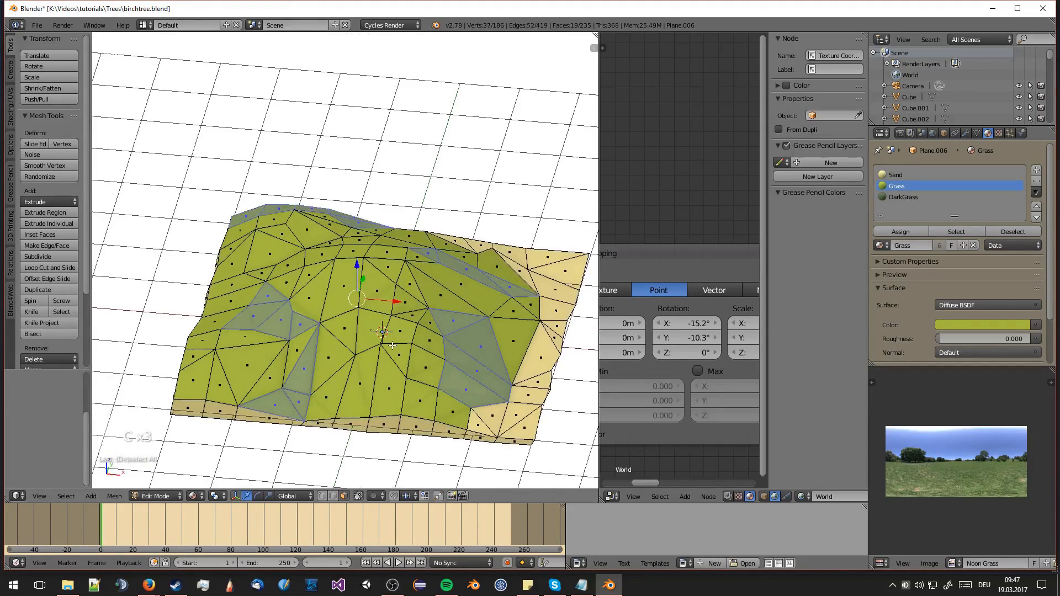
{"action": "left_click", "coordinate": [903, 197]}
{"action": "left_click", "coordinate": [900, 232]}
{"action": "key", "text": "Tab"}
{"action": "scroll", "coordinate": [314, 274], "scroll_direction": "down", "scroll_amount": 3}
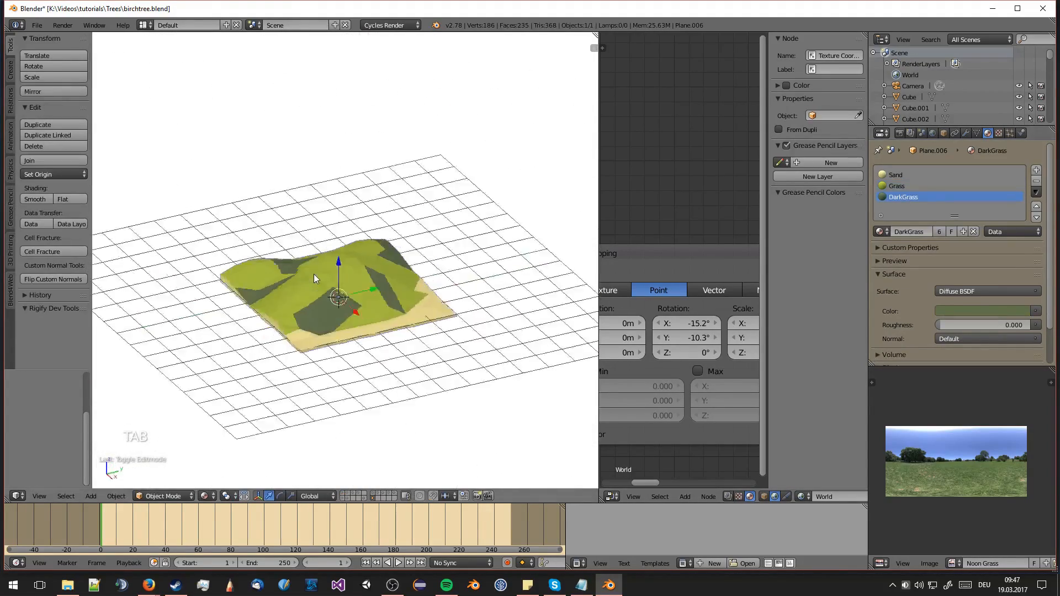
Step: Examine the distribution of sand, grass and dark grass patches over the hill, in object mode and edit mode
{"action": "scroll", "coordinate": [353, 281], "scroll_direction": "up", "scroll_amount": 3}
{"action": "middle_click_drag", "start_coordinate": [385, 289], "coordinate": [382, 310]}
{"action": "key", "text": "a"}
{"action": "key", "text": "a"}
{"action": "key", "text": "Tab"}
{"action": "key", "text": "Tab"}
{"action": "scroll", "coordinate": [347, 331], "scroll_direction": "down", "scroll_amount": 4}
{"action": "scroll", "coordinate": [400, 276], "scroll_direction": "up", "scroll_amount": 3}
{"action": "scroll", "coordinate": [381, 310], "scroll_direction": "up", "scroll_amount": 2}
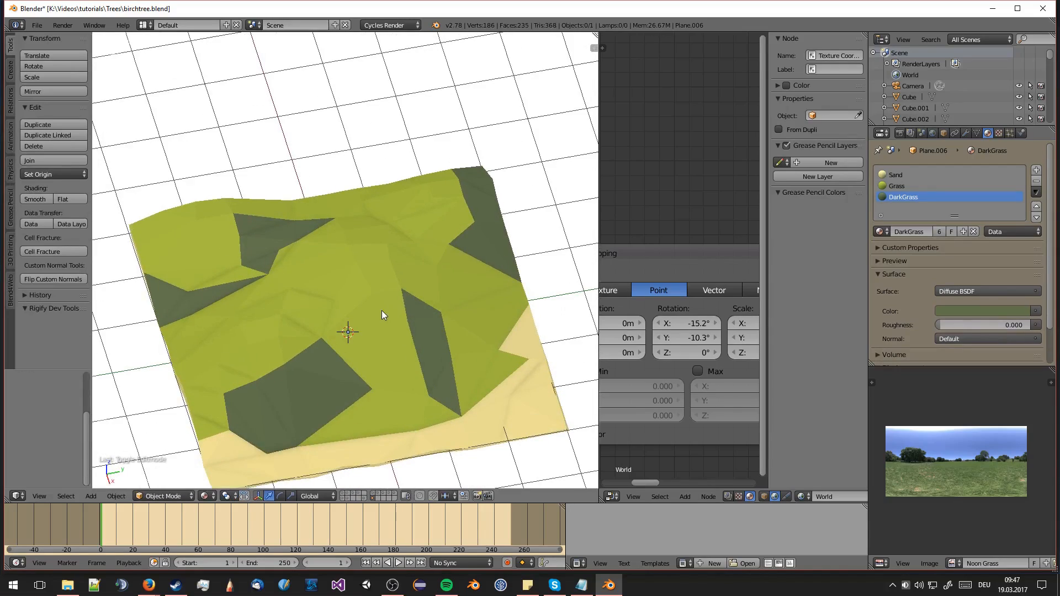
{"action": "scroll", "coordinate": [363, 303], "scroll_direction": "down", "scroll_amount": 4}
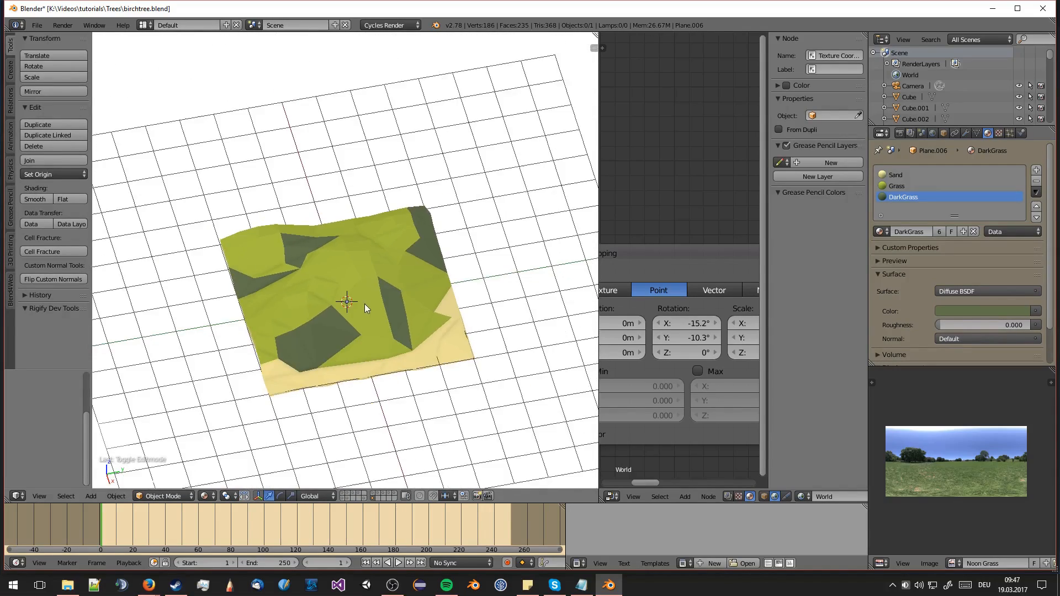
{"action": "scroll", "coordinate": [363, 303], "scroll_direction": "up", "scroll_amount": 5}
{"action": "middle_click_drag", "start_coordinate": [363, 303], "coordinate": [394, 320]}
{"action": "key", "text": "Tab"}
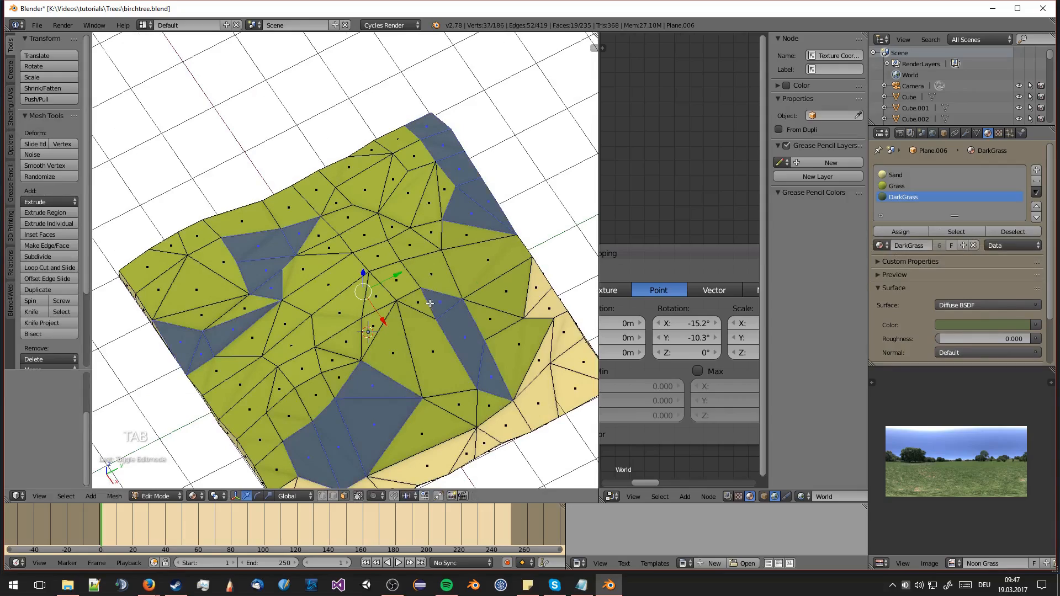
Step: Leave edit mode on the new hill and show the birch tree's layer to examine the colour patches on its ground
{"action": "right_click", "coordinate": [442, 302]}
{"action": "middle_click_drag", "start_coordinate": [507, 314], "coordinate": [316, 313]}
{"action": "key", "text": "Tab"}
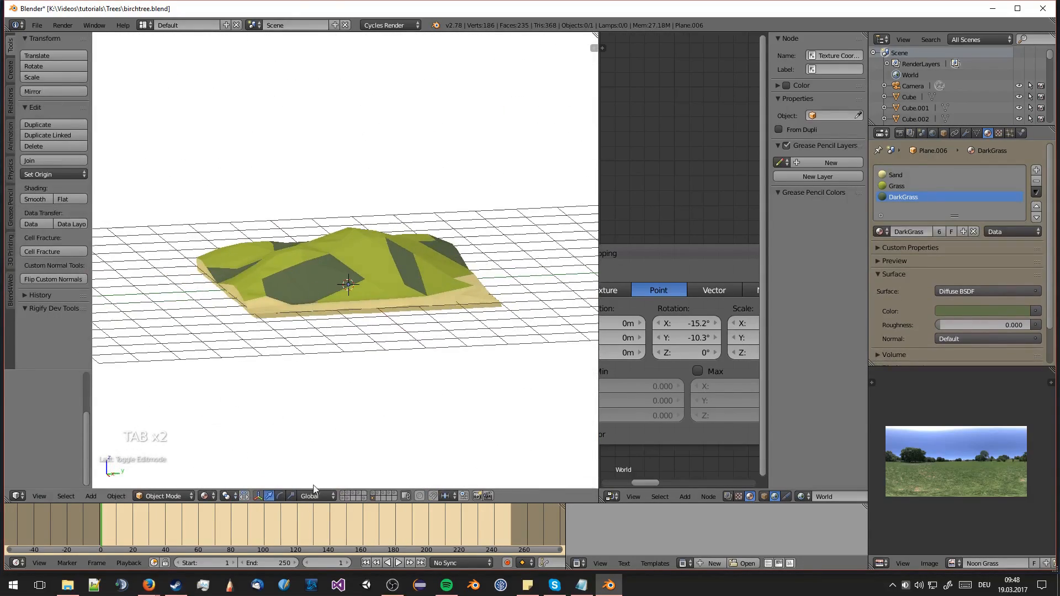
{"action": "left_click", "coordinate": [376, 495], "text": "shift"}
{"action": "middle_click_drag", "start_coordinate": [376, 495], "coordinate": [283, 243]}
{"action": "middle_click_drag", "start_coordinate": [514, 272], "coordinate": [232, 276]}
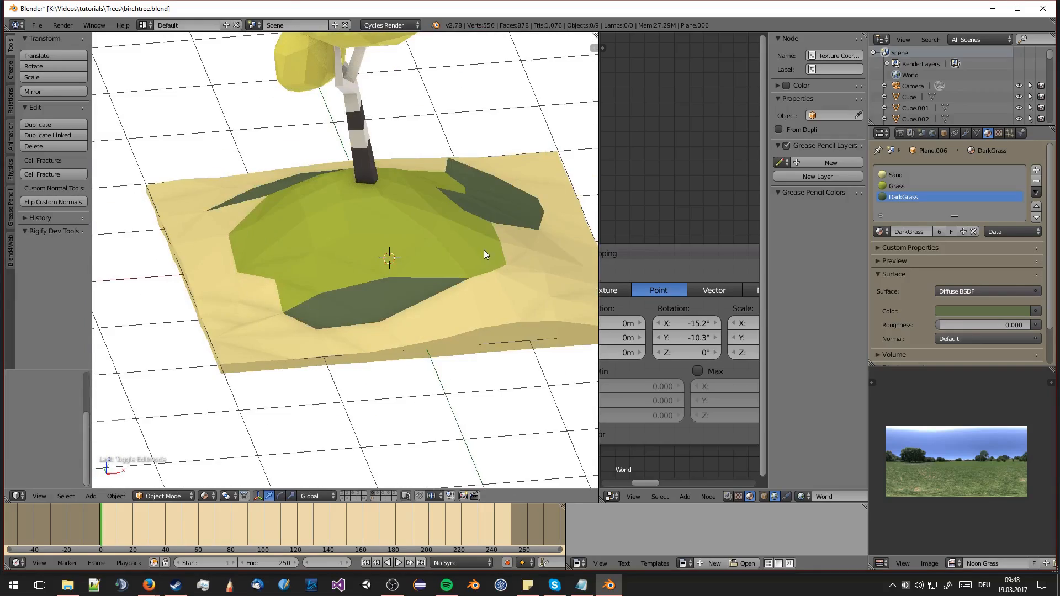
{"action": "middle_click_drag", "start_coordinate": [484, 254], "coordinate": [369, 307]}
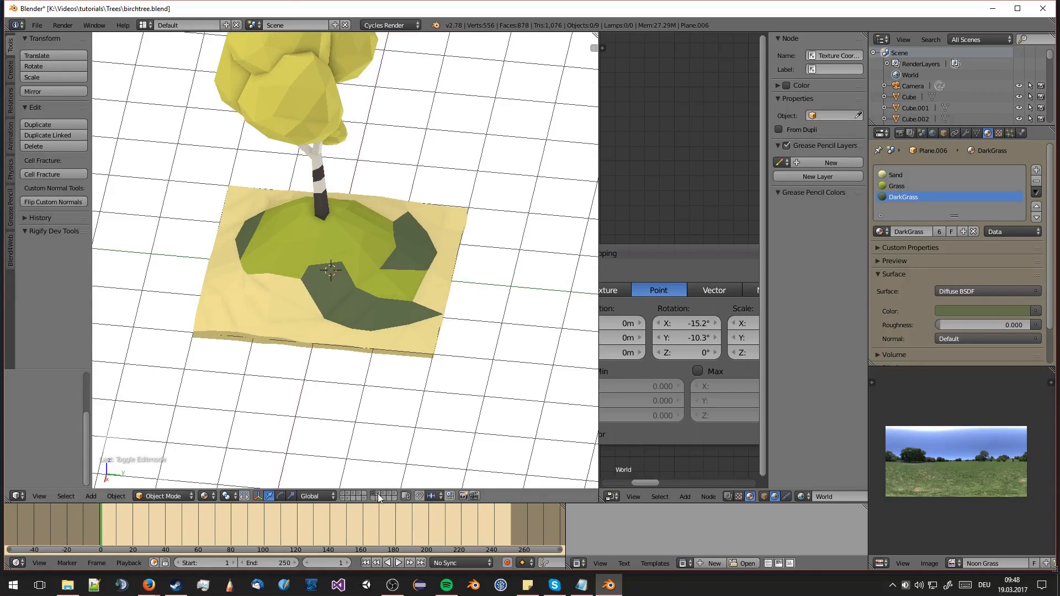
Step: Show the new hill's layer again and examine its face layout and colour patches from above, in edit and object mode
{"action": "key", "text": "KP_Divide"}
{"action": "scroll", "coordinate": [327, 372], "scroll_direction": "down", "scroll_amount": 3}
{"action": "middle_click_drag", "start_coordinate": [326, 372], "coordinate": [404, 365]}
{"action": "key", "text": "Tab"}
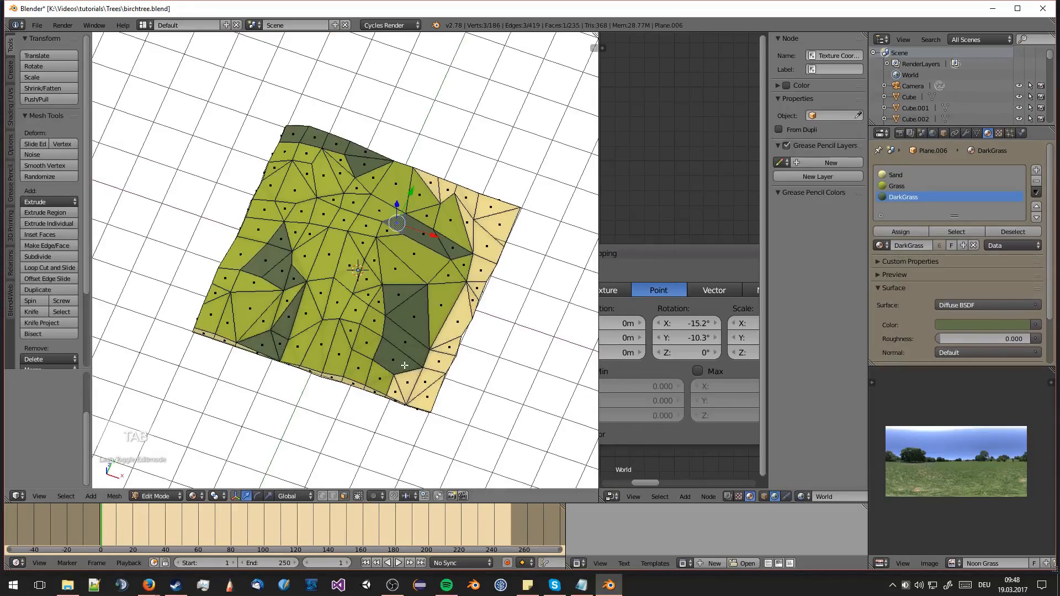
{"action": "key", "text": "a"}
{"action": "key", "text": "a"}
{"action": "key", "text": "a"}
{"action": "key", "text": "Tab"}
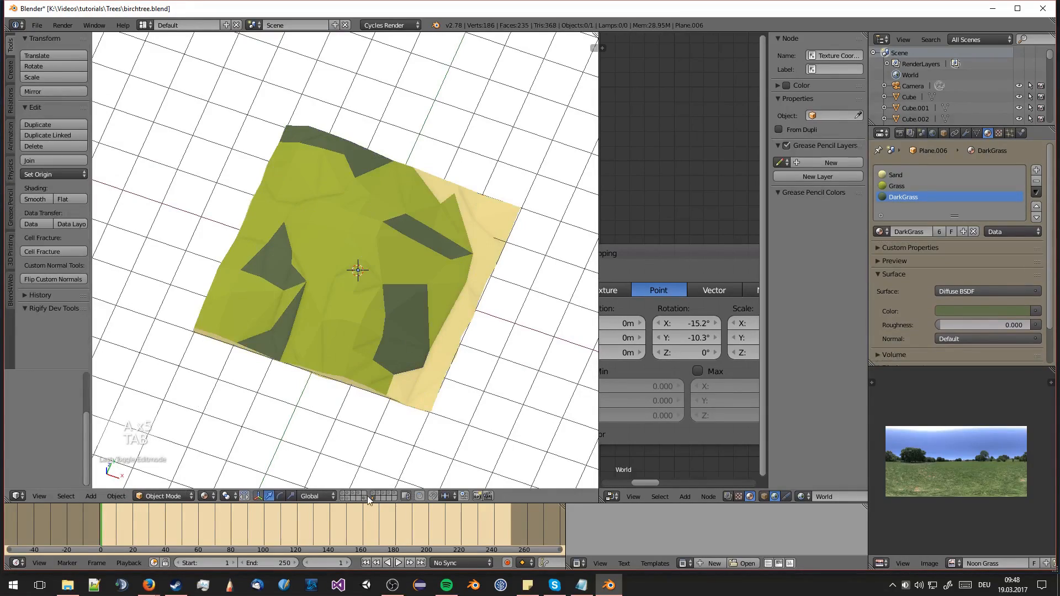
Step: Show the birch tree's layer and examine its hill's shape and mesh faces from the side in edit mode
{"action": "key", "text": "KP_Divide"}
{"action": "middle_click_drag", "start_coordinate": [336, 331], "coordinate": [537, 243]}
{"action": "scroll", "coordinate": [406, 258], "scroll_direction": "up", "scroll_amount": 2}
{"action": "key", "text": "Tab"}
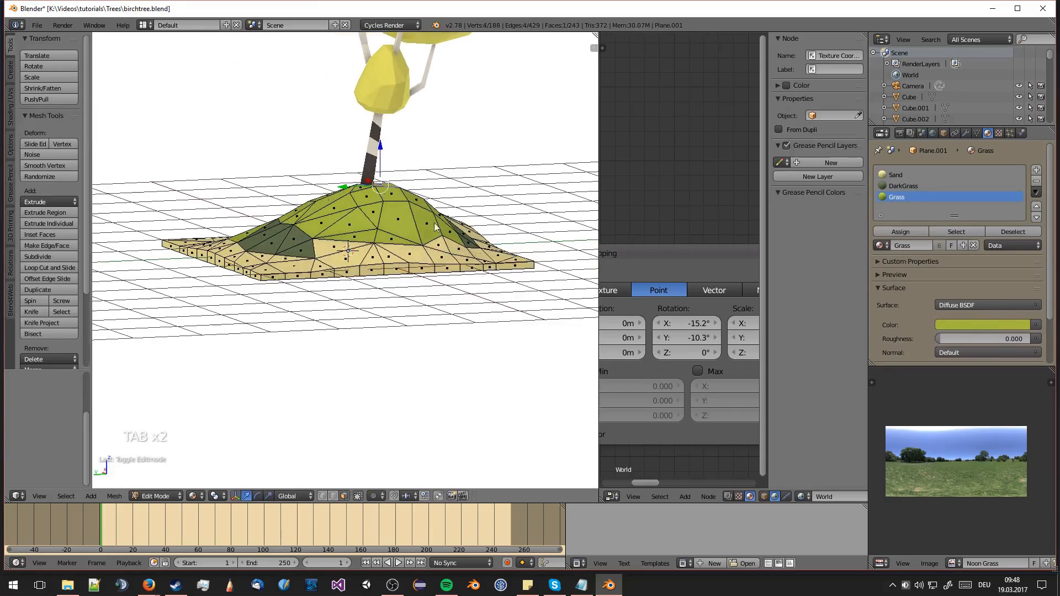
{"action": "key", "text": "Tab"}
Step: Switch back to the new hill's layer and view the hill's coloured surface from several angles in object mode
{"action": "middle_click_drag", "start_coordinate": [435, 226], "coordinate": [394, 375]}
{"action": "key", "text": "KP_Divide"}
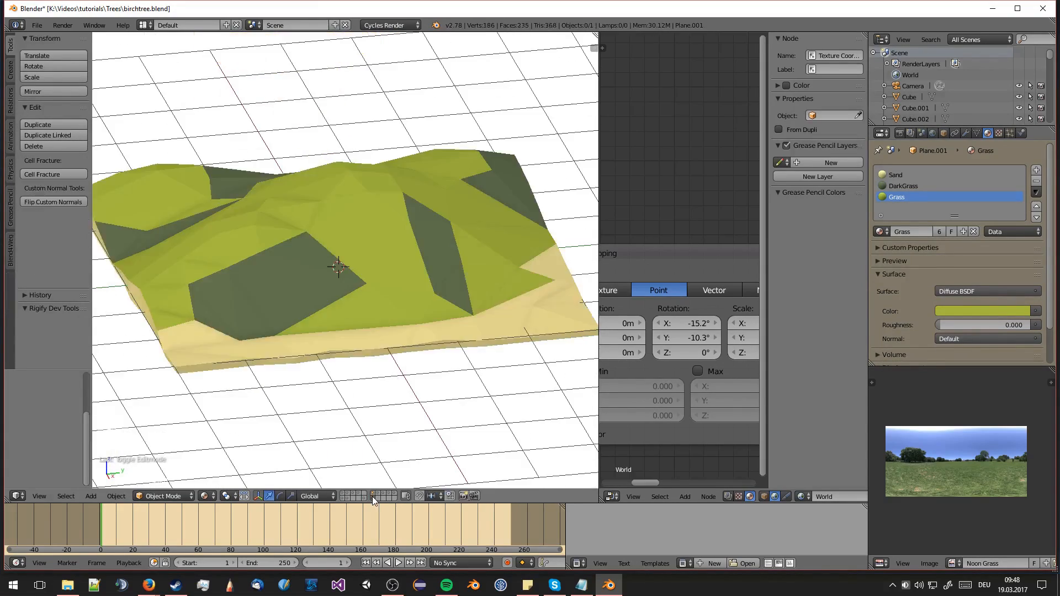
{"action": "scroll", "coordinate": [353, 342], "scroll_direction": "down", "scroll_amount": 3}
{"action": "mouse_move", "coordinate": [353, 342]}
{"action": "middle_mouse_down"}
{"action": "mouse_move", "coordinate": [364, 397]}
{"action": "mouse_move", "coordinate": [376, 349]}
{"action": "mouse_move", "coordinate": [344, 330]}
{"action": "middle_mouse_up"}
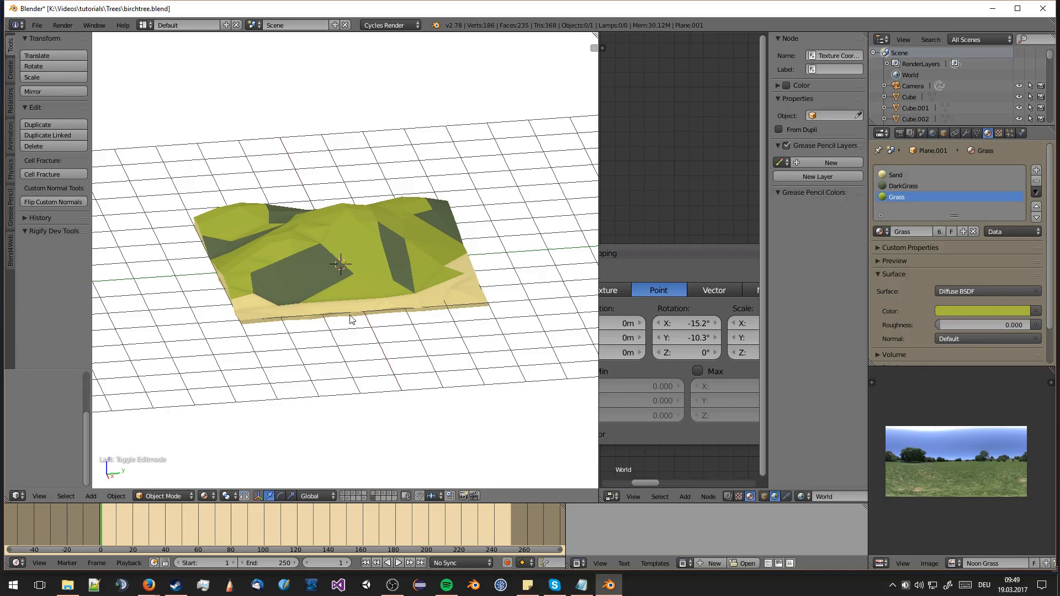
{"action": "middle_click_drag", "start_coordinate": [349, 319], "coordinate": [420, 237]}
{"action": "scroll", "coordinate": [407, 227], "scroll_direction": "up", "scroll_amount": 3}
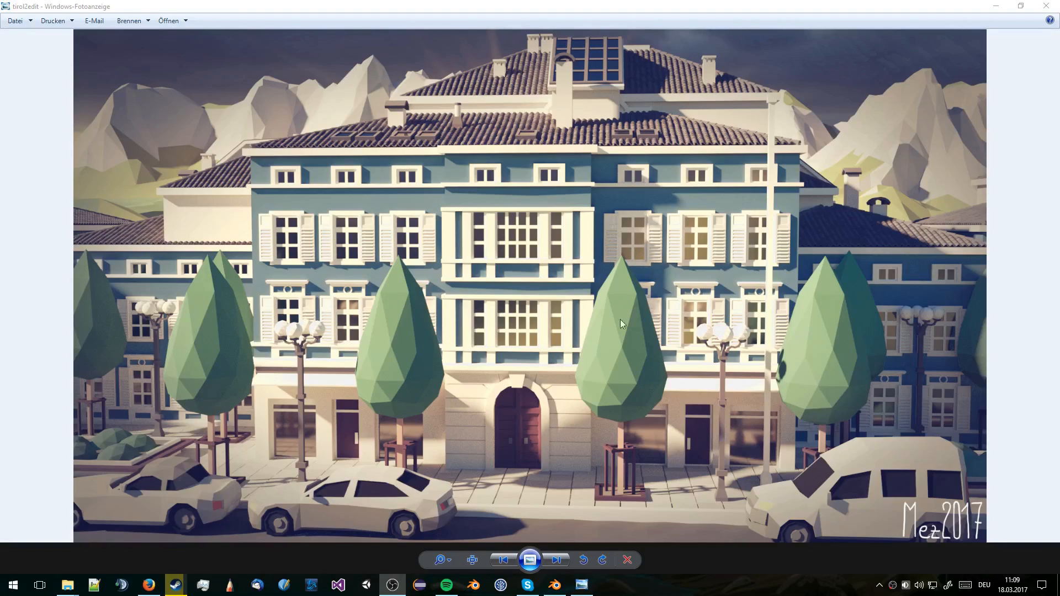
Step: Minimize the reference picture of the blue building with trees and look over the editorial work gallery on turnislefthome.com
{"action": "left_click", "coordinate": [496, 326]}
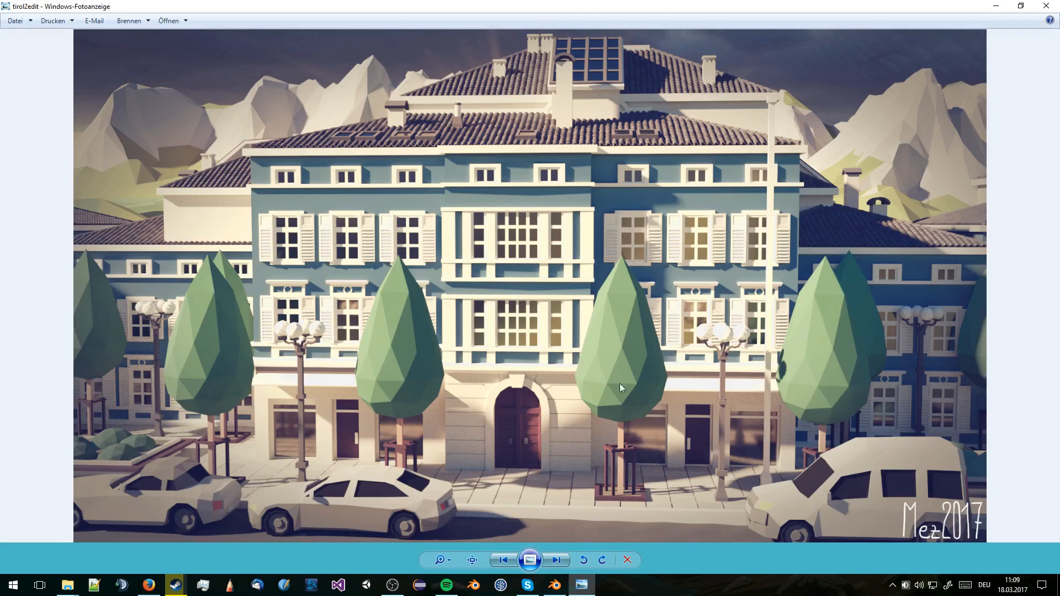
{"action": "left_click", "coordinate": [995, 6]}
{"action": "scroll", "coordinate": [997, 368], "scroll_direction": "up", "scroll_amount": 2}
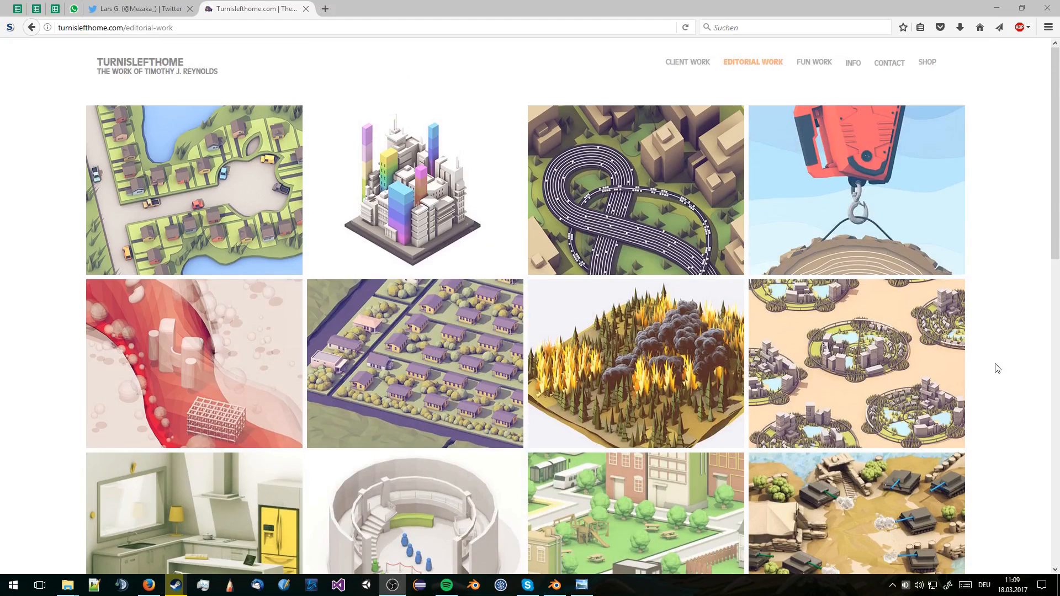
{"action": "scroll", "coordinate": [997, 368], "scroll_direction": "down", "scroll_amount": 4}
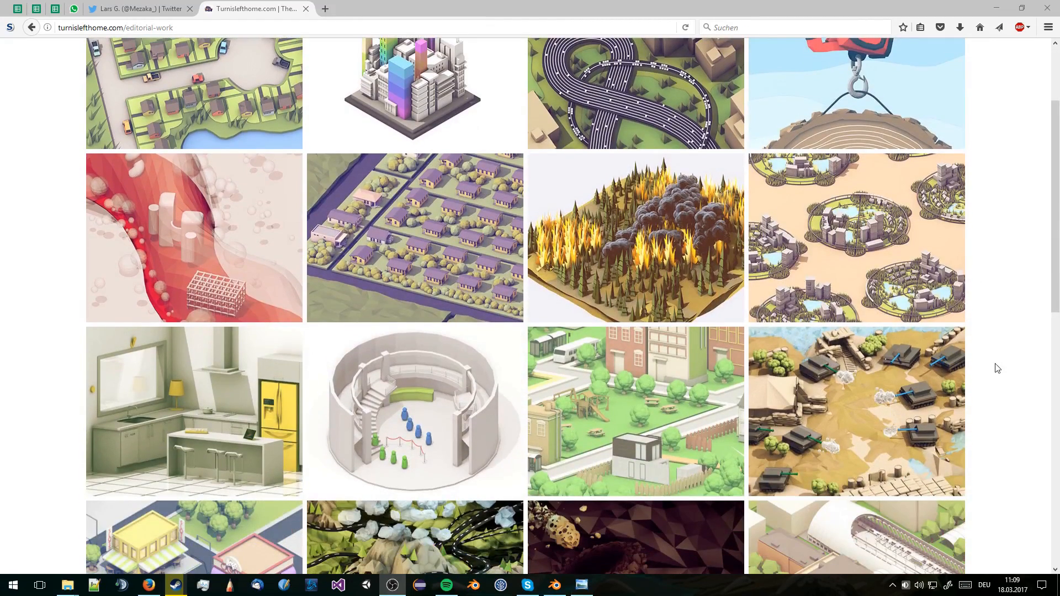
{"action": "scroll", "coordinate": [997, 369], "scroll_direction": "up", "scroll_amount": 4}
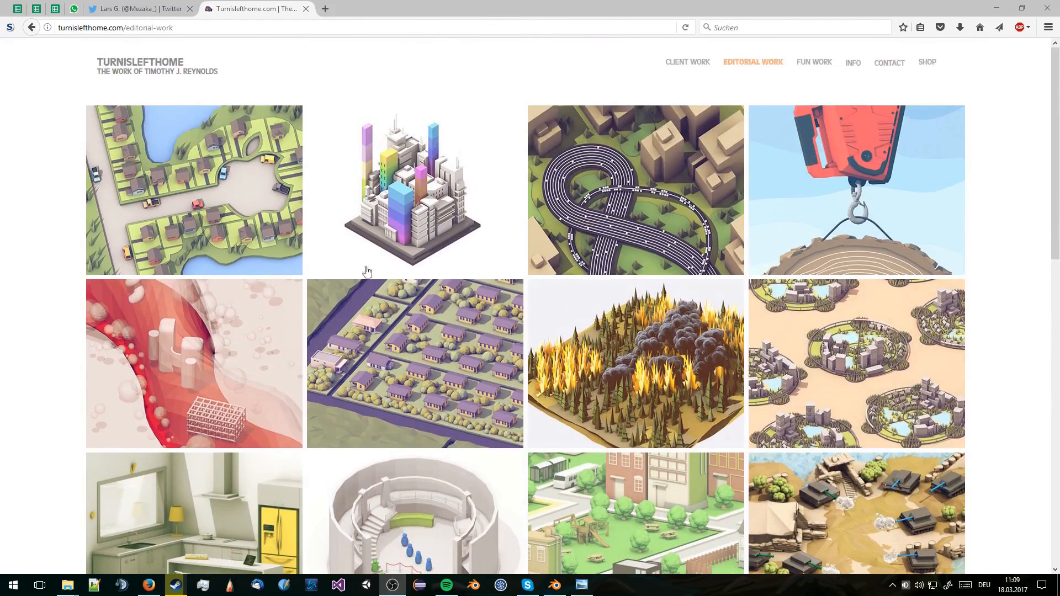
Step: Open the Variety magazine Apple neighborhood project and examine its process images, final illustration and the picture of the printed issue
{"action": "left_click", "coordinate": [224, 214]}
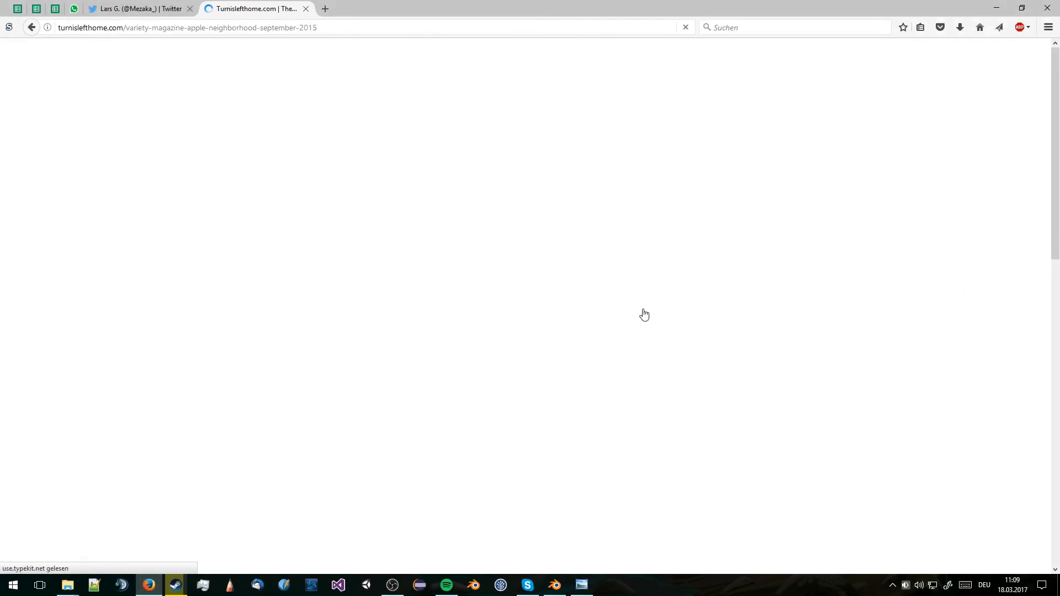
{"action": "scroll", "coordinate": [718, 320], "scroll_direction": "down", "scroll_amount": 10}
{"action": "scroll", "coordinate": [828, 332], "scroll_direction": "down", "scroll_amount": 20}
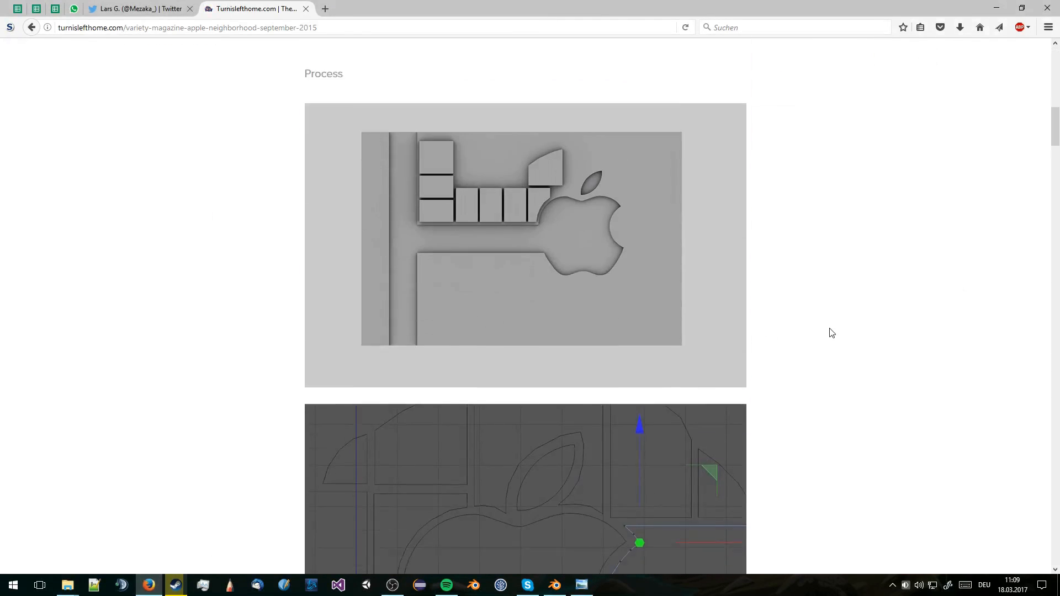
{"action": "scroll", "coordinate": [833, 333], "scroll_direction": "down", "scroll_amount": 10}
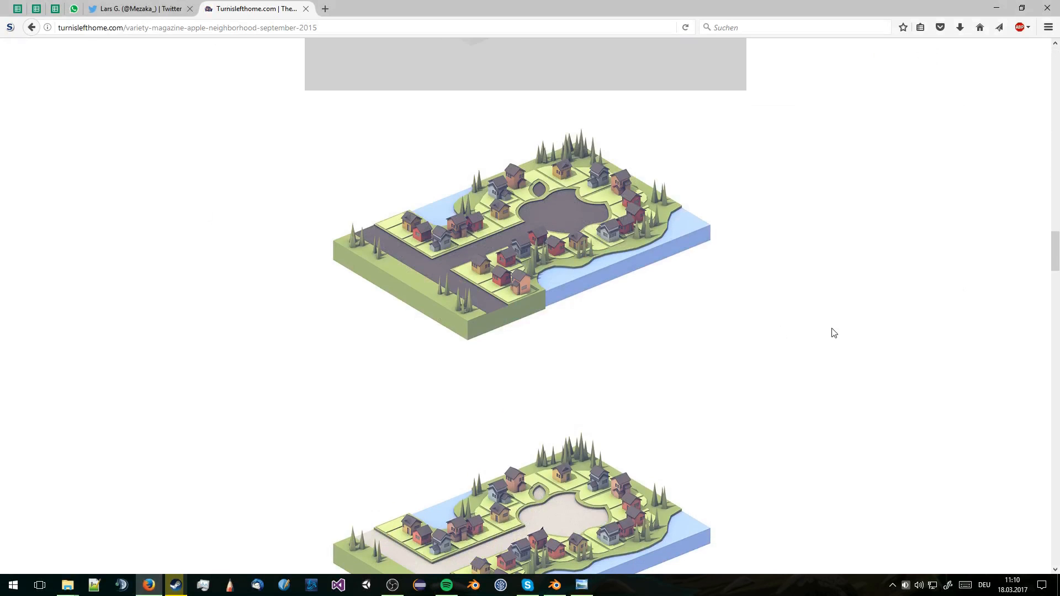
{"action": "scroll", "coordinate": [657, 344], "scroll_direction": "down", "scroll_amount": 5}
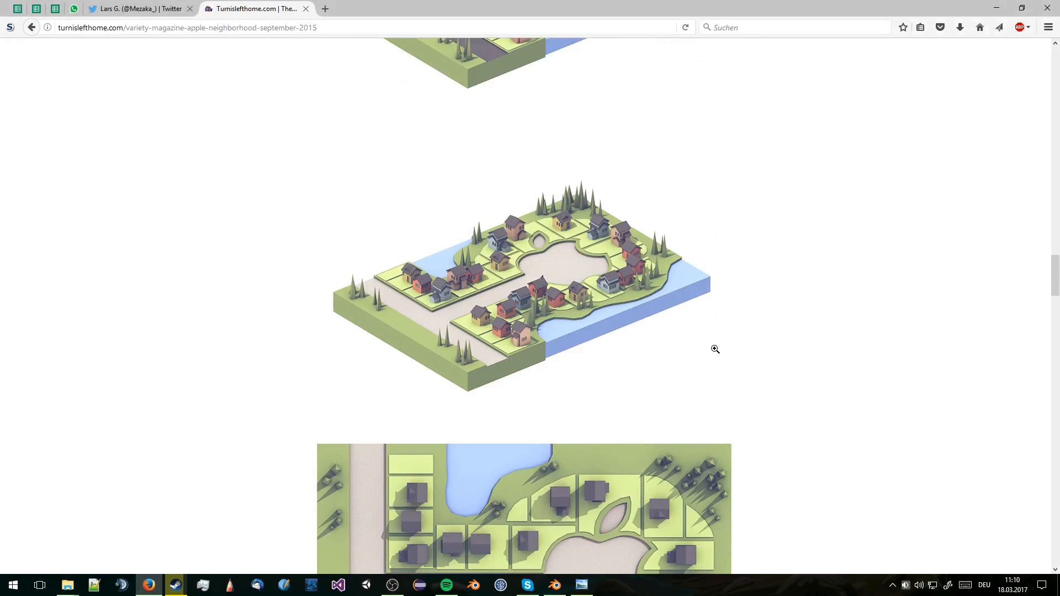
{"action": "scroll", "coordinate": [716, 349], "scroll_direction": "down", "scroll_amount": 15}
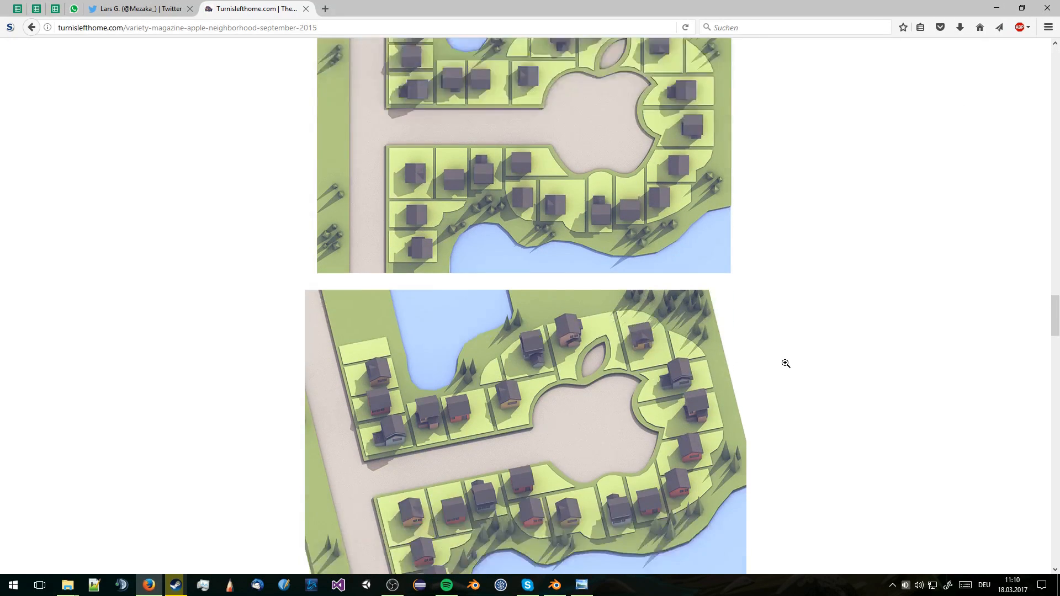
{"action": "scroll", "coordinate": [785, 363], "scroll_direction": "down", "scroll_amount": 8}
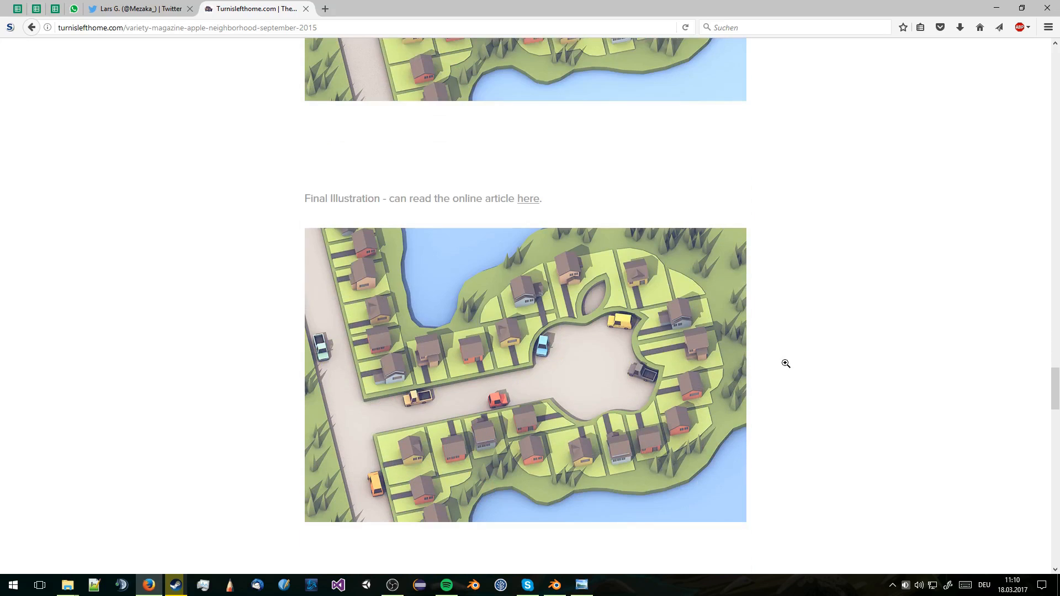
{"action": "scroll", "coordinate": [783, 362], "scroll_direction": "down", "scroll_amount": 10}
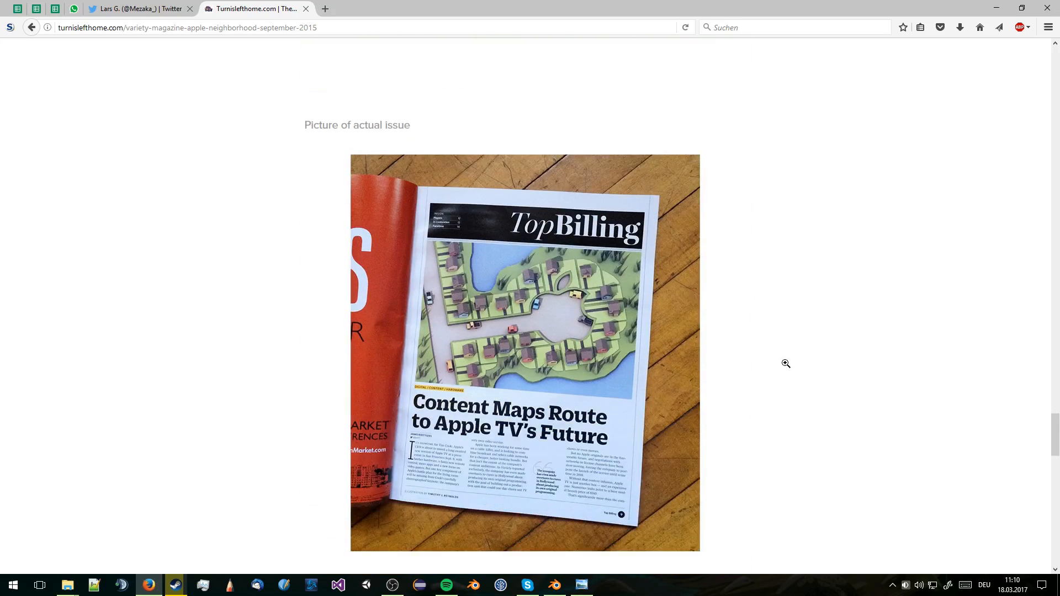
{"action": "scroll", "coordinate": [801, 393], "scroll_direction": "up", "scroll_amount": 7}
{"action": "scroll", "coordinate": [844, 442], "scroll_direction": "up", "scroll_amount": 2}
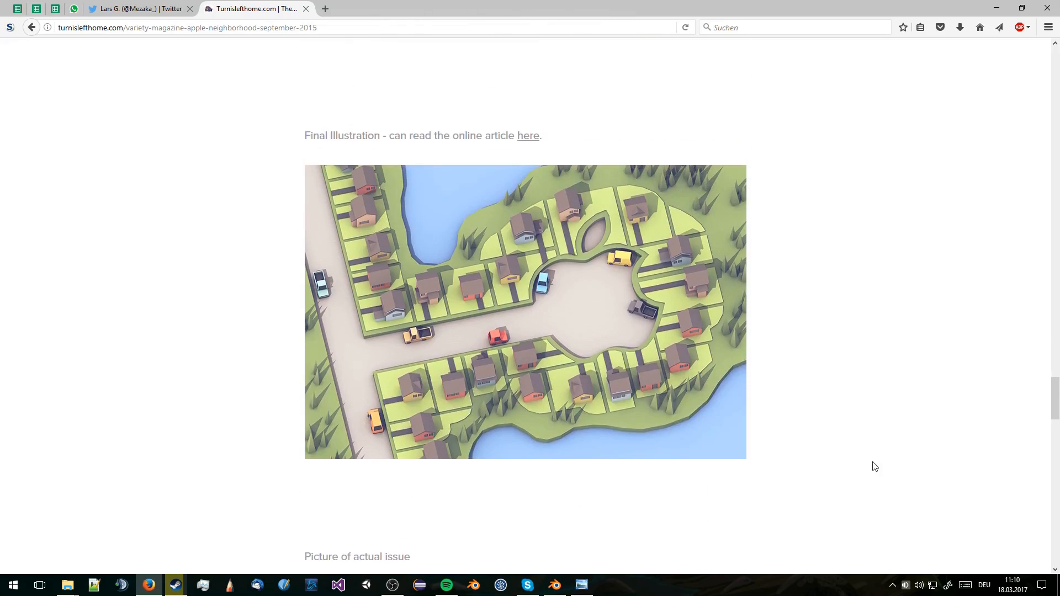
Step: Return to the editorial work gallery and look through the low-poly illustrations for landscape and tree references
{"action": "middle_click", "coordinate": [872, 462]}
{"action": "key", "text": "alt+Left"}
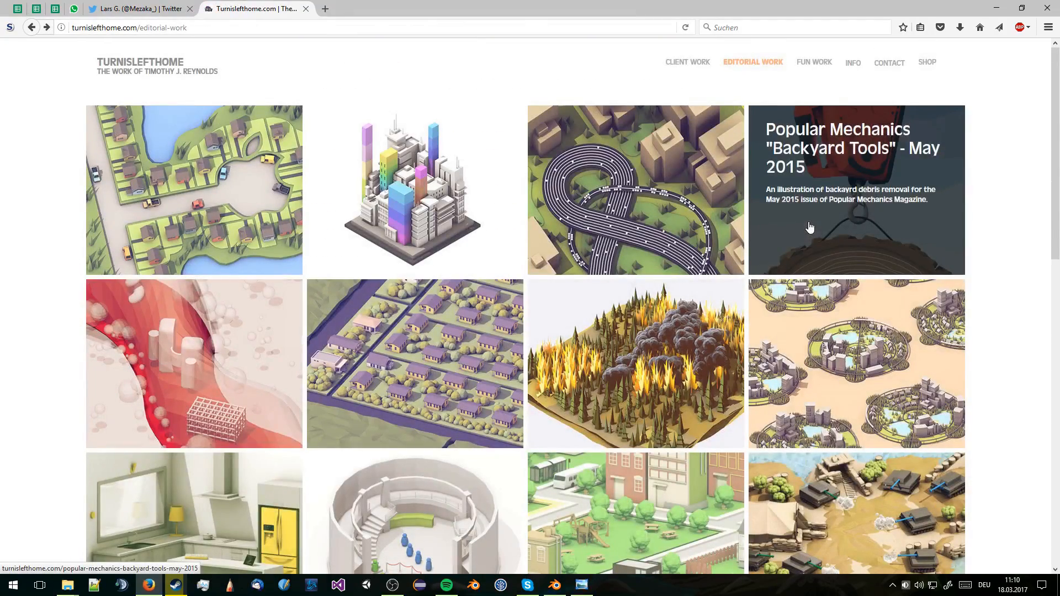
{"action": "scroll", "coordinate": [990, 388], "scroll_direction": "down", "scroll_amount": 4}
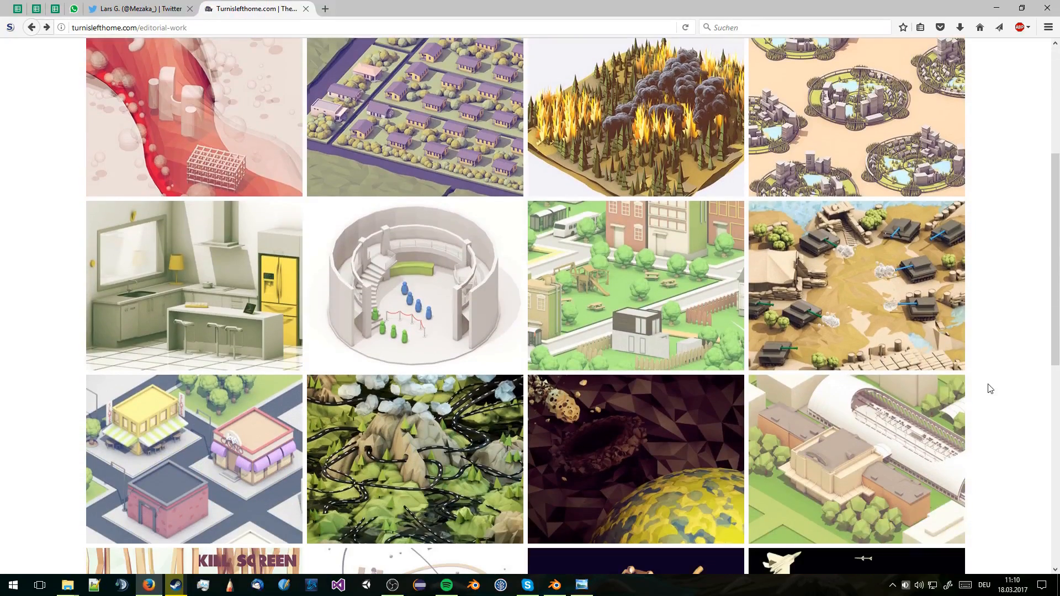
{"action": "scroll", "coordinate": [990, 388], "scroll_direction": "down", "scroll_amount": 1}
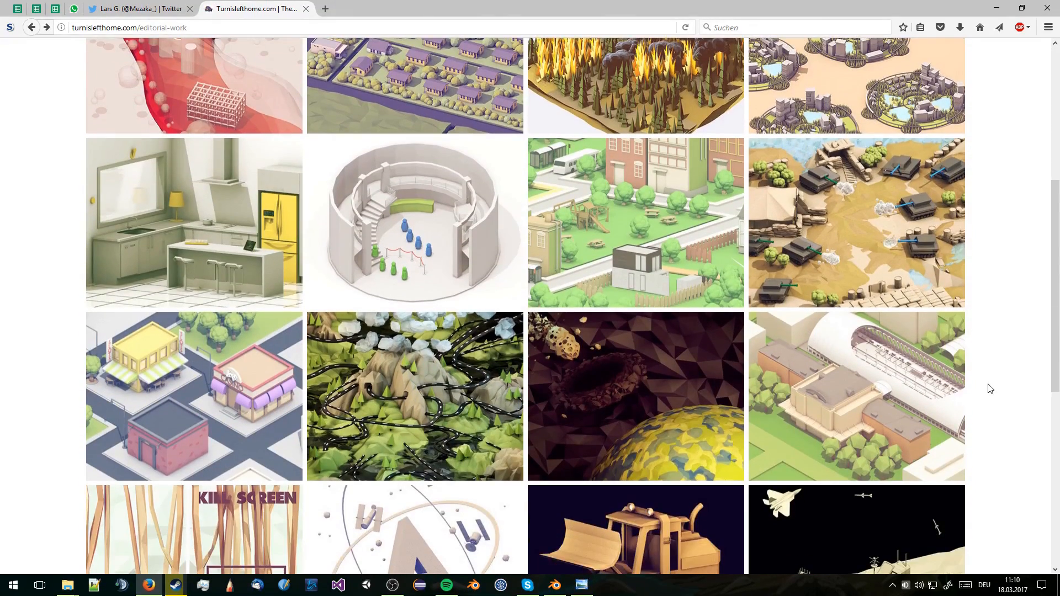
{"action": "scroll", "coordinate": [990, 388], "scroll_direction": "down", "scroll_amount": 1}
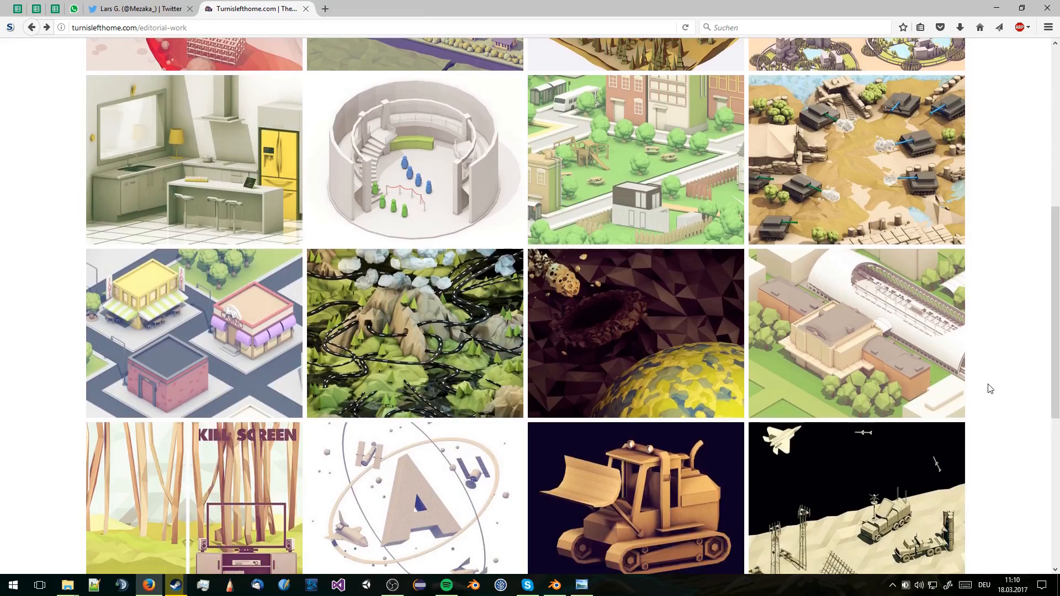
{"action": "scroll", "coordinate": [990, 389], "scroll_direction": "up", "scroll_amount": 2}
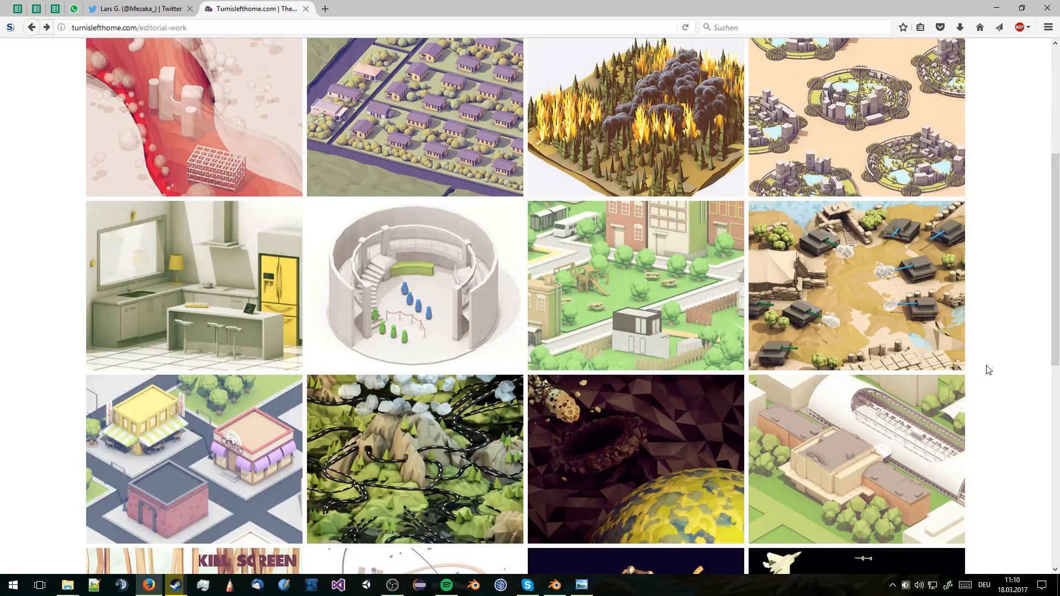
{"action": "scroll", "coordinate": [988, 370], "scroll_direction": "up", "scroll_amount": 4}
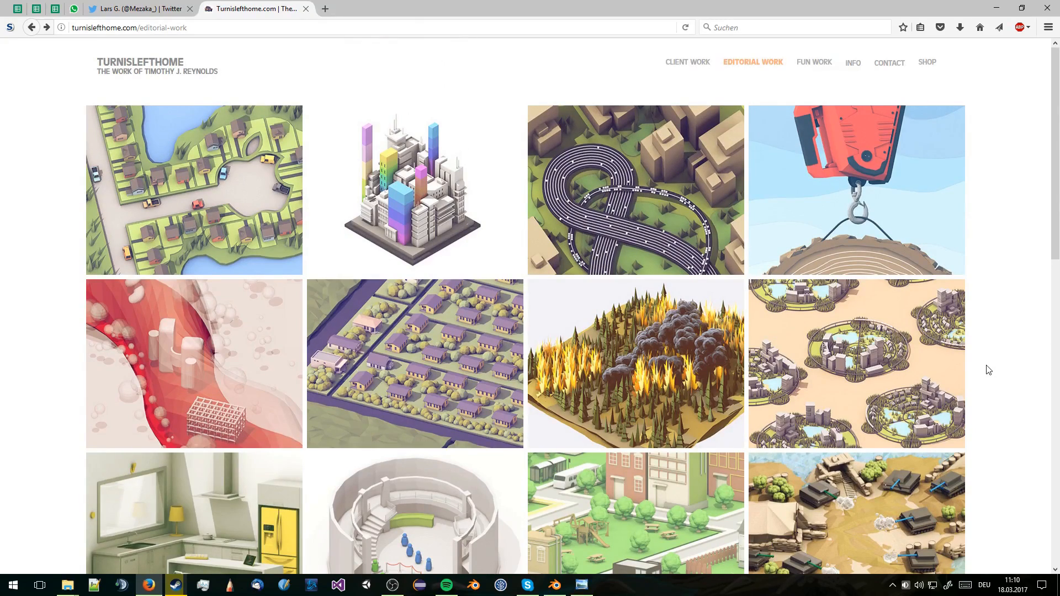
{"action": "scroll", "coordinate": [988, 370], "scroll_direction": "down", "scroll_amount": 4}
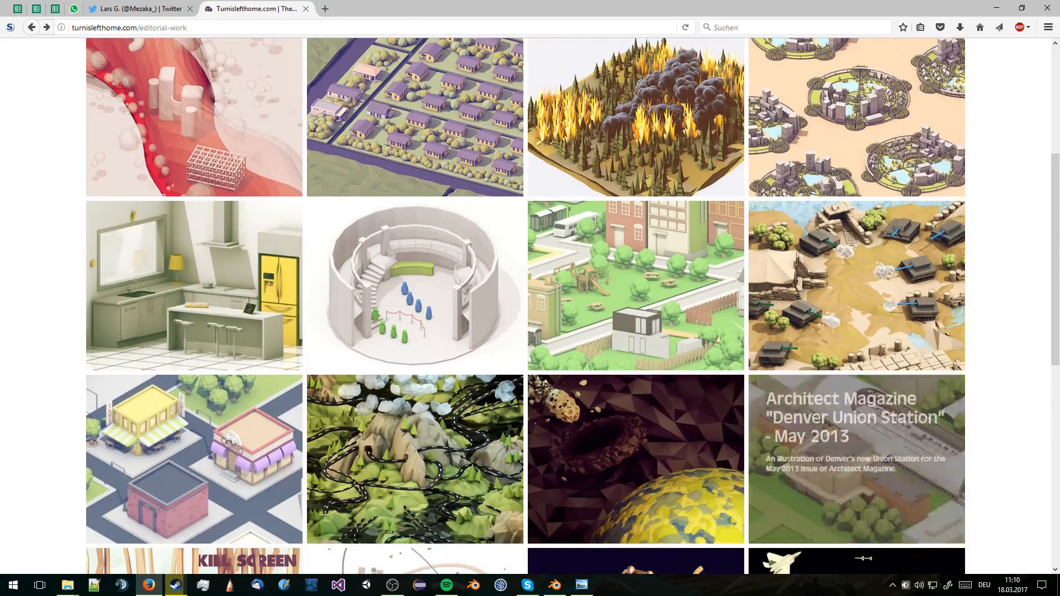
Step: Switch to Blender and examine the thick broken-trunk tree on its patched ground out of camera view
{"action": "left_click", "coordinate": [555, 585]}
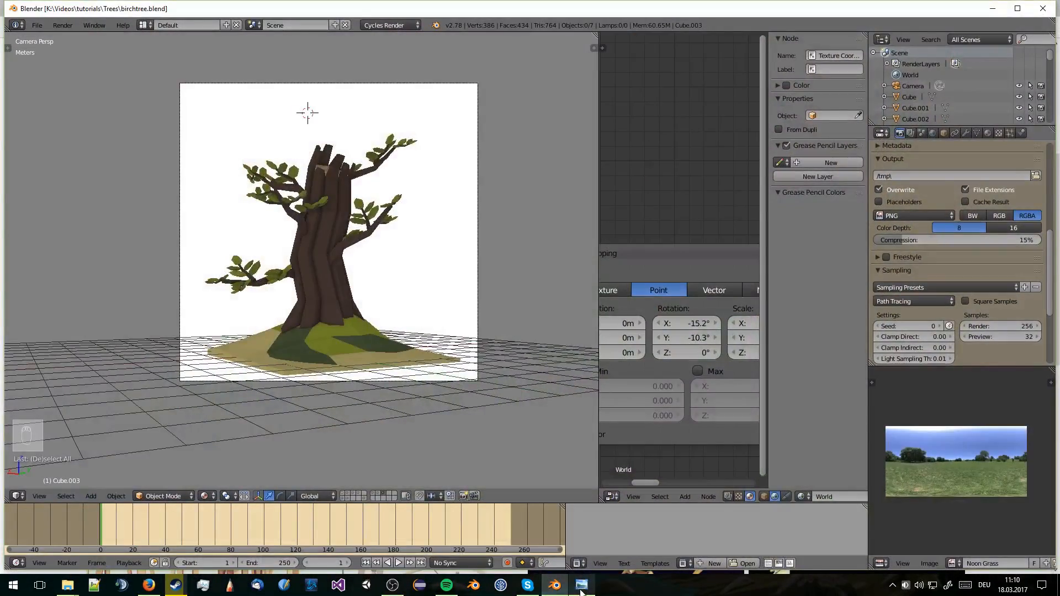
{"action": "left_click", "coordinate": [581, 585]}
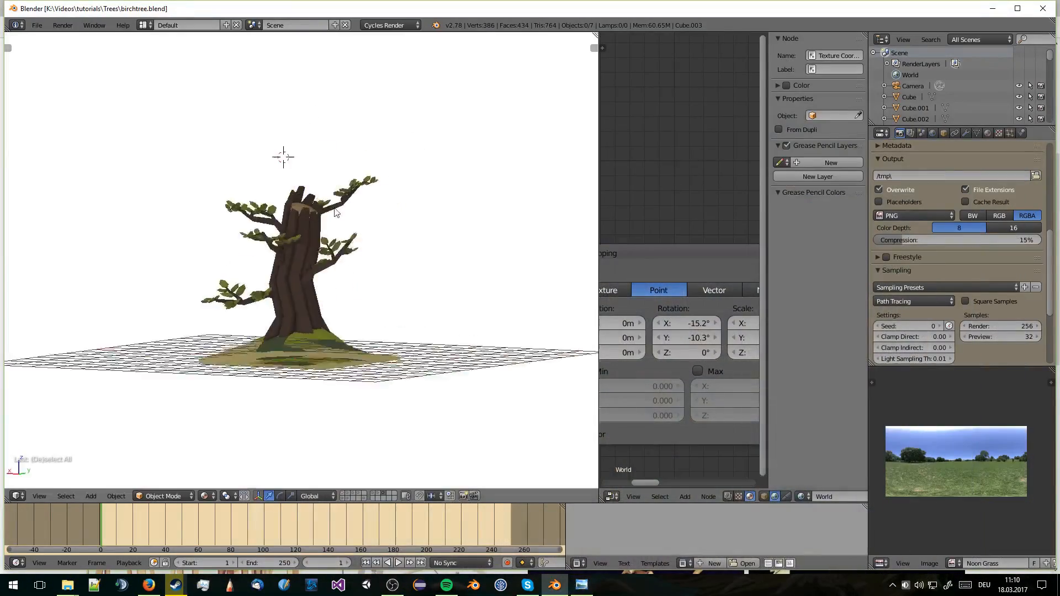
{"action": "middle_click_drag", "start_coordinate": [336, 212], "coordinate": [351, 284]}
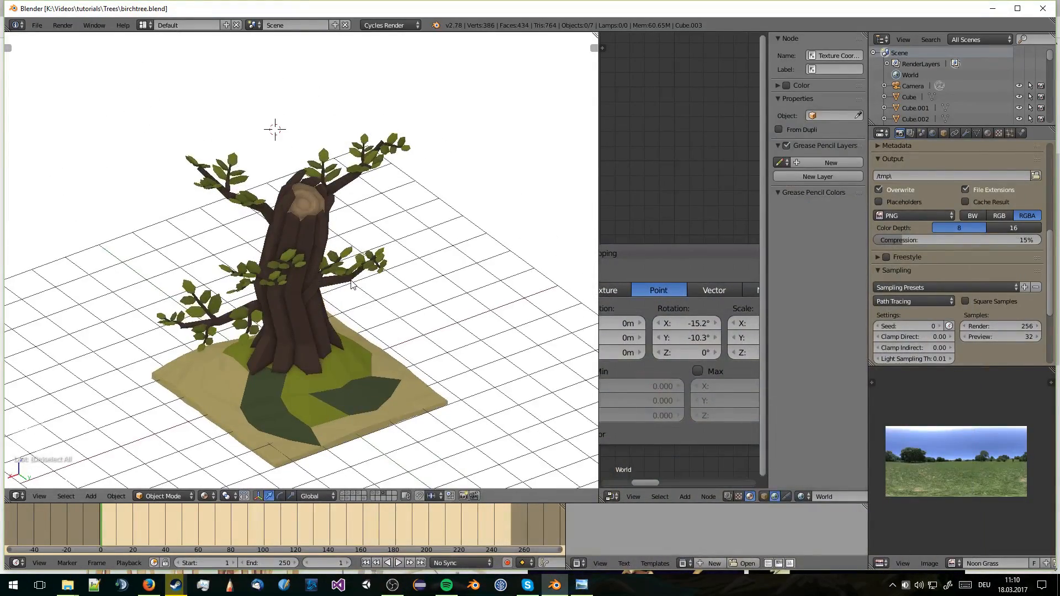